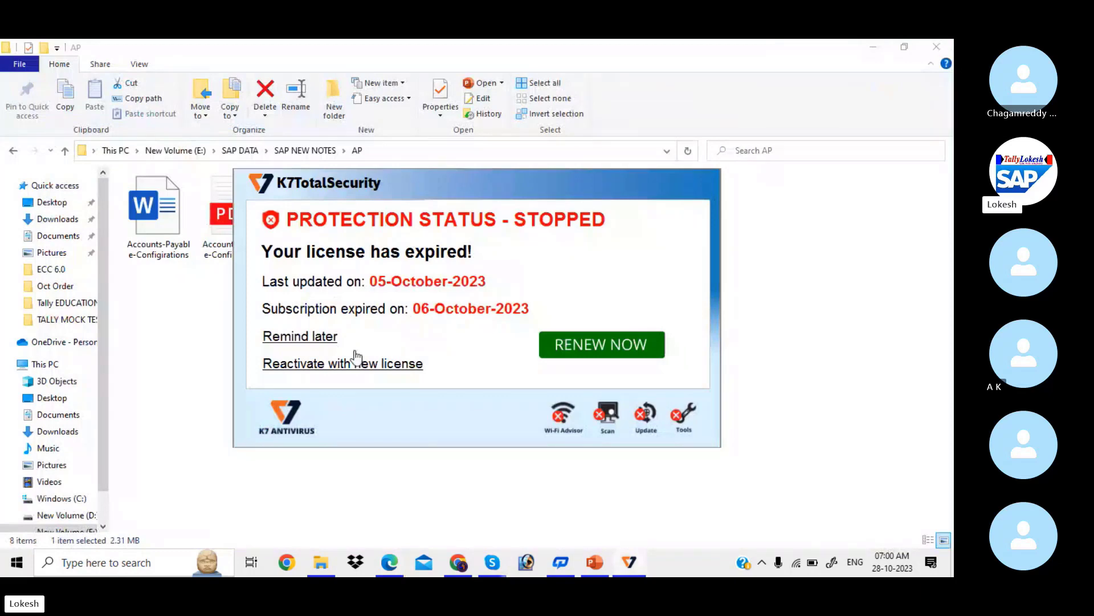
Step: Dismiss the antivirus reminder, get to the desktop and open the EHP7 connection in SAP Logon
click(332, 338)
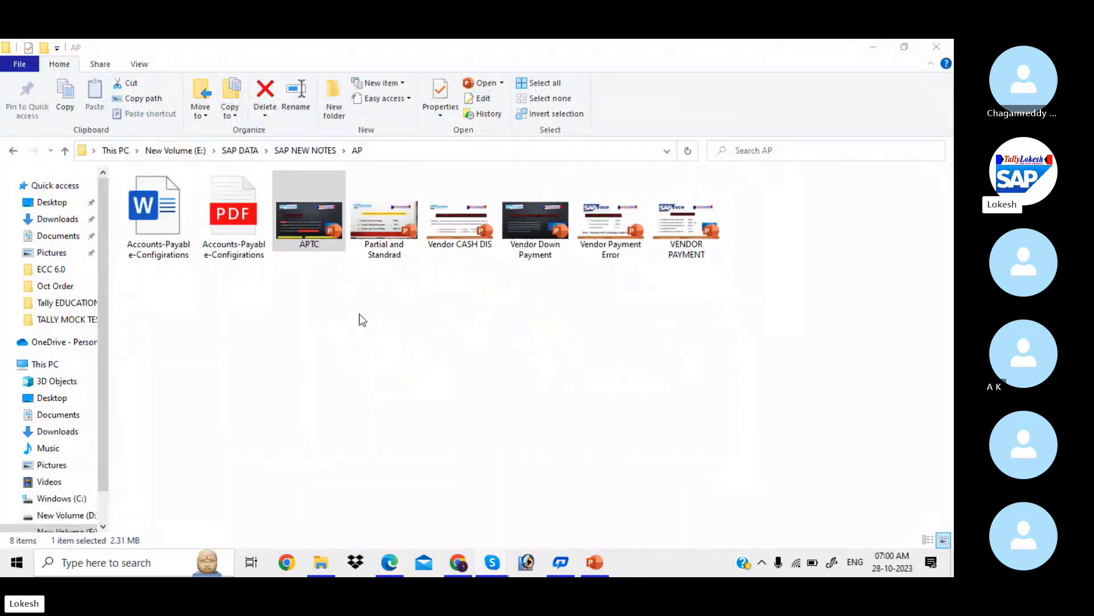
click(880, 44)
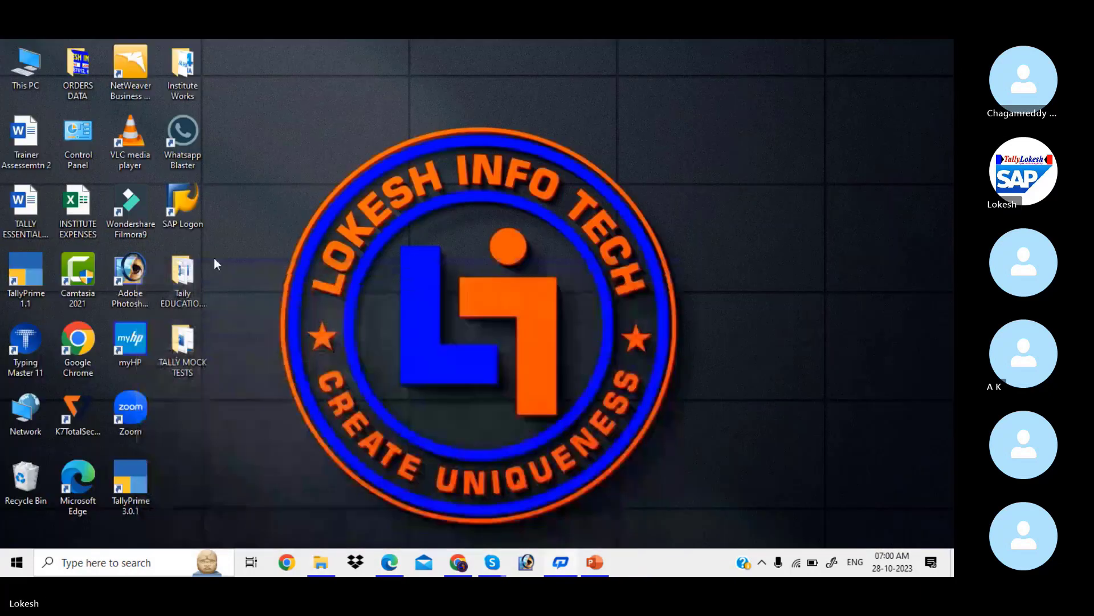
click(190, 203)
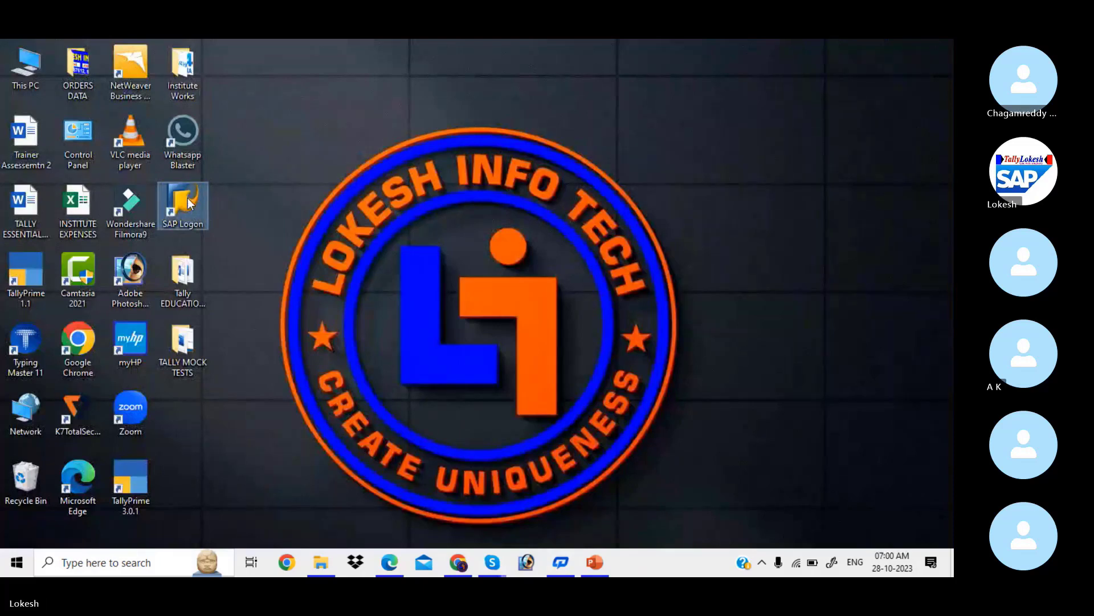
double_click(190, 203)
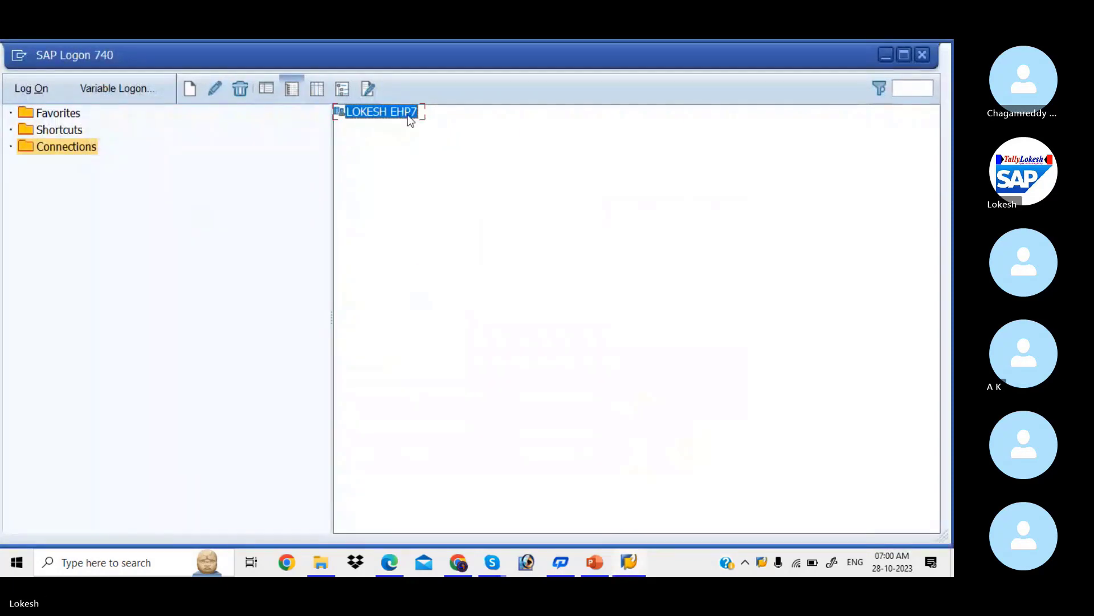
double_click(408, 114)
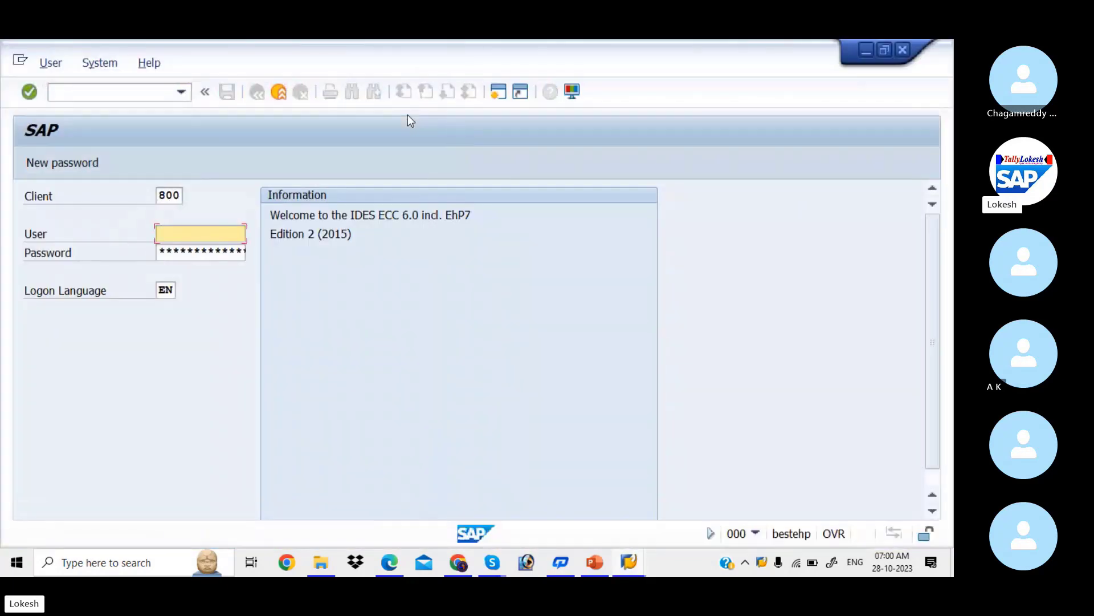
Step: Log on to client 800 as FIUSER42 with the account password, continuing with this logon and ending any other logons
key(space)
key(Down)
key(Tab)
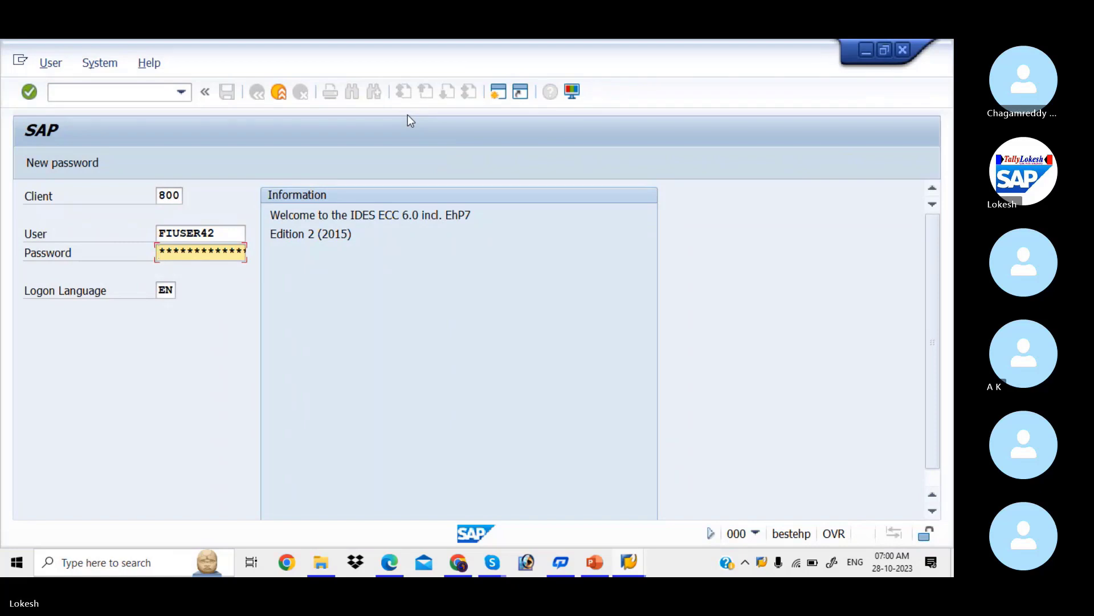
text(***)
key(Return)
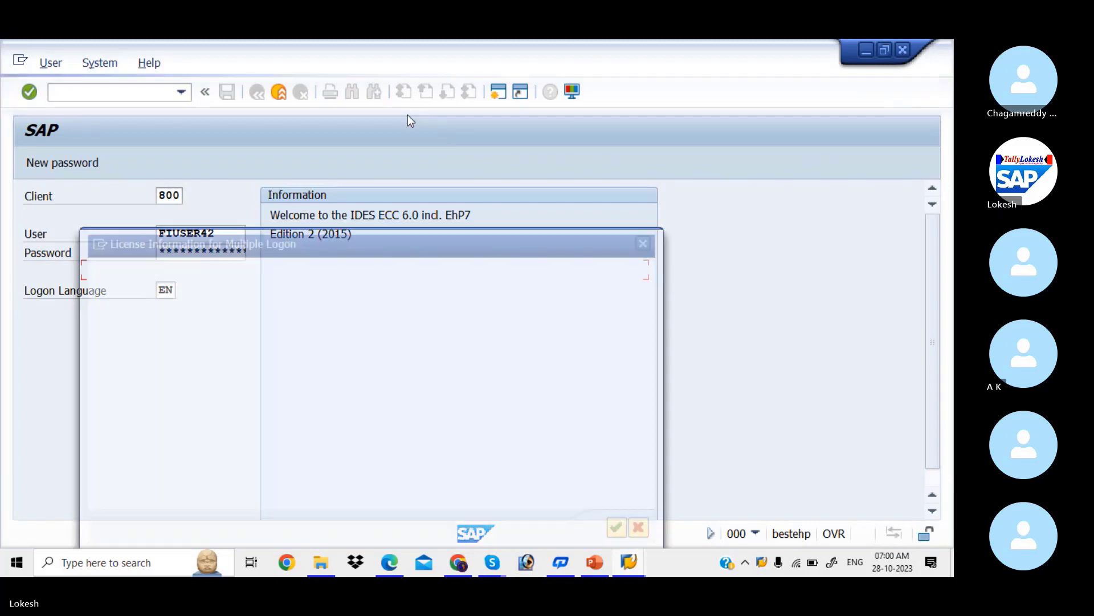
click(90, 420)
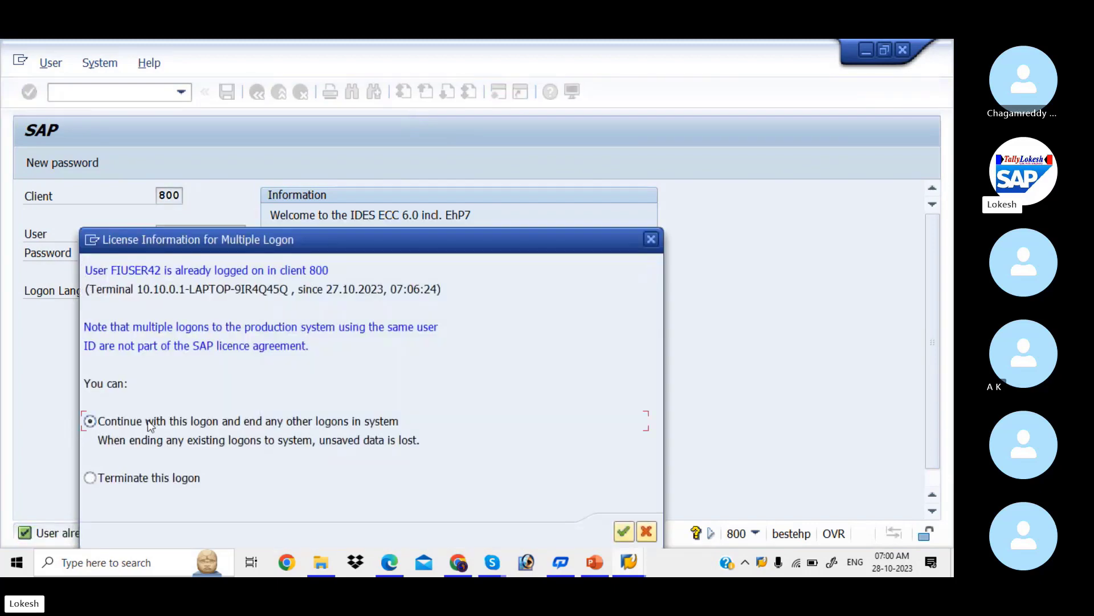
click(624, 532)
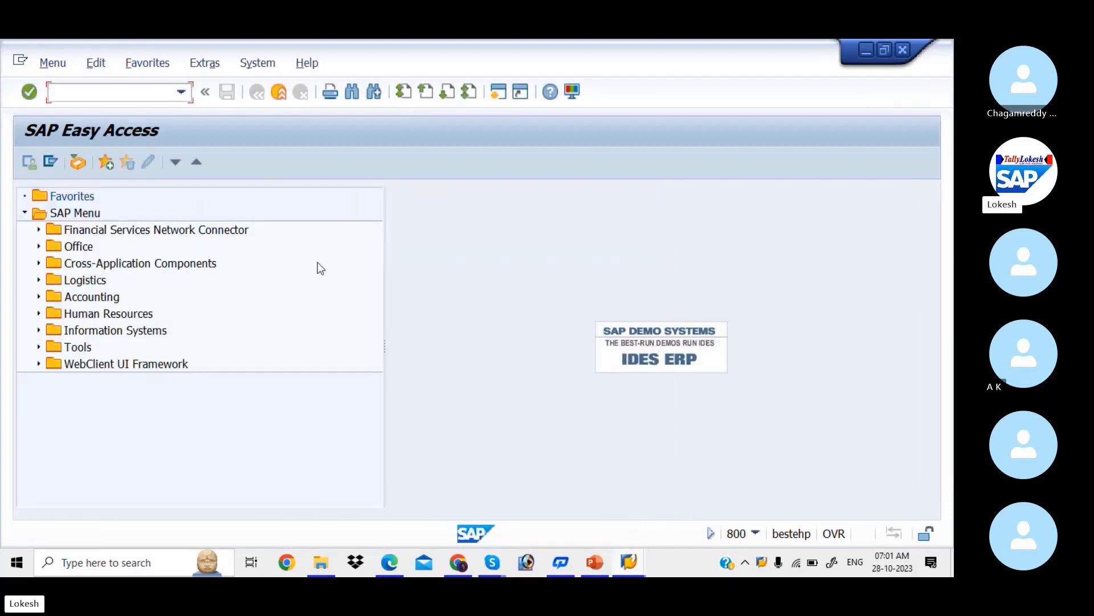
Step: Switch to the ARTC presentation in PowerPoint to check the transaction code for customer account groups, and return to SAP Easy Access
key(alt+Tab)
key(alt+Tab)
key(alt+Tab)
key(alt+Tab)
key(alt+Tab)
key(alt+Tab)
key(alt+Tab)
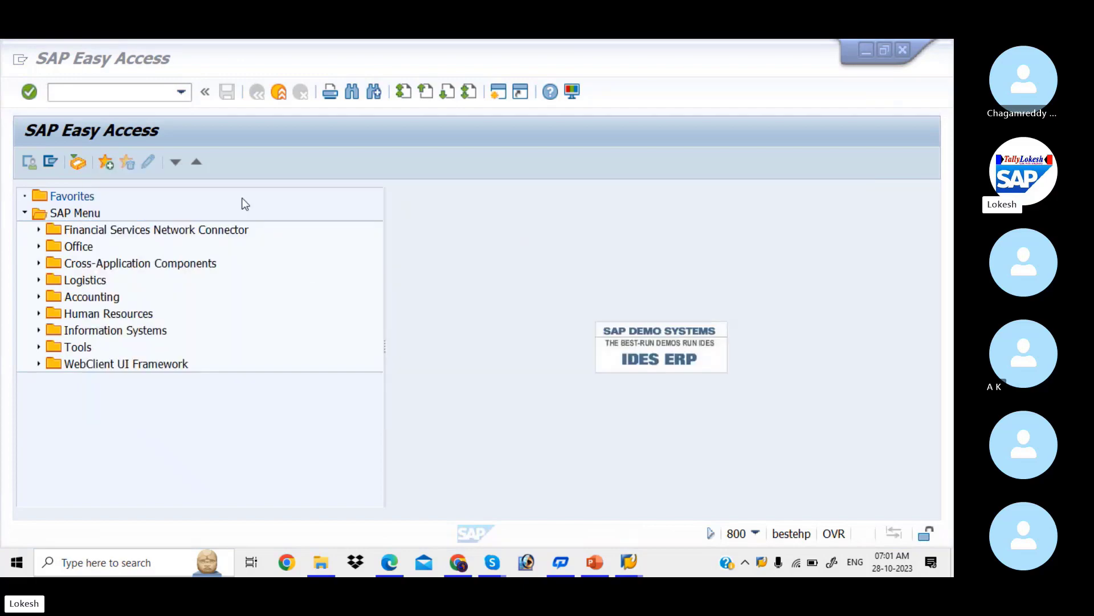
key(alt+Tab)
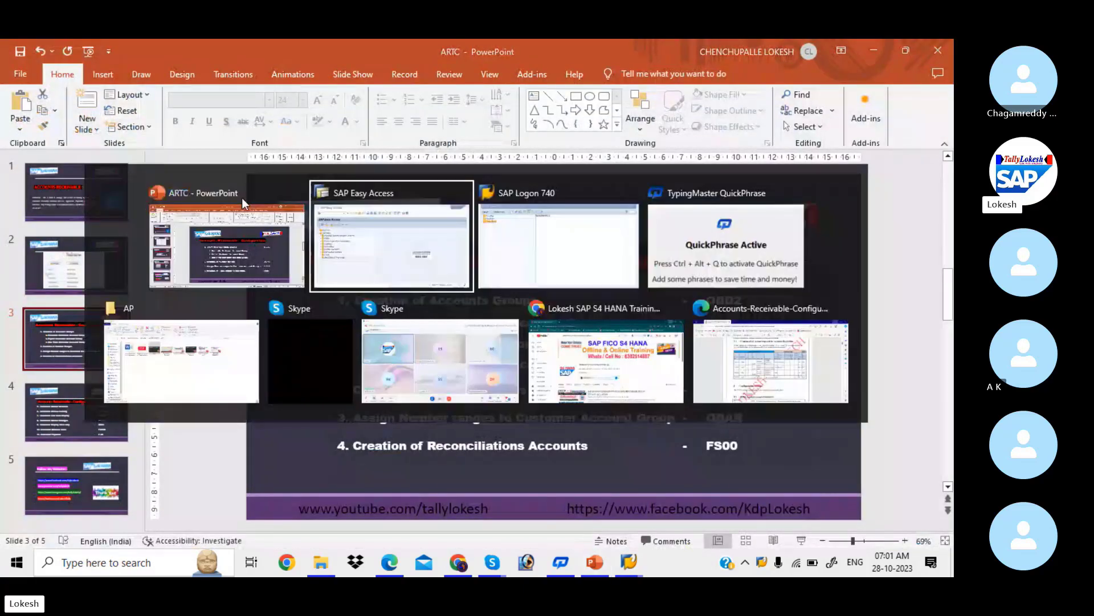
Step: Run transaction OBD2 to maintain customer account groups
text(O)
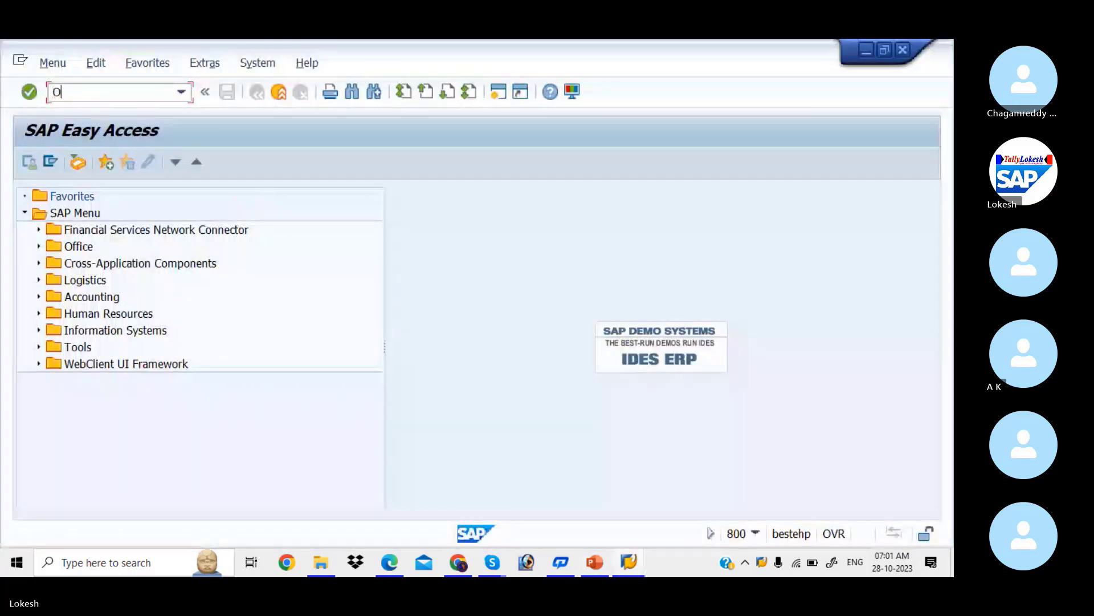
text(BD2)
key(Return)
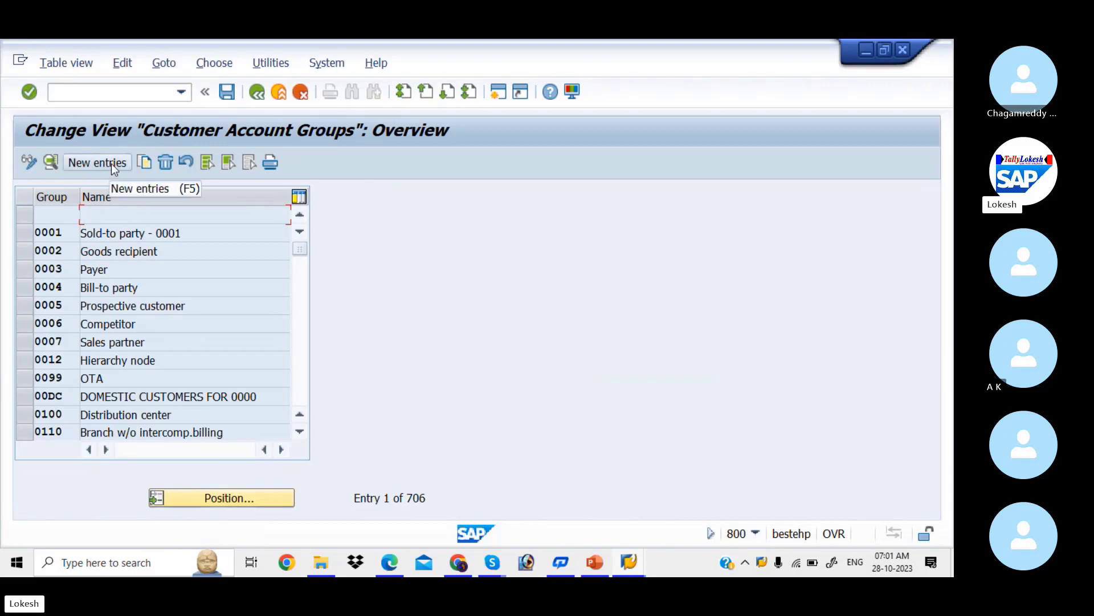
Step: Create a new customer account group entry with the account group key SAP4
click(97, 163)
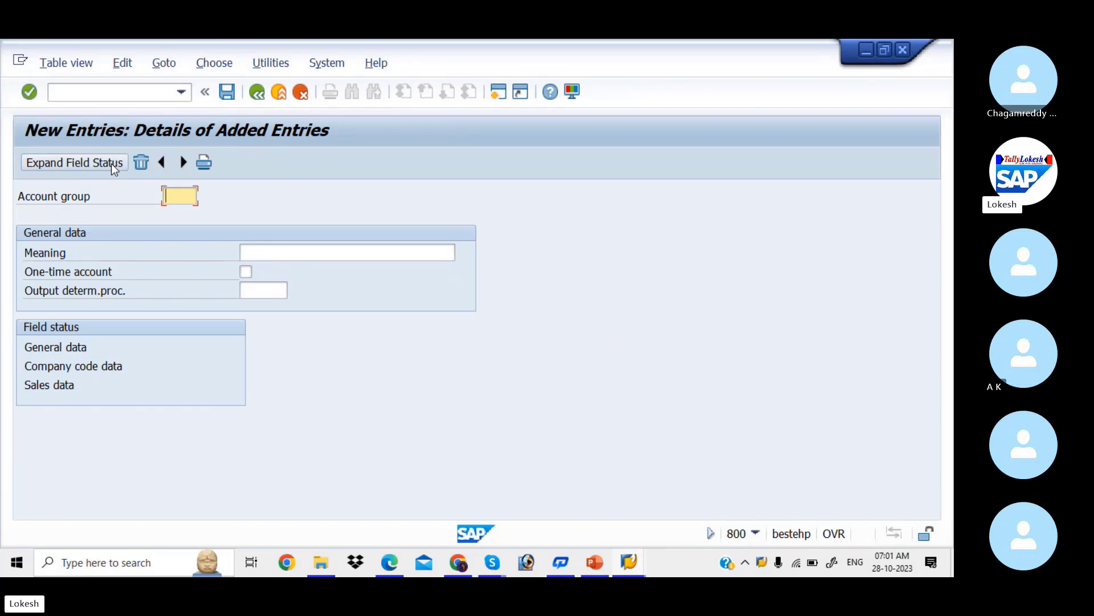
text(SA)
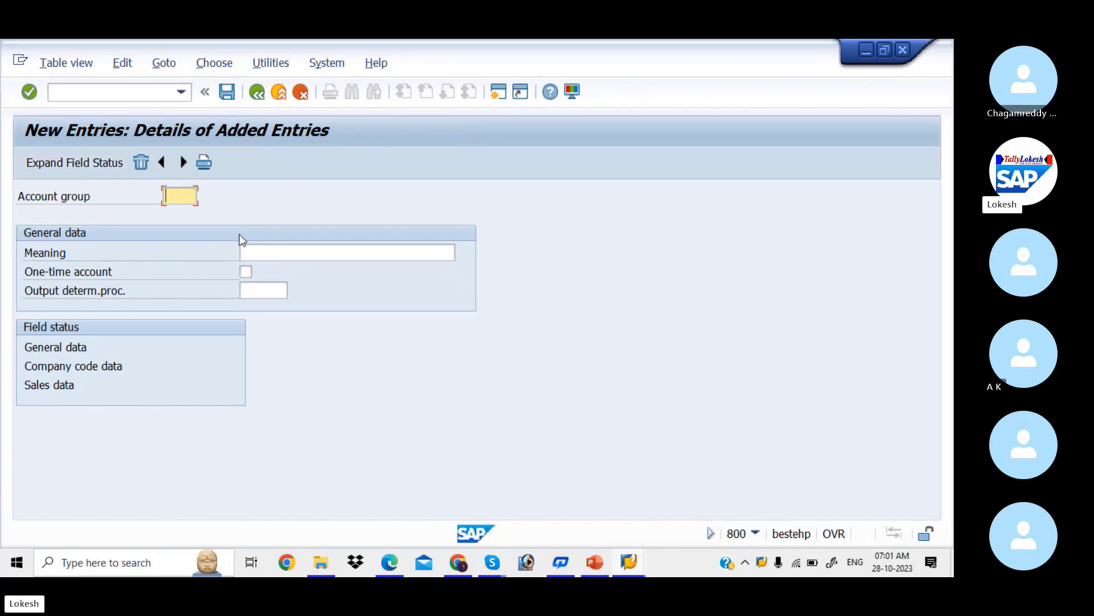
text(P)
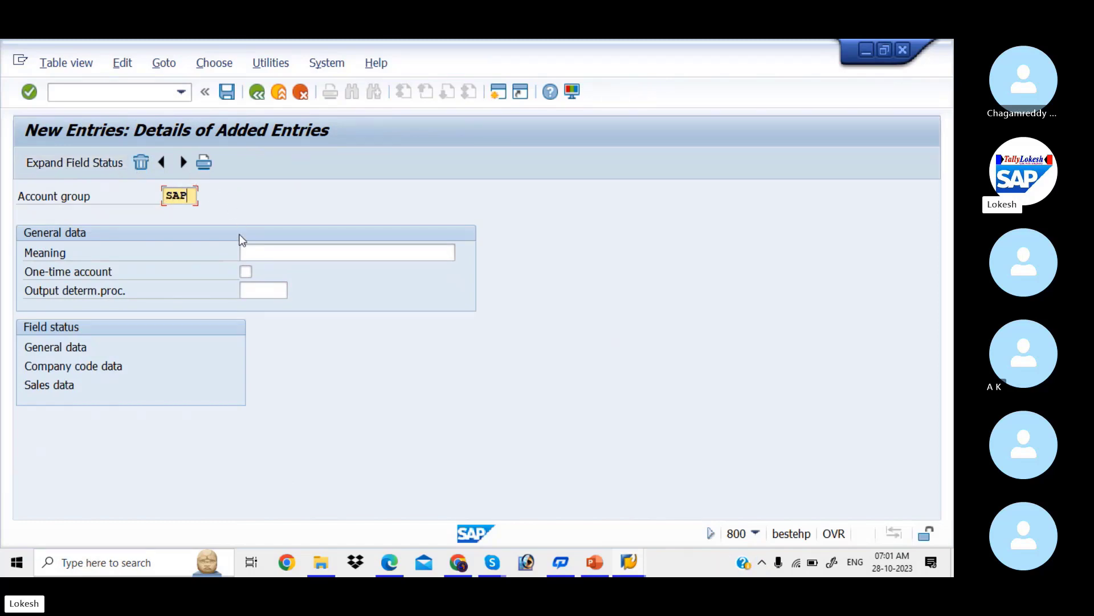
text(4)
key(Tab)
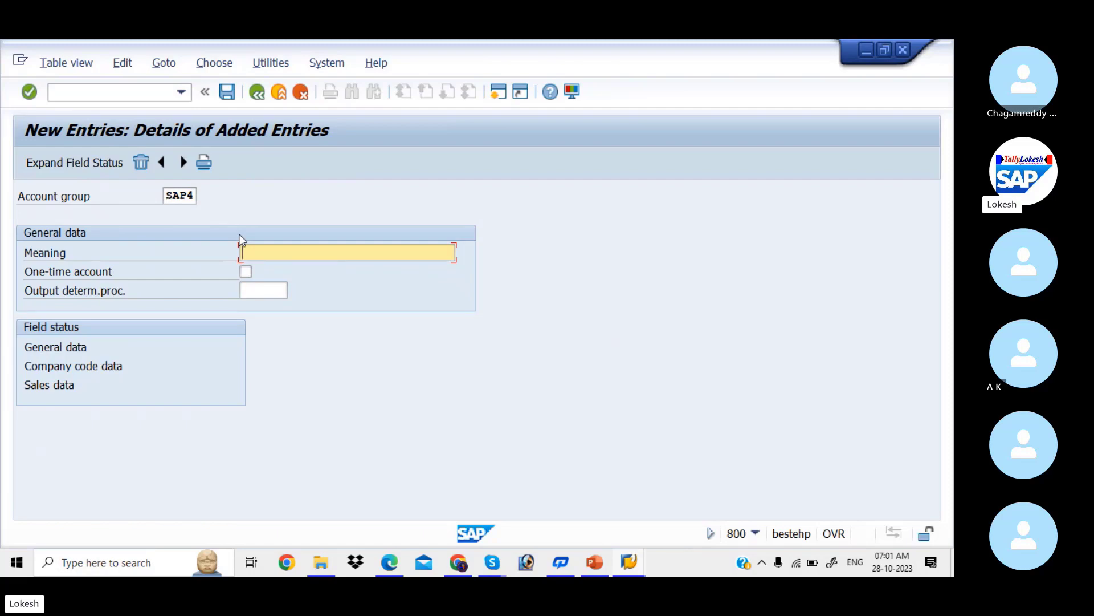
Step: Set the meaning of account group SAP4 to "Domestic Customer Account SAP4", adapting the earlier Domestic Customer Account HCL entry
key(Down)
key(Down)
key(Down)
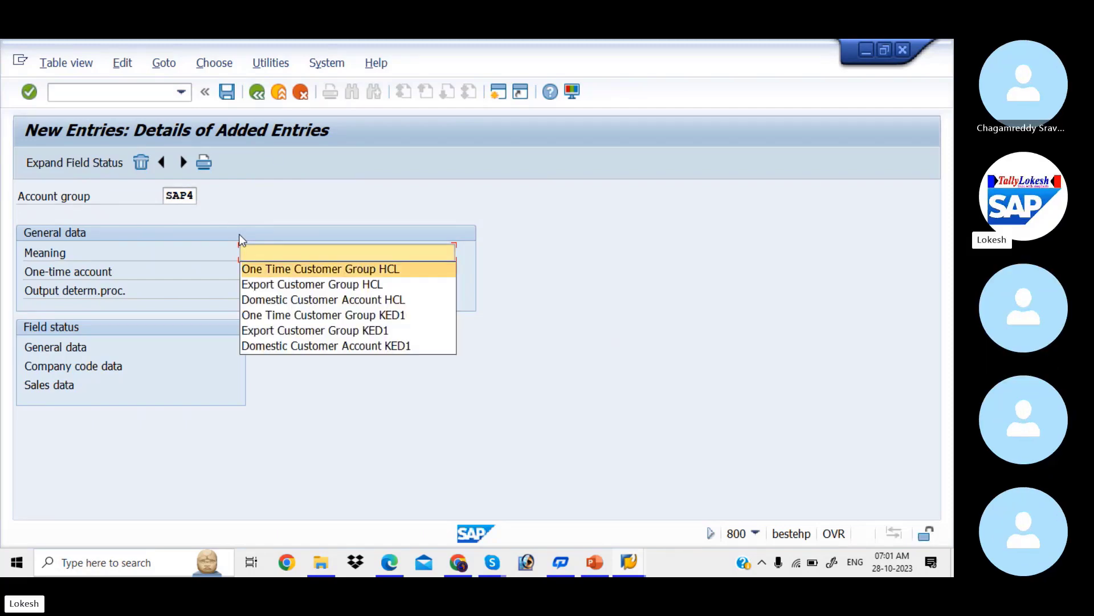
key(Return)
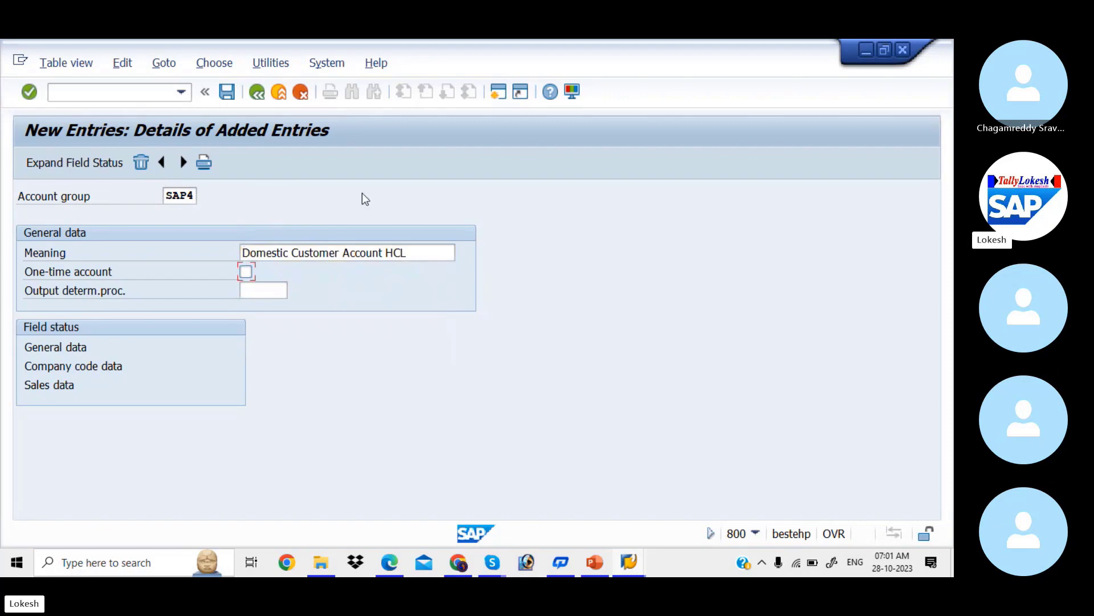
click(417, 249)
key(BackSpace)
key(BackSpace)
key(BackSpace)
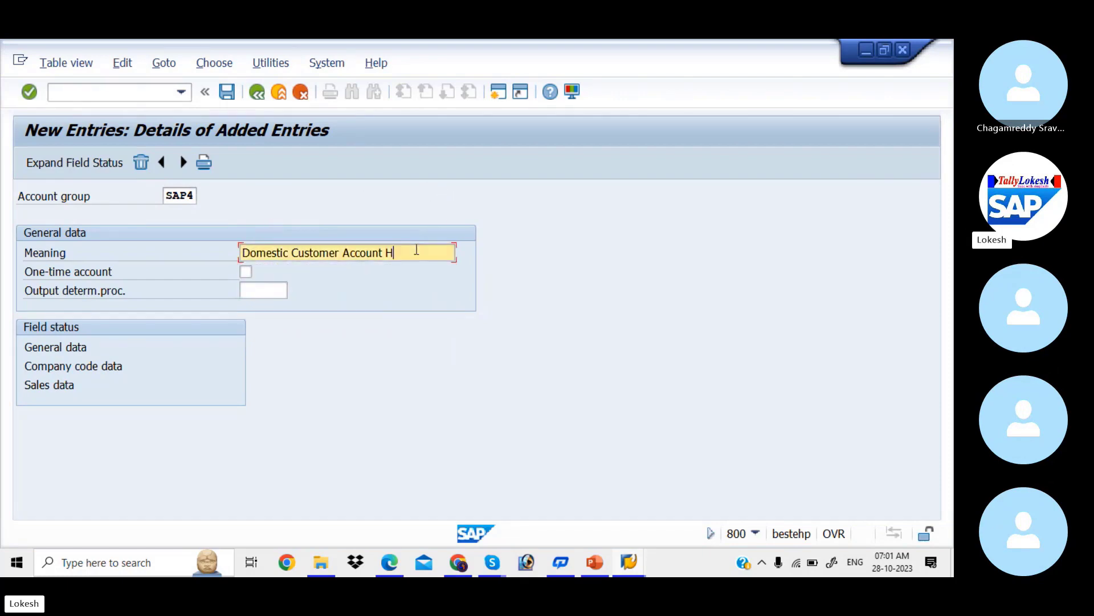
text(SAP)
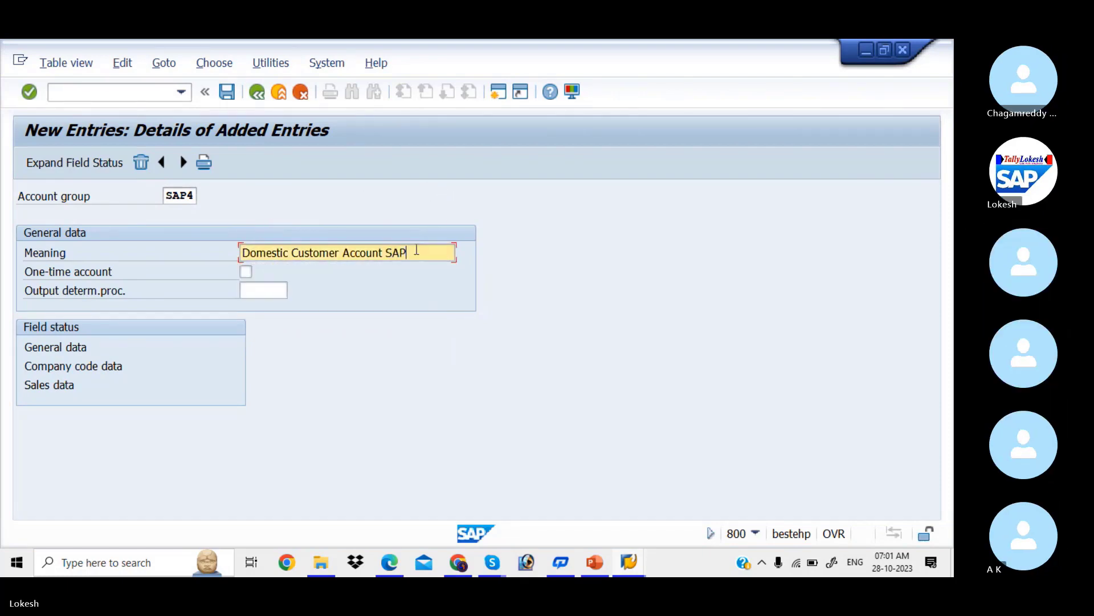
text(4)
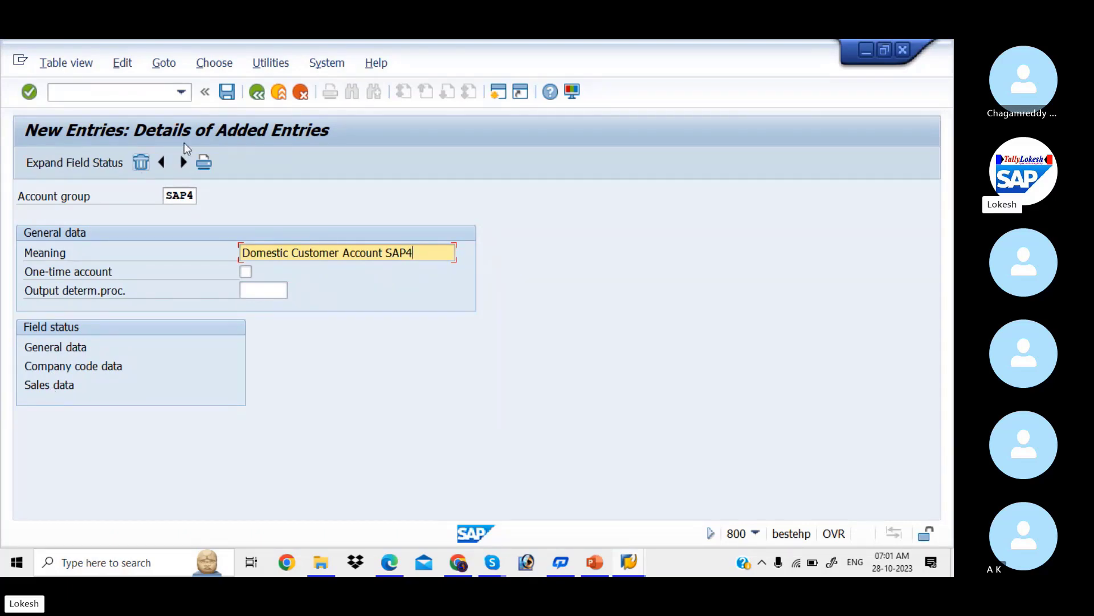
Step: Save account group SAP4 in a new customizing request described as "ACCOUNTS RECEIVABLES FOR SAP4"
click(230, 98)
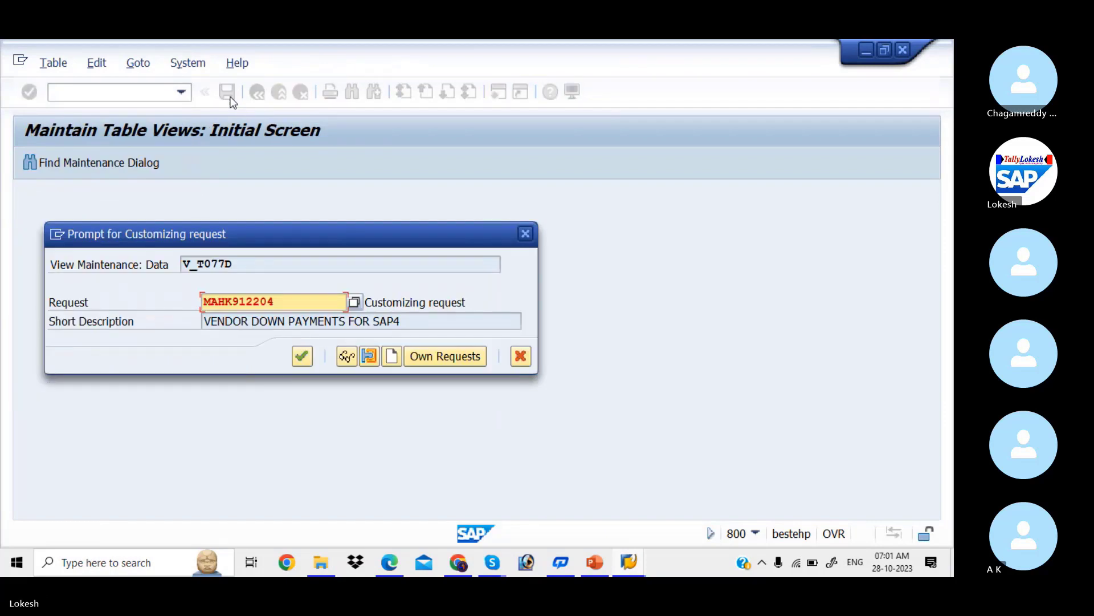
click(393, 356)
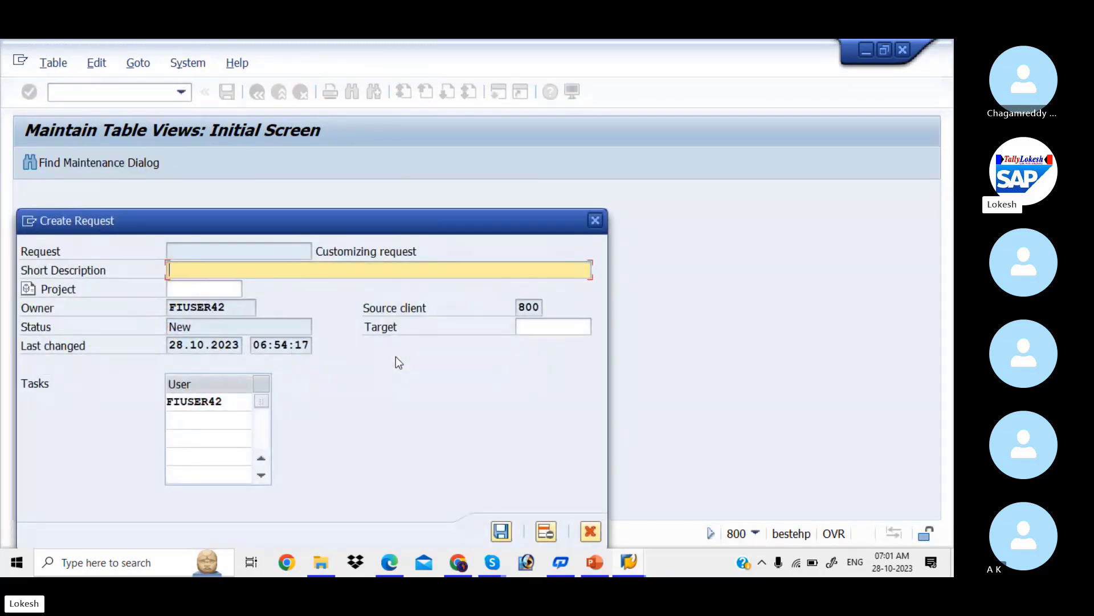
text(ACCOUNTS RE)
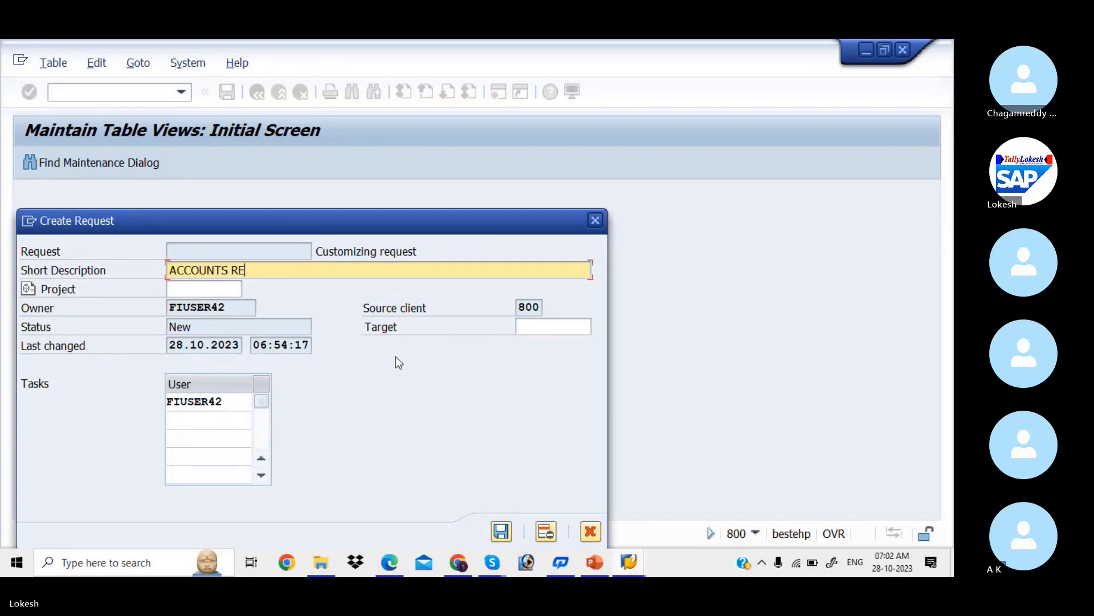
text(CEIVABLES FOR)
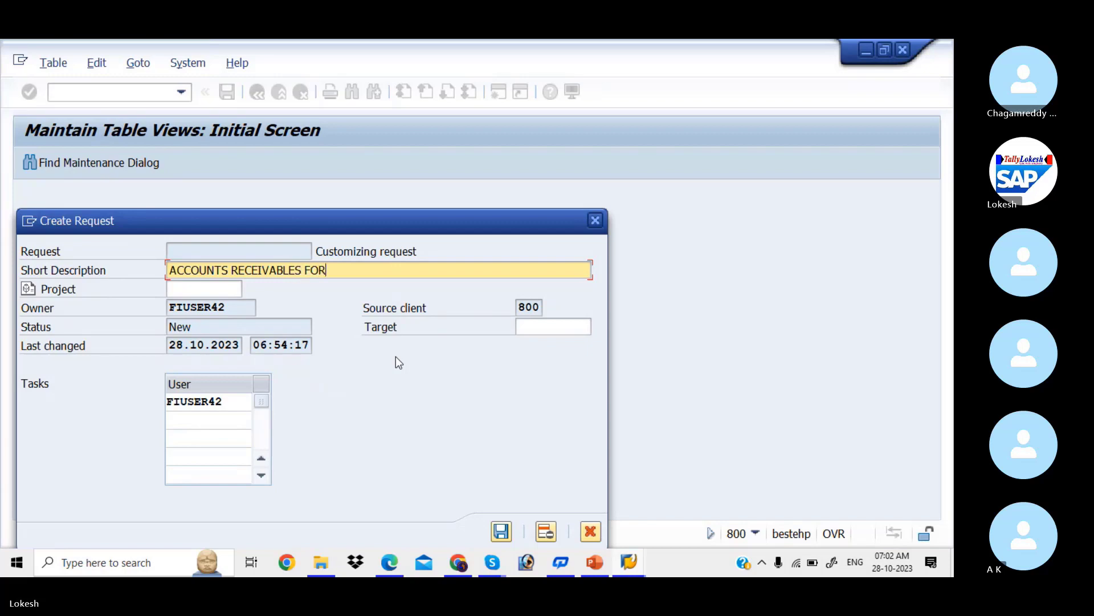
text( SAP4)
click(505, 538)
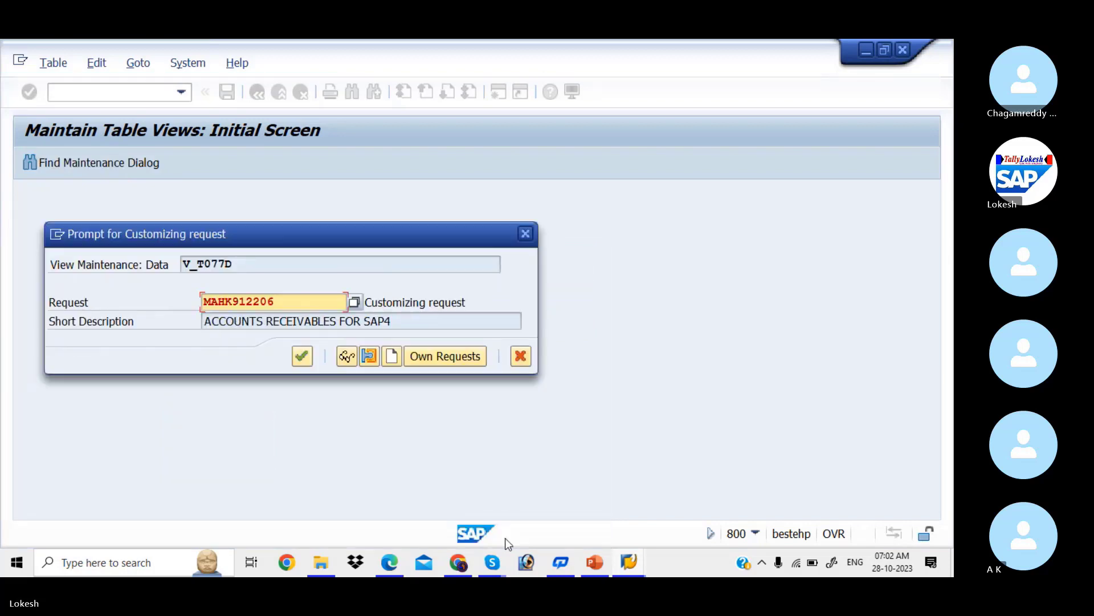
click(302, 356)
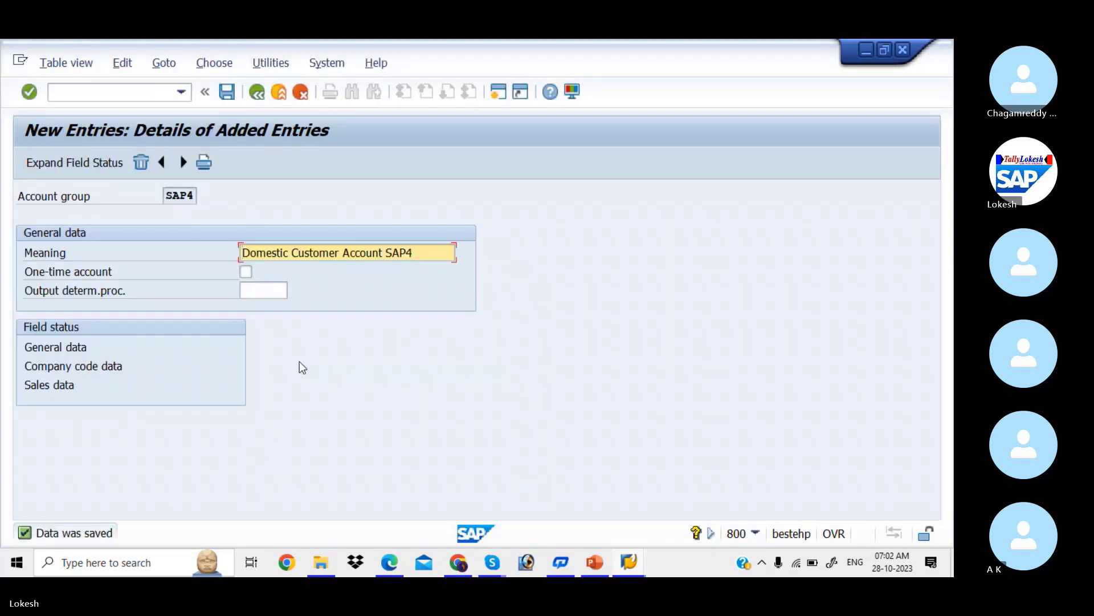
Step: Start the next new entry and enter SAP5 as its account group key
click(184, 163)
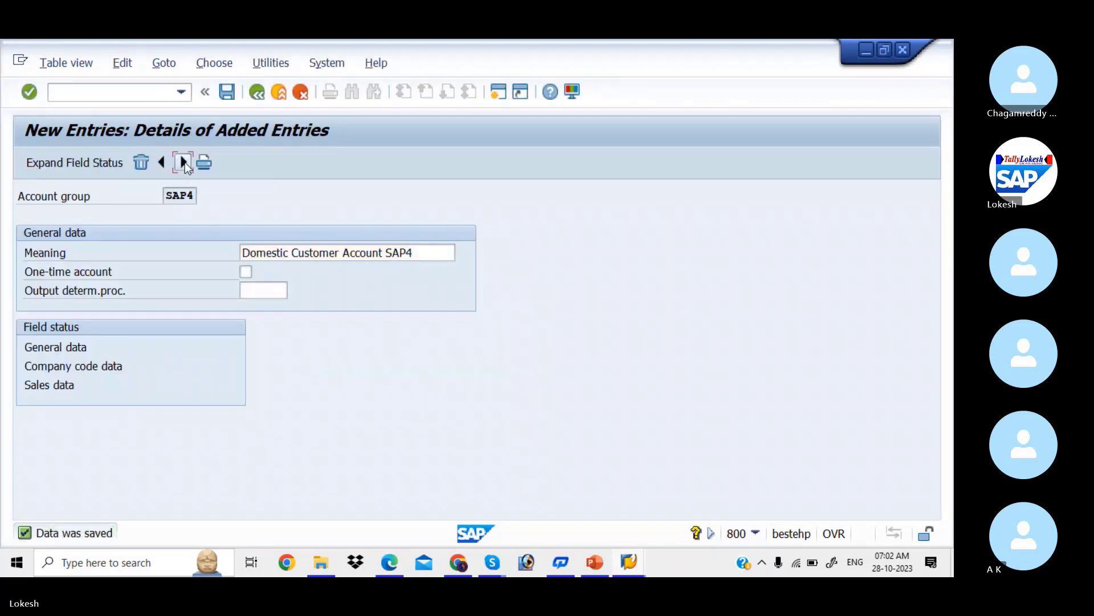
text(S)
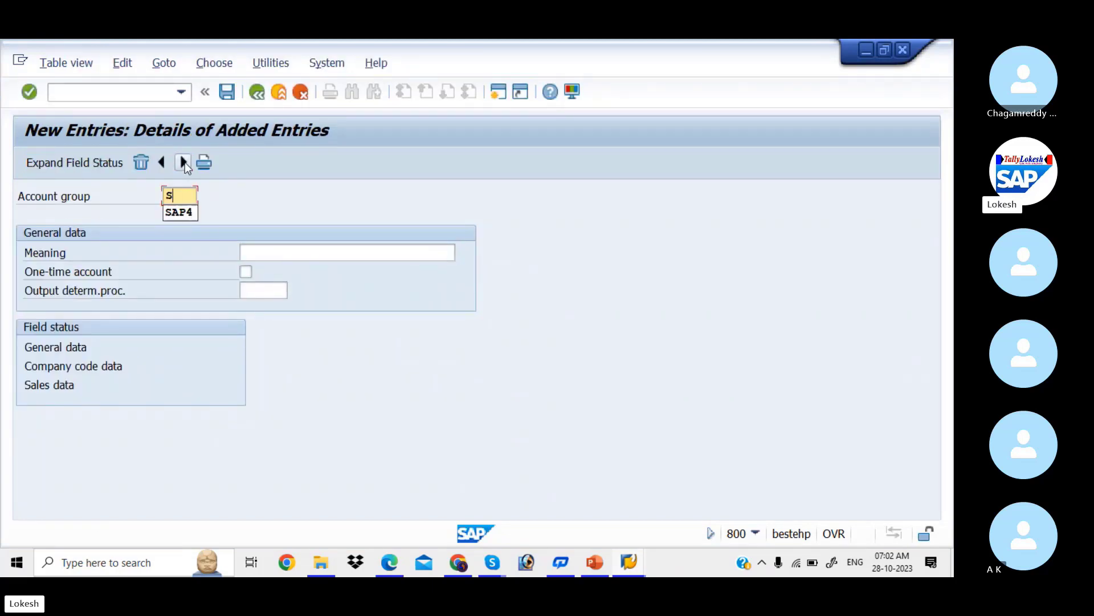
text(AP5)
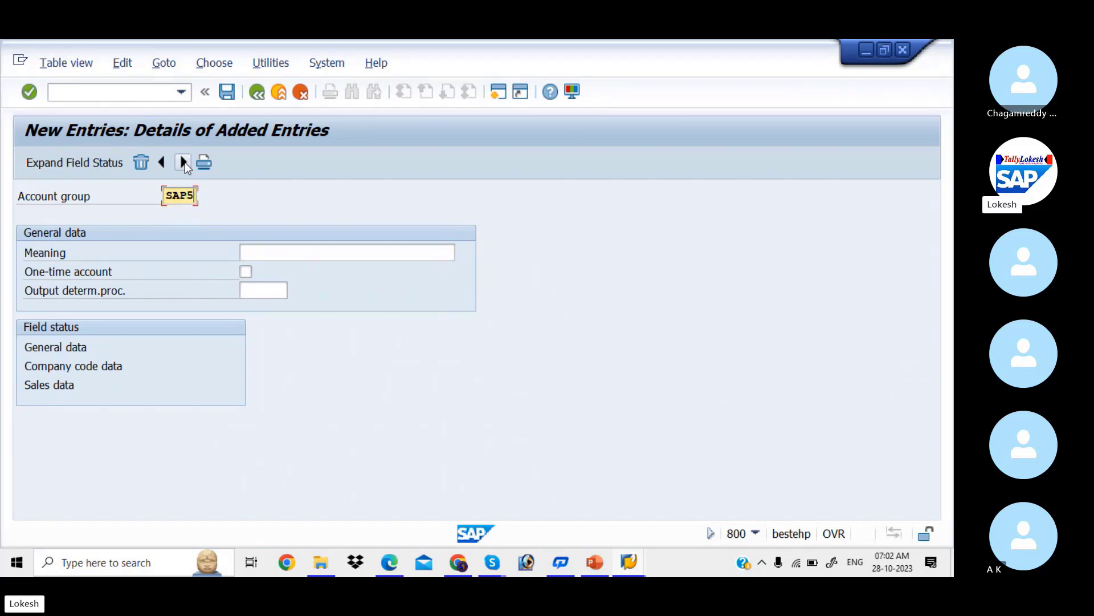
key(Tab)
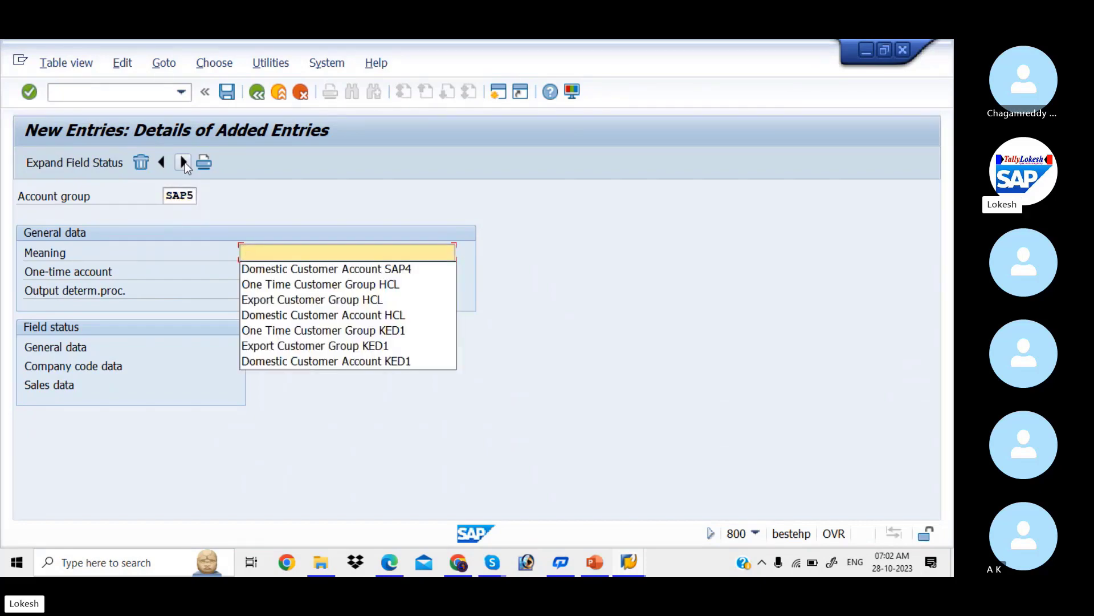
Step: Set the meaning of account group SAP5 to "Export Customer Group SAP4", adapting the earlier Export Customer Group HCL entry
key(Down)
key(Down)
key(Down)
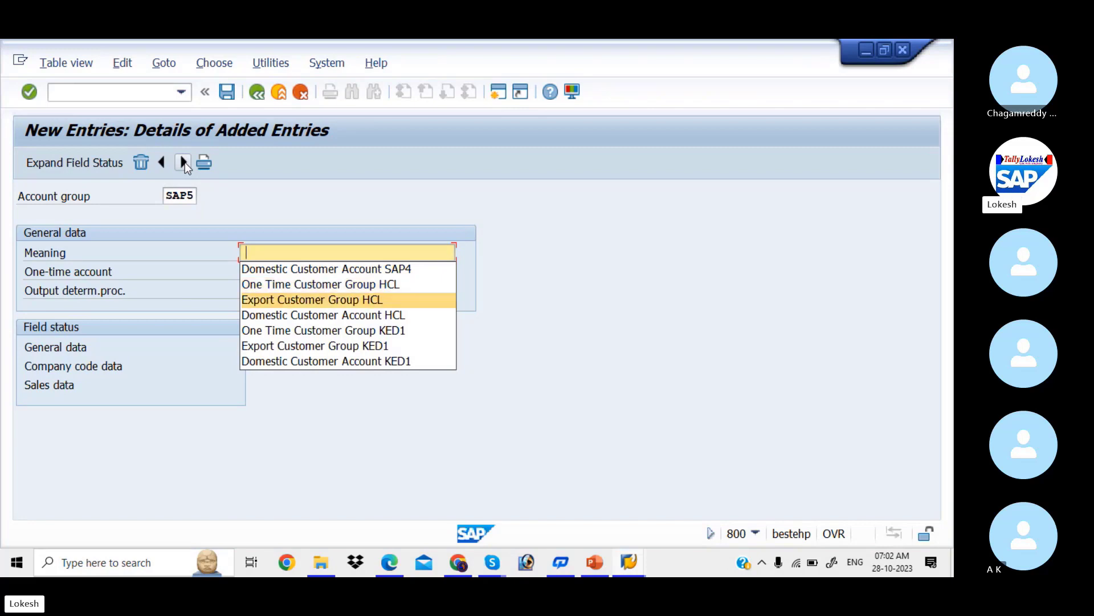
key(Return)
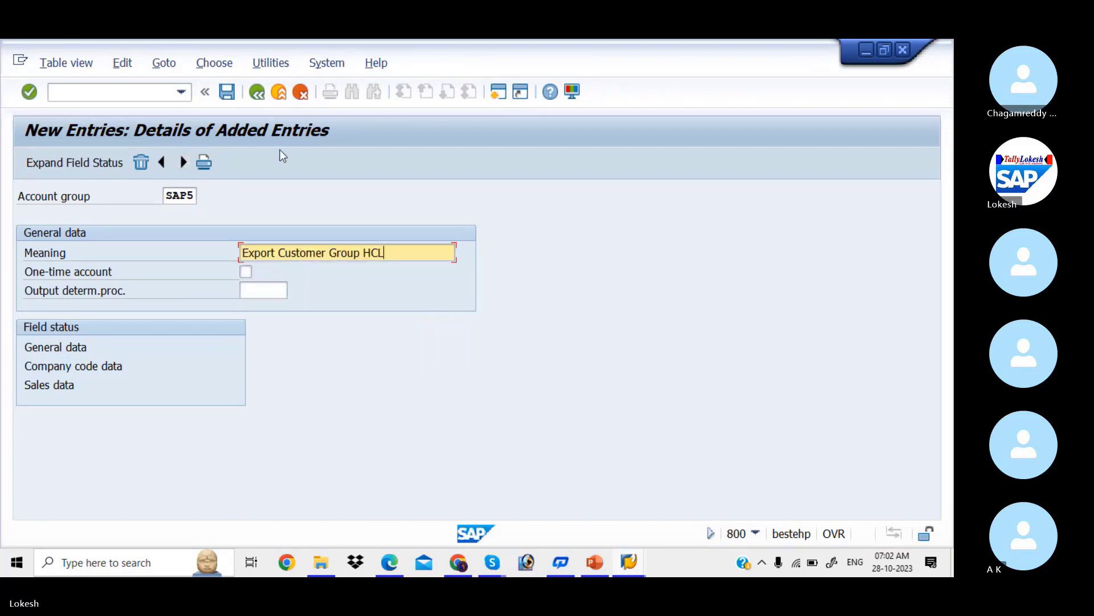
key(BackSpace)
key(BackSpace)
key(BackSpace)
text(SAP4)
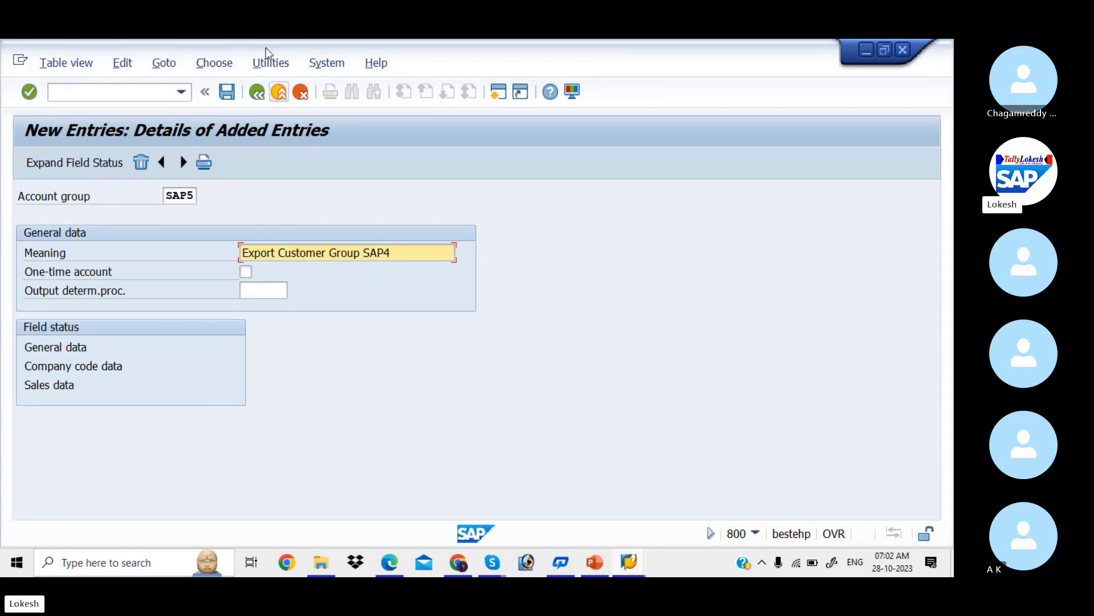
Step: Save account group SAP5, advance to the next new entry and enter SAP6 as its account group key
click(228, 93)
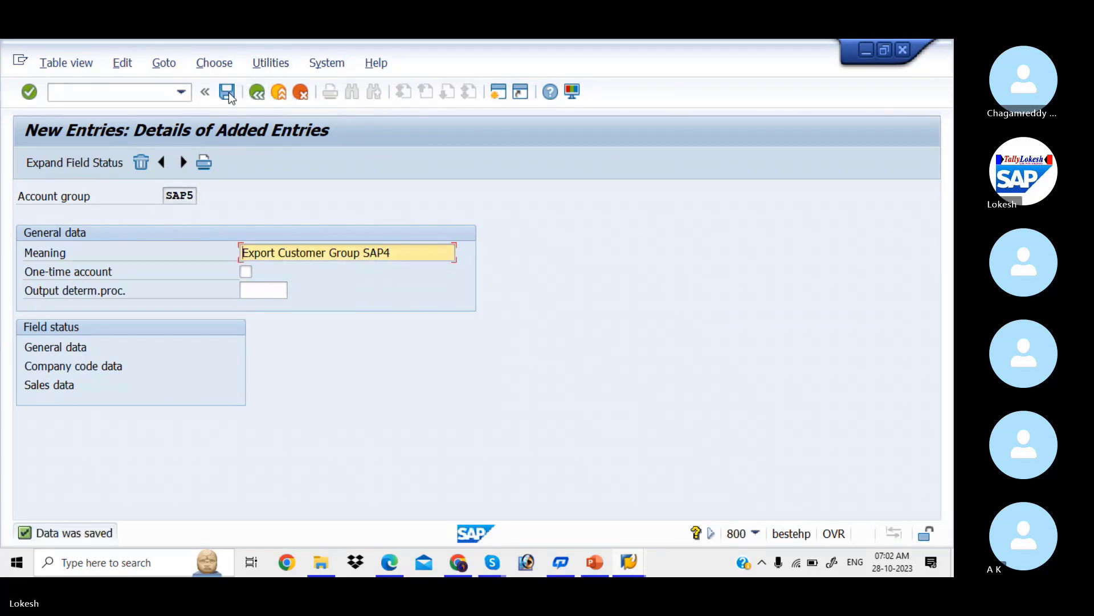
click(181, 162)
text(S)
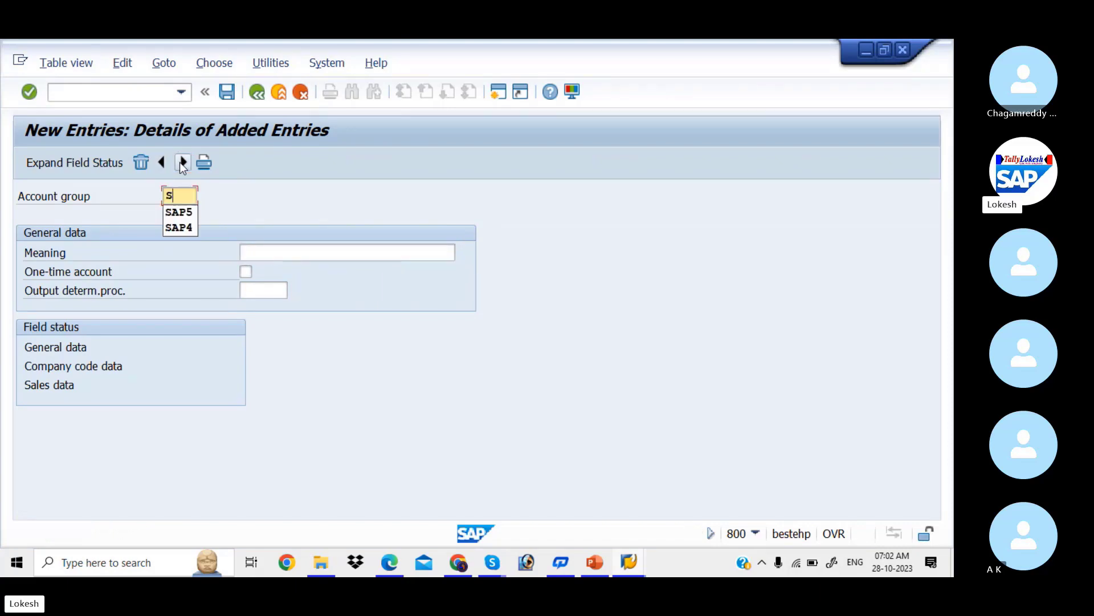
text(AP6)
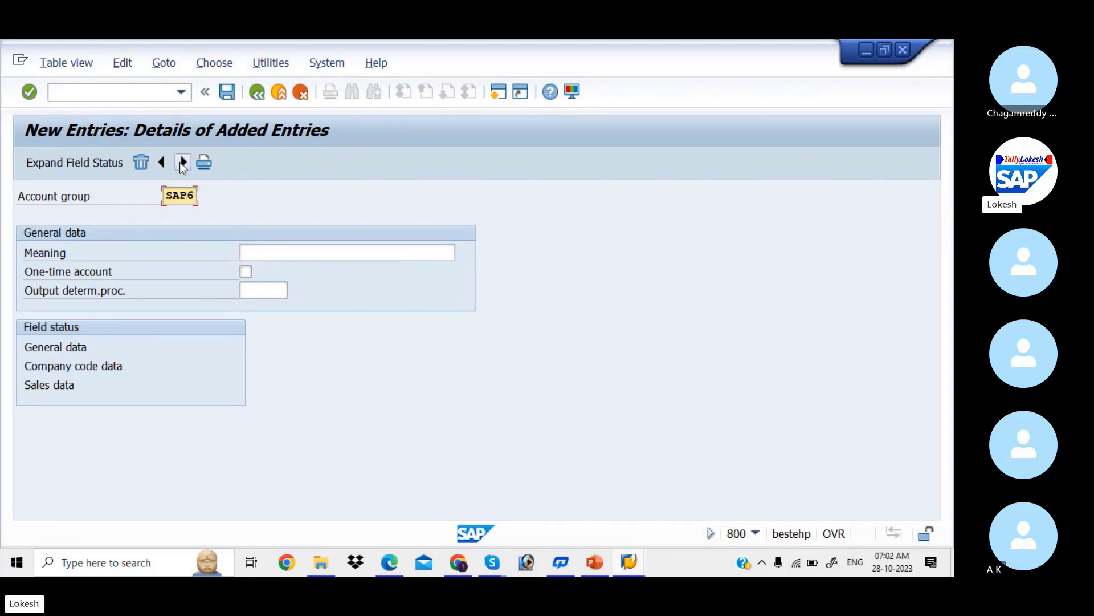
Step: Give SAP6 the meaning "One Time Customer Group SAP4", adapting the earlier HCL entry, and save it flagged as a one-time account
key(Tab)
text(O)
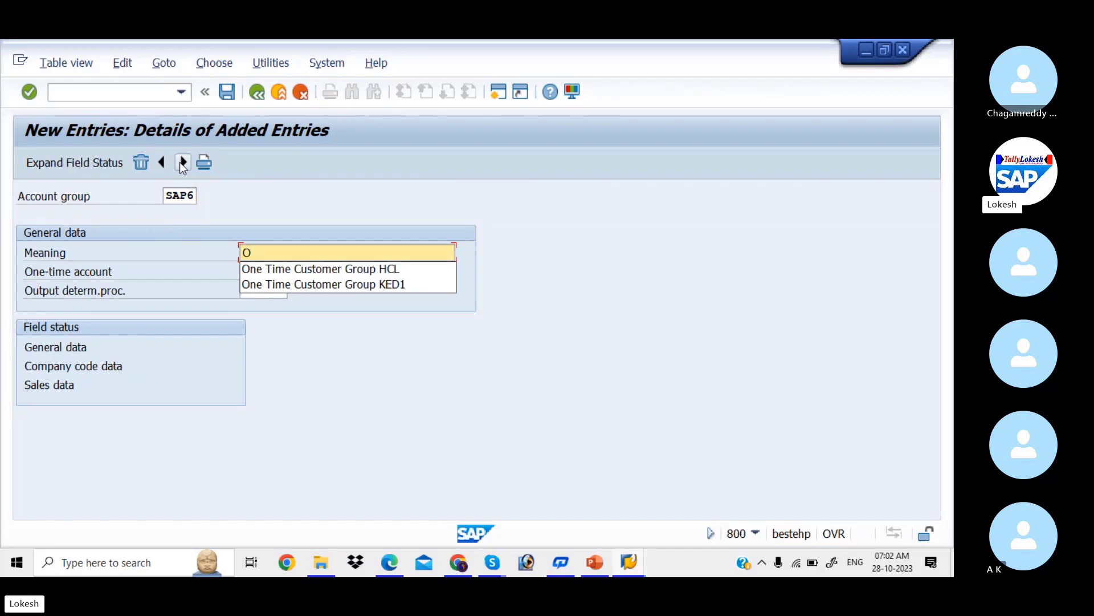
click(350, 270)
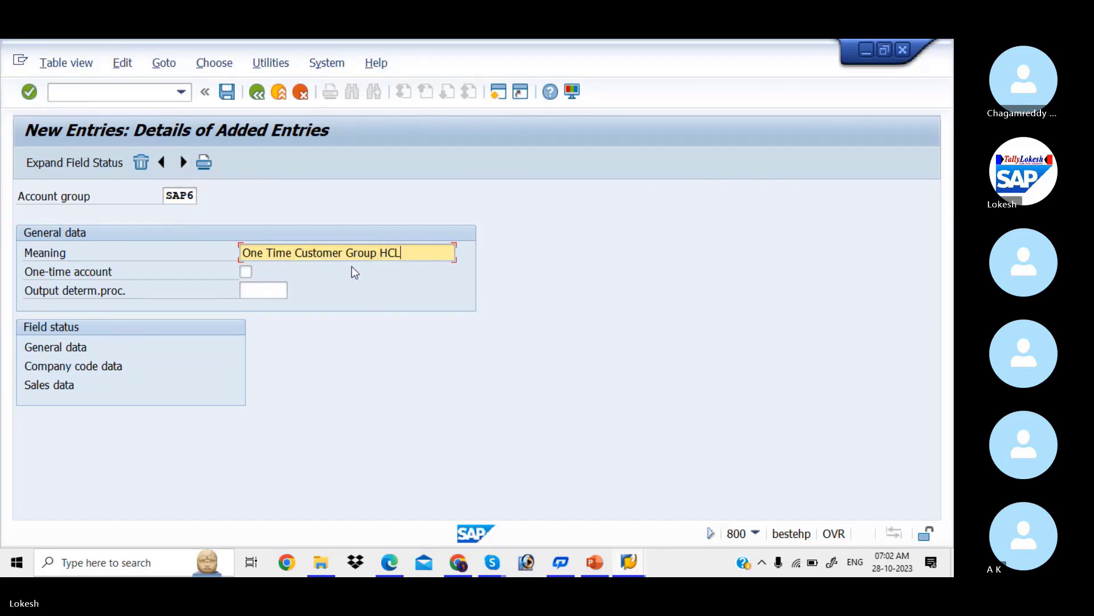
key(BackSpace)
key(BackSpace)
key(BackSpace)
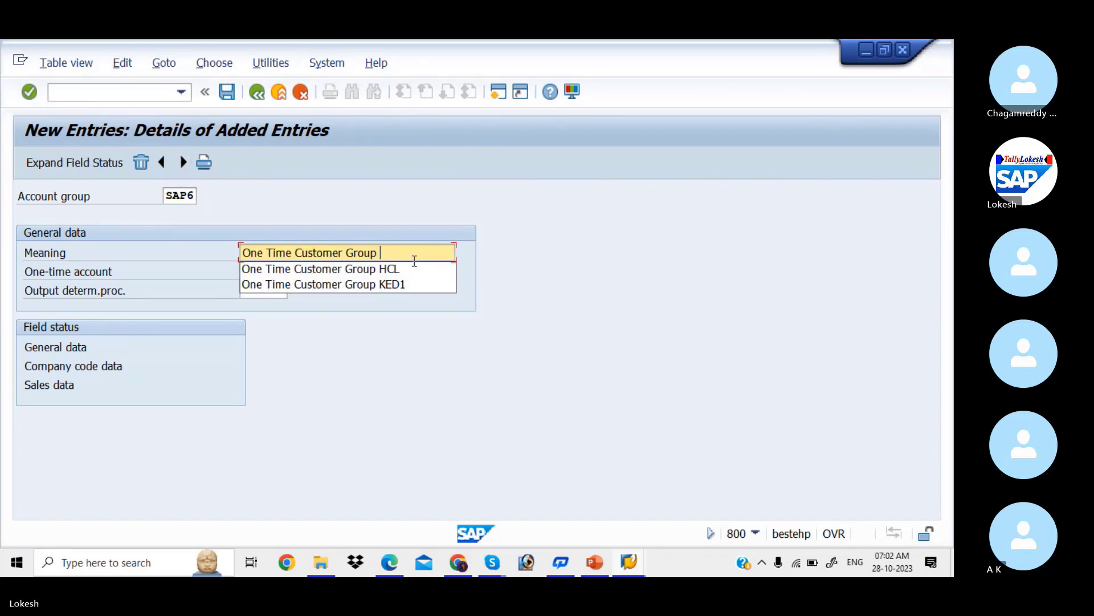
text(SAP4)
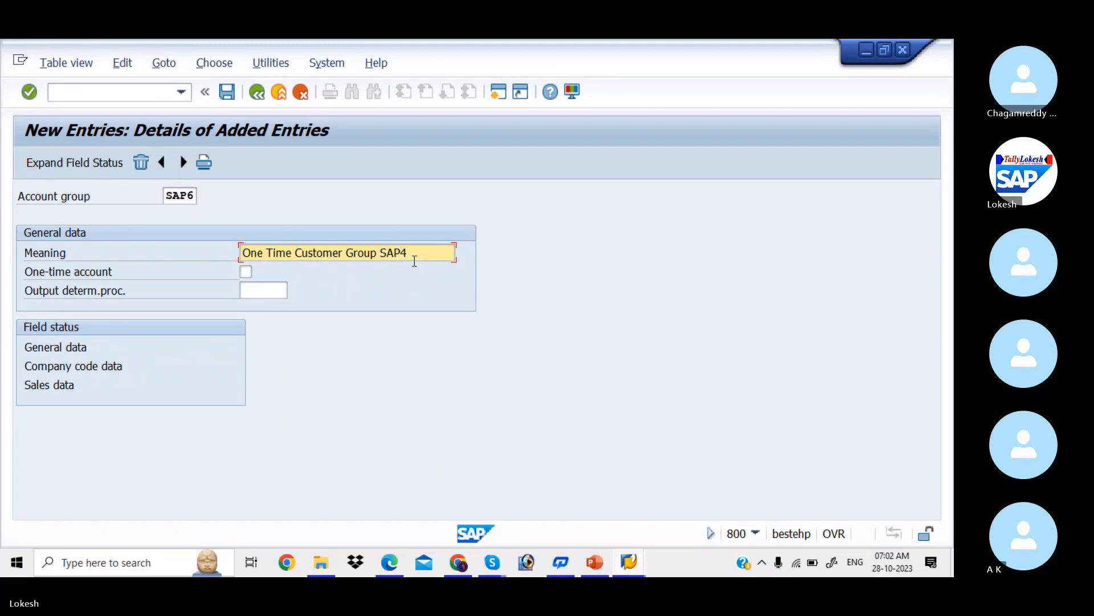
click(246, 272)
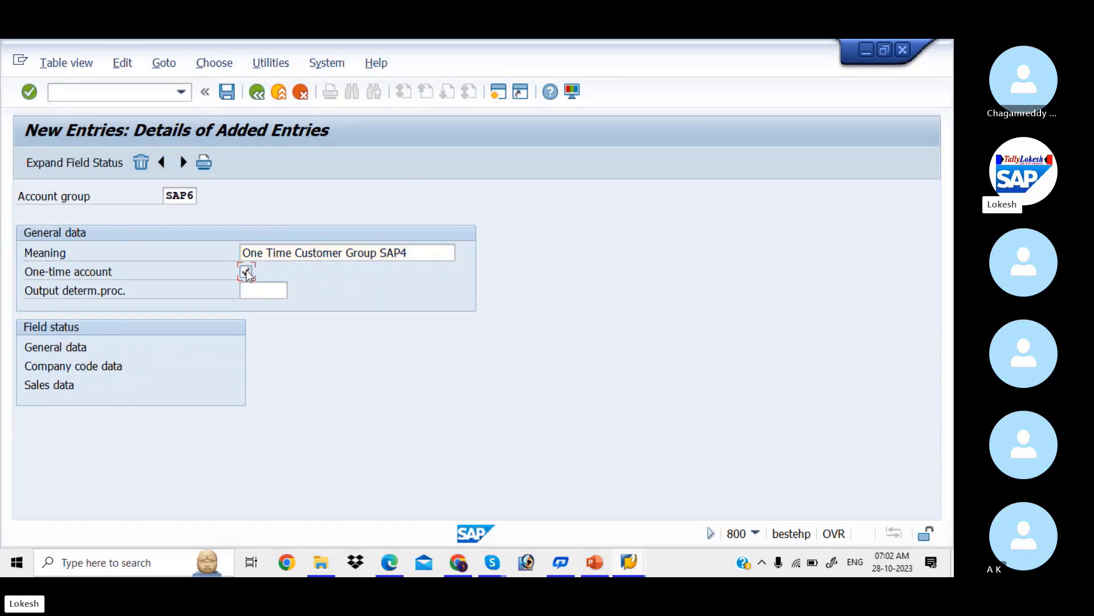
click(226, 93)
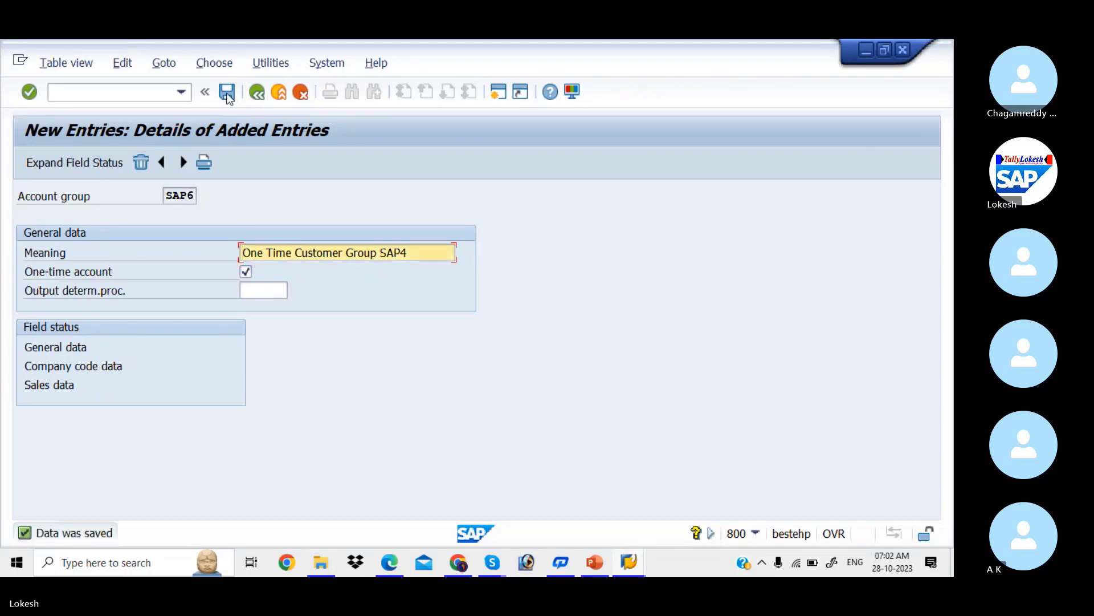
Step: Check the PowerPoint slide for the number range transaction code, return to SAP and open the customer intervals in XDN1 for maintenance
key(alt+Tab)
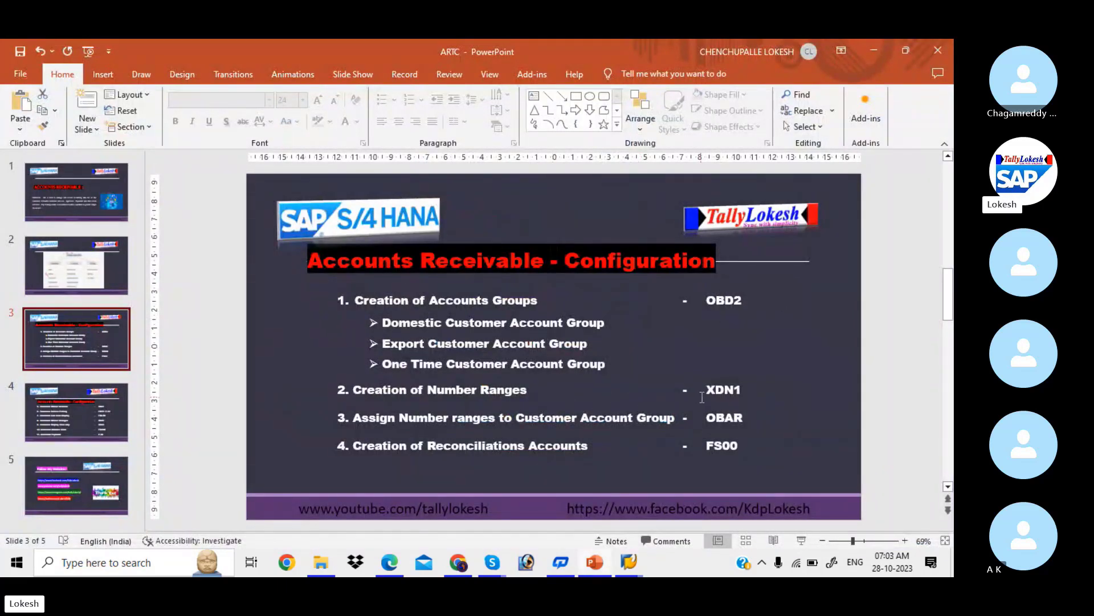
key(alt+Tab)
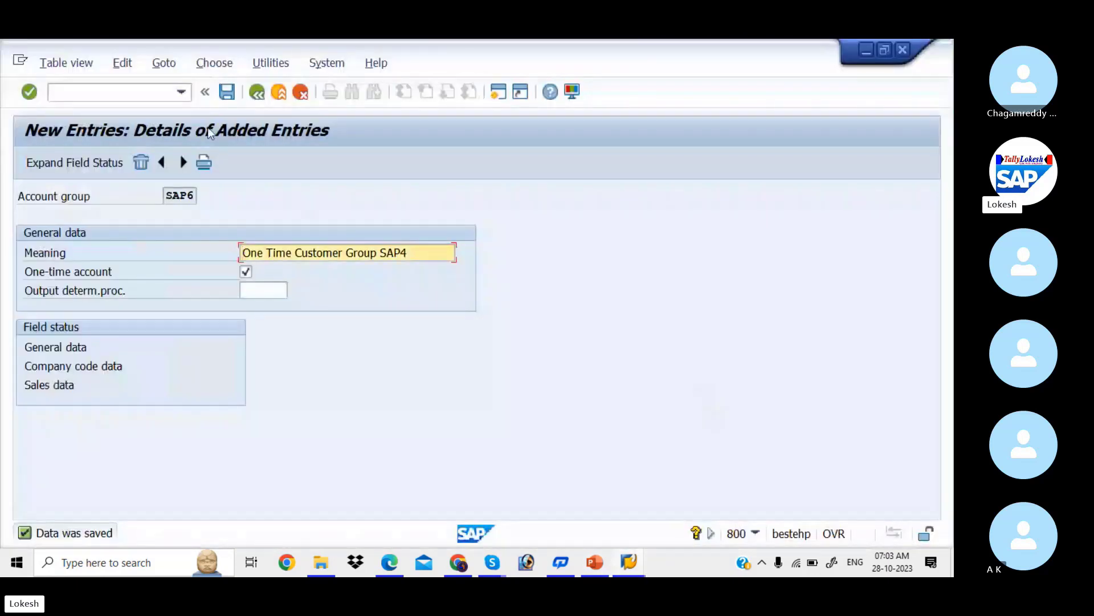
click(140, 95)
text(/)
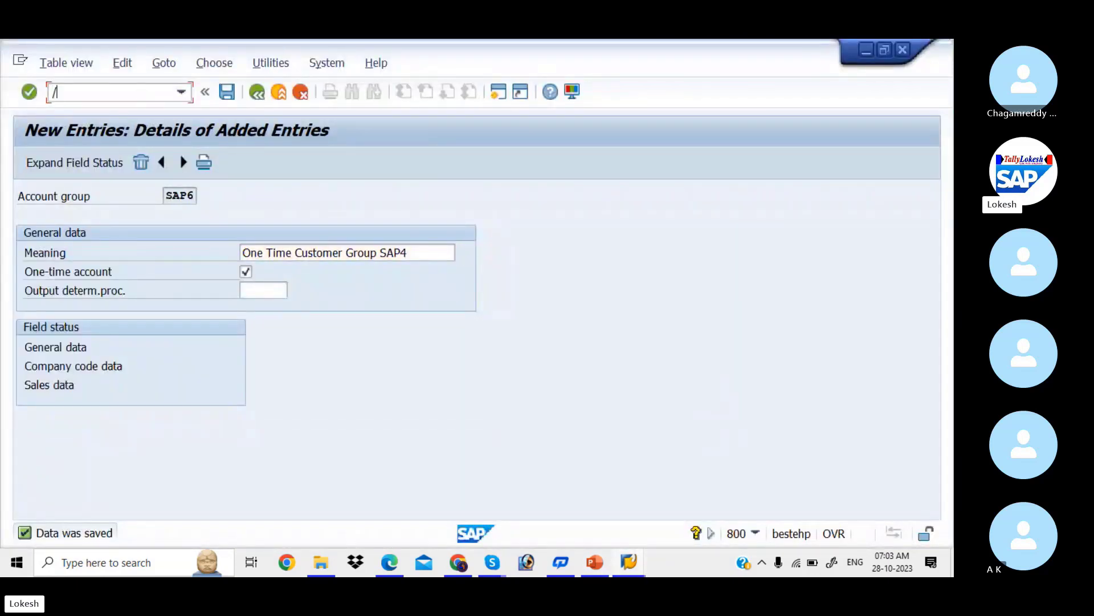
text(NXDN1)
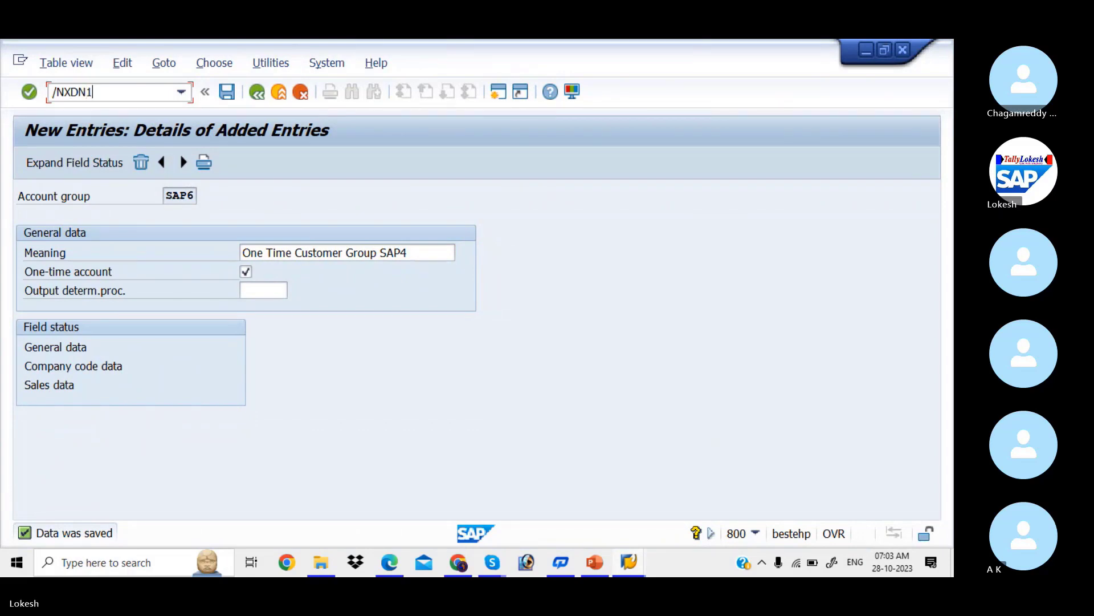
key(Return)
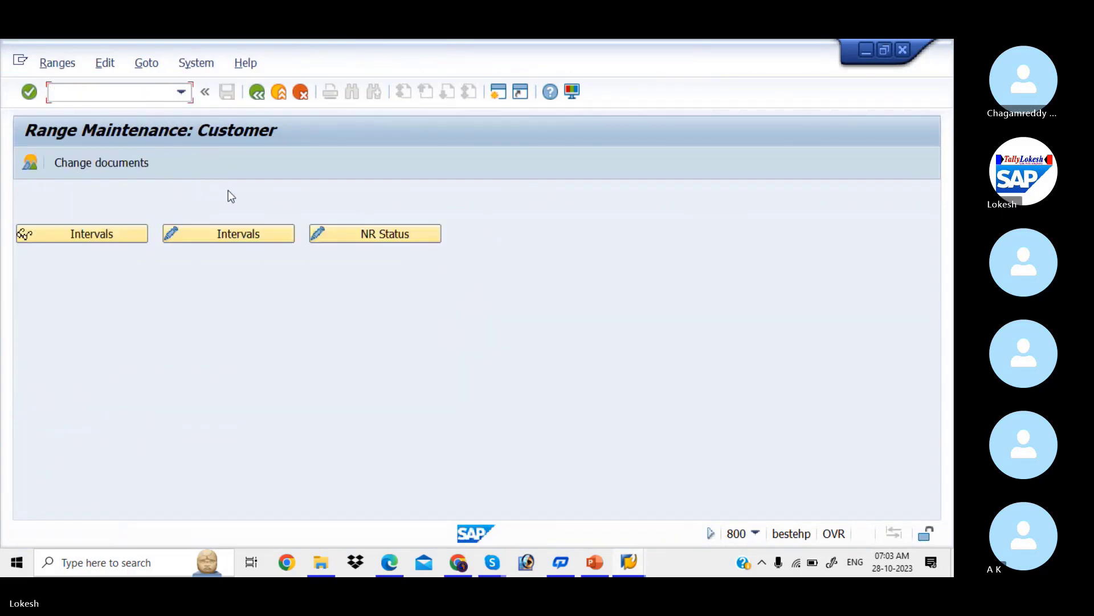
click(243, 226)
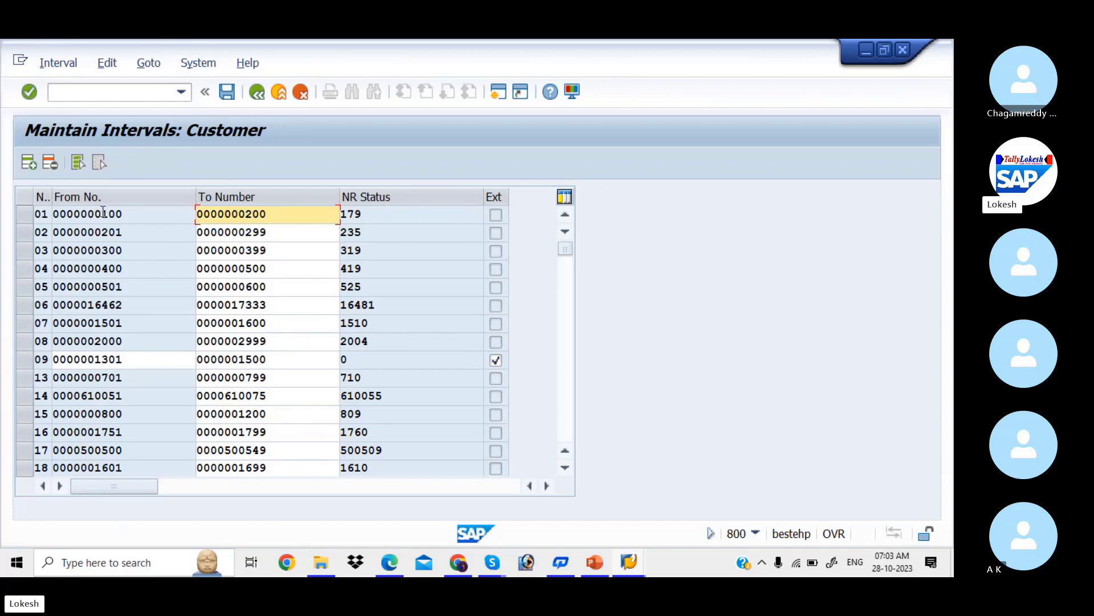
Step: Examine the from and to numbers and the current number status of customer intervals 01 to 05
drag(102, 214, 123, 213)
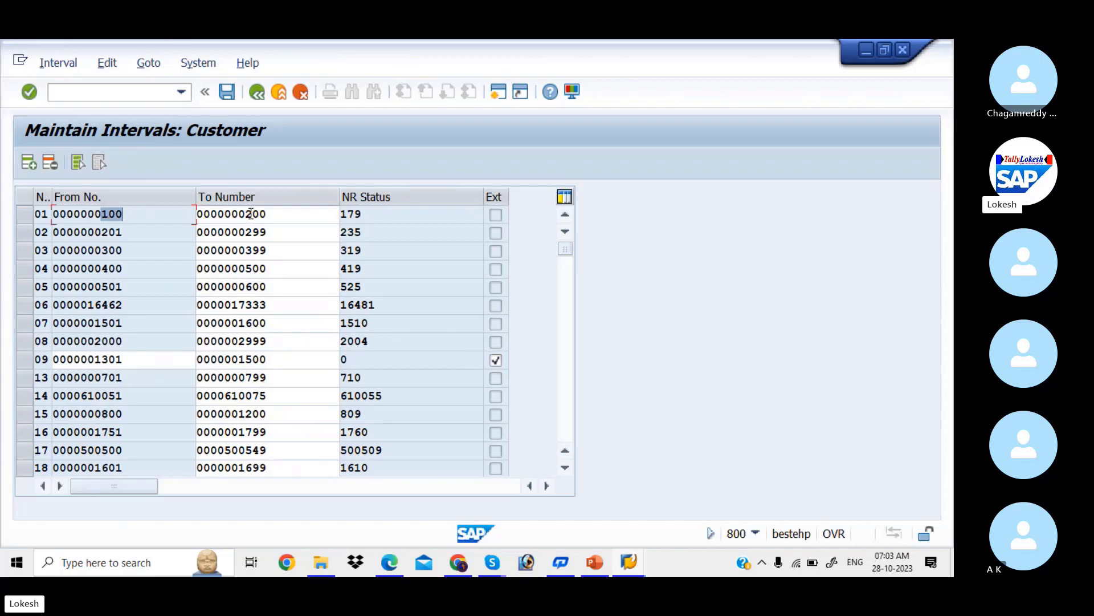
drag(246, 214, 261, 214)
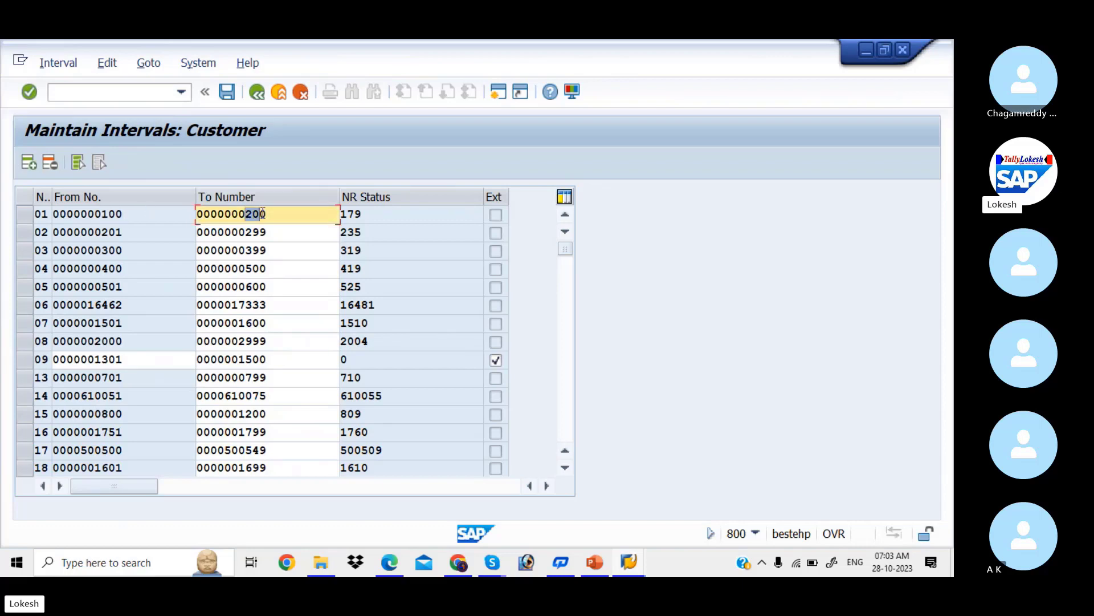
click(350, 213)
double_click(350, 214)
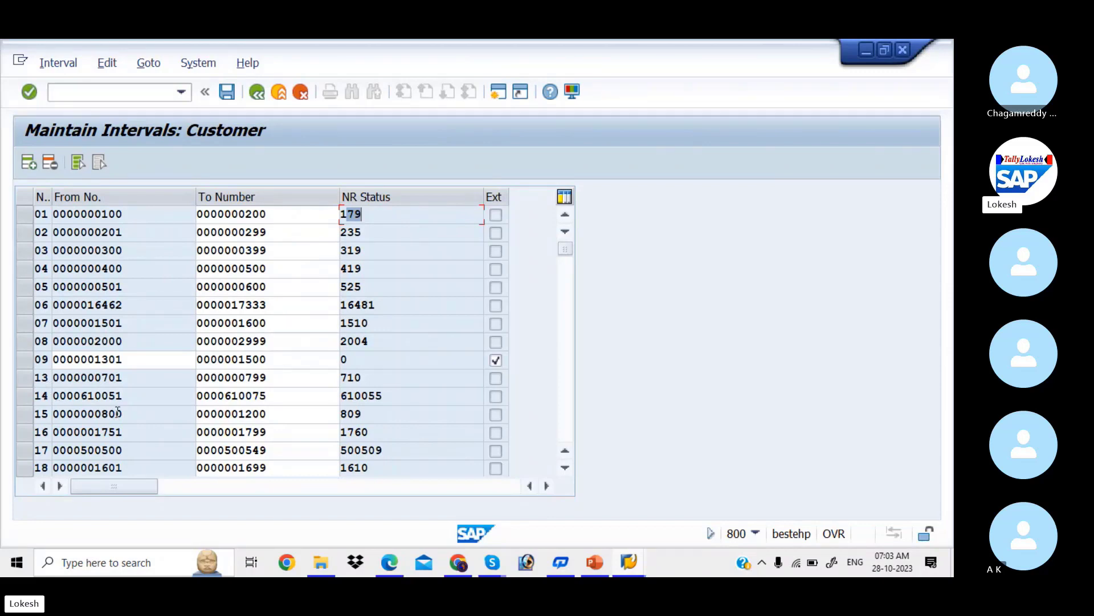
drag(102, 231, 125, 232)
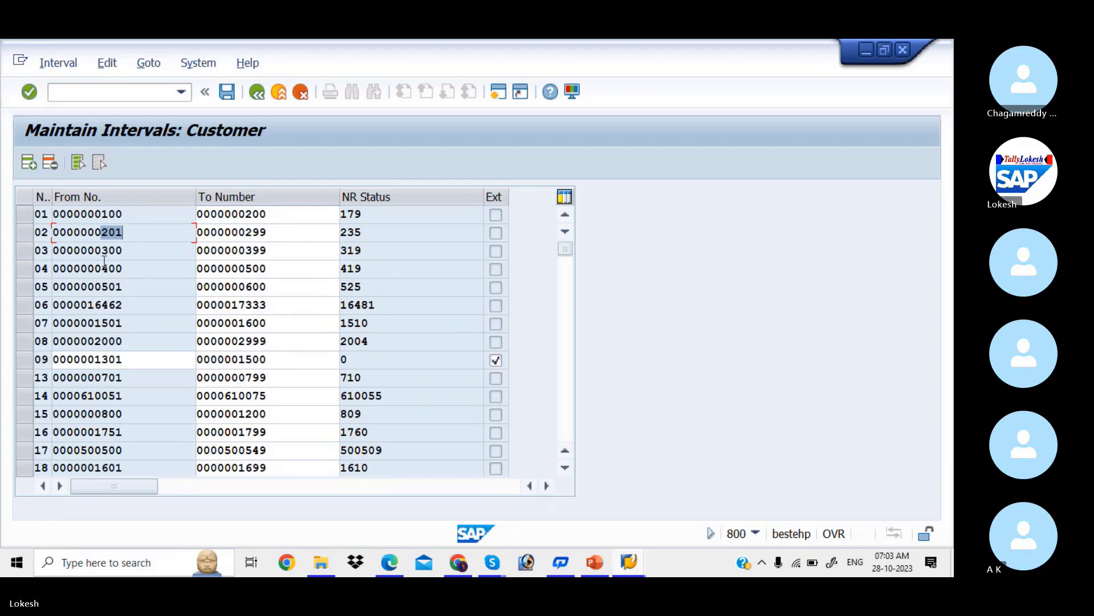
drag(101, 255, 119, 257)
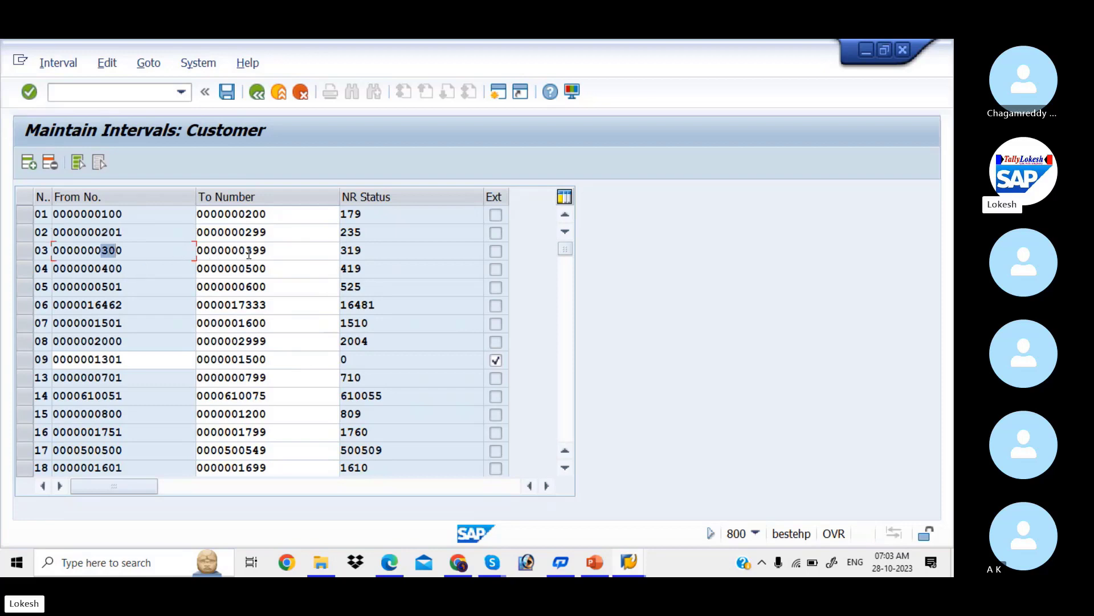
drag(370, 251, 347, 251)
drag(365, 268, 346, 268)
click(366, 285)
drag(366, 285, 352, 285)
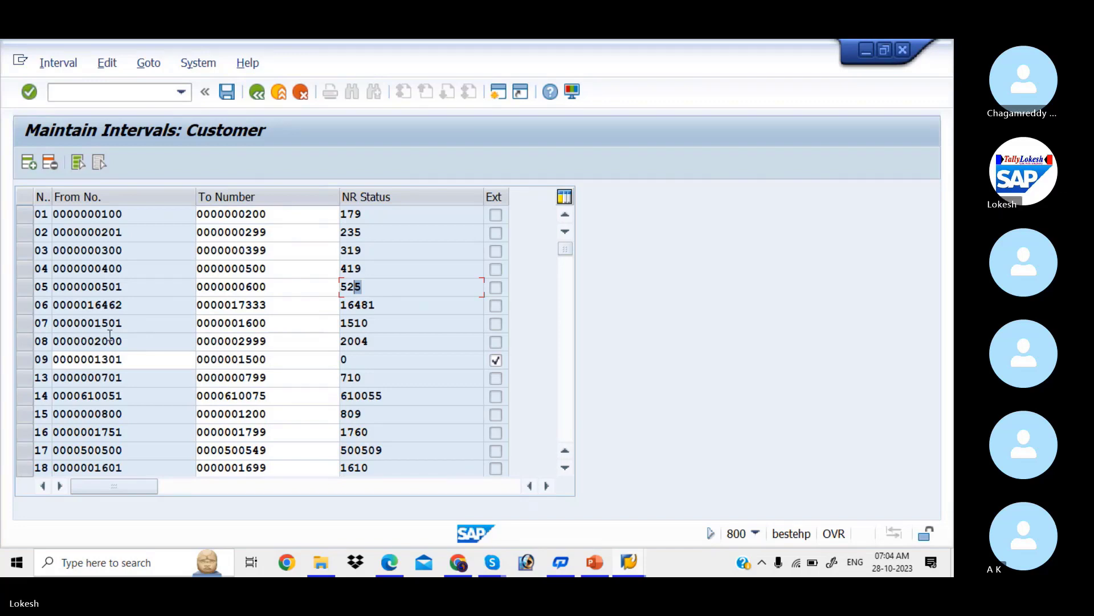
Step: Check the PowerPoint slide for the number range assignment code, return to SAP and open transaction OBAR
key(alt+Tab)
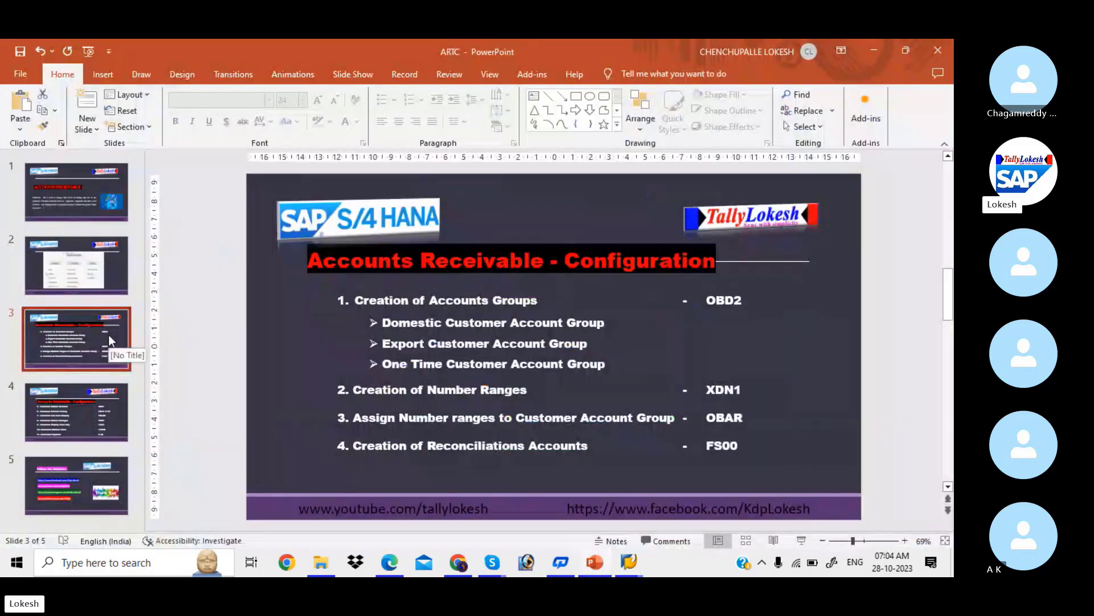
key(alt+Tab)
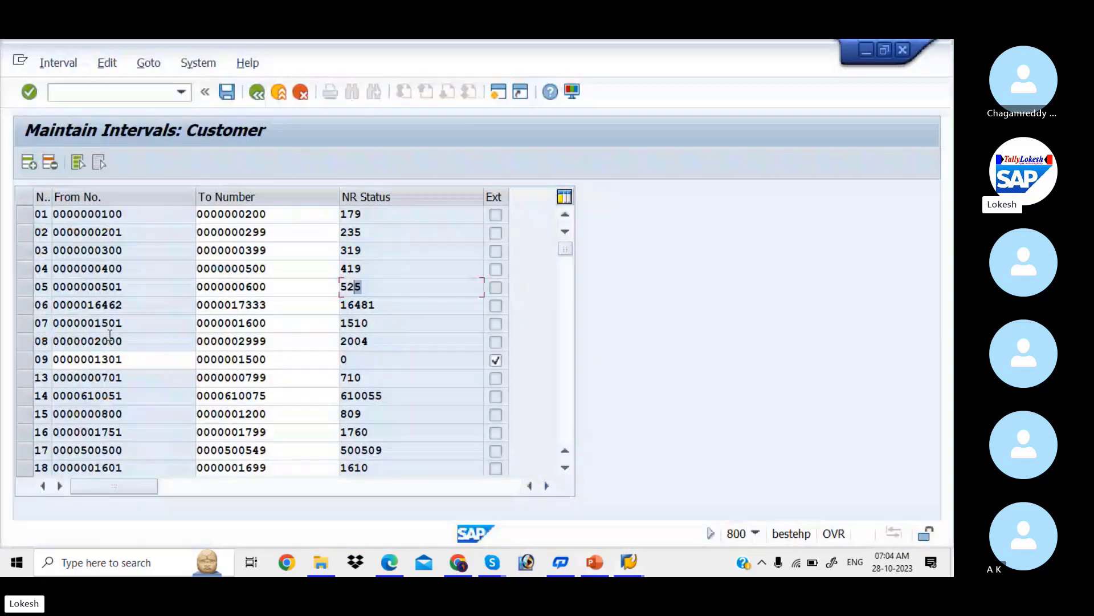
click(119, 90)
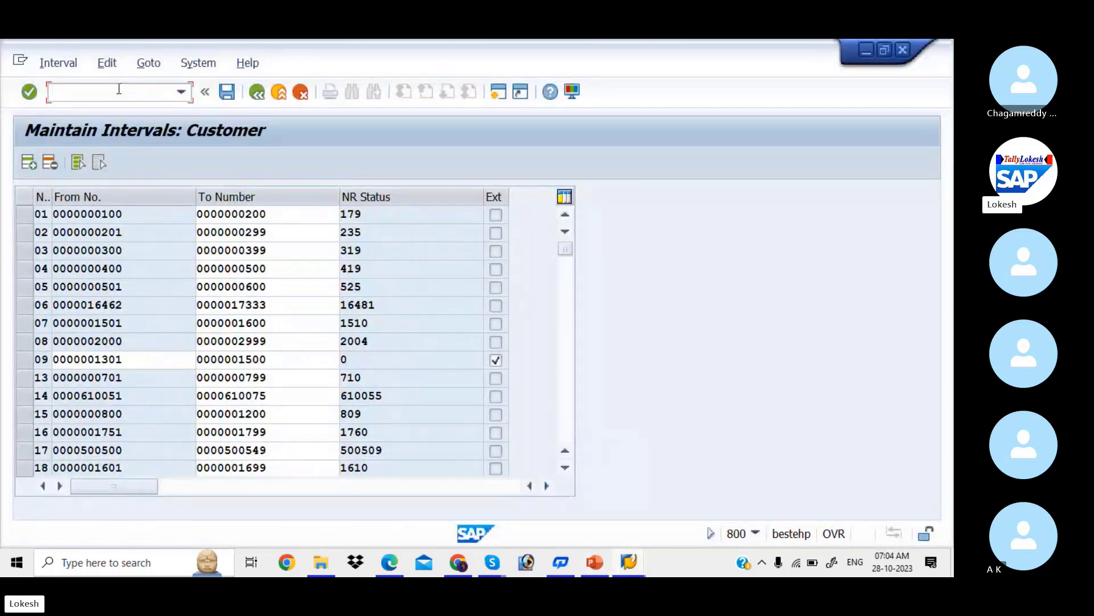
text(/NOBAR)
key(Return)
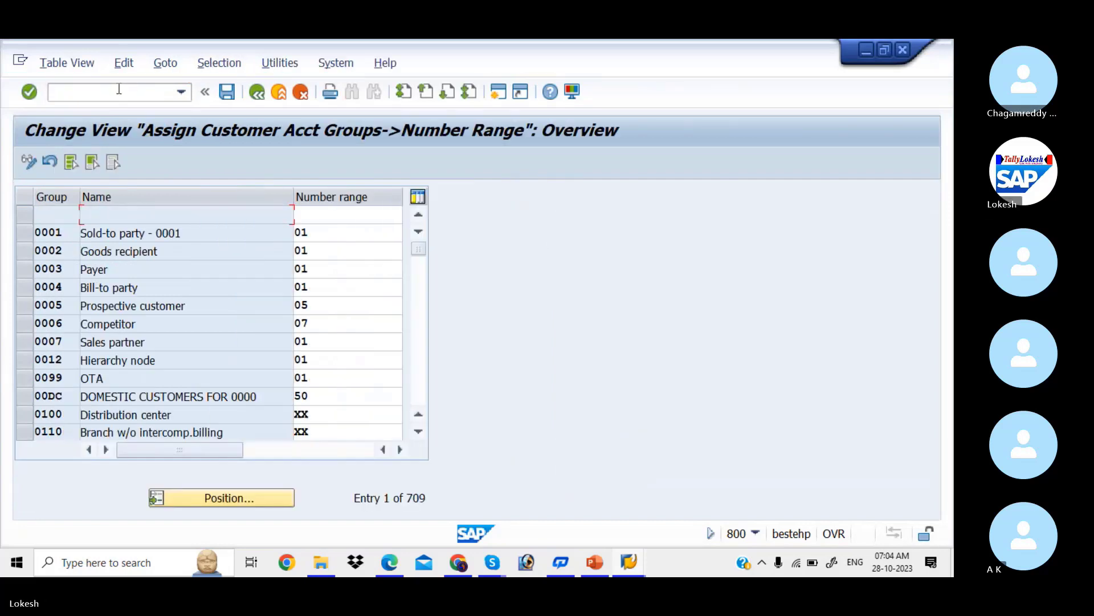
Step: Position the customer account group list at account group SAP4
click(262, 500)
text(S)
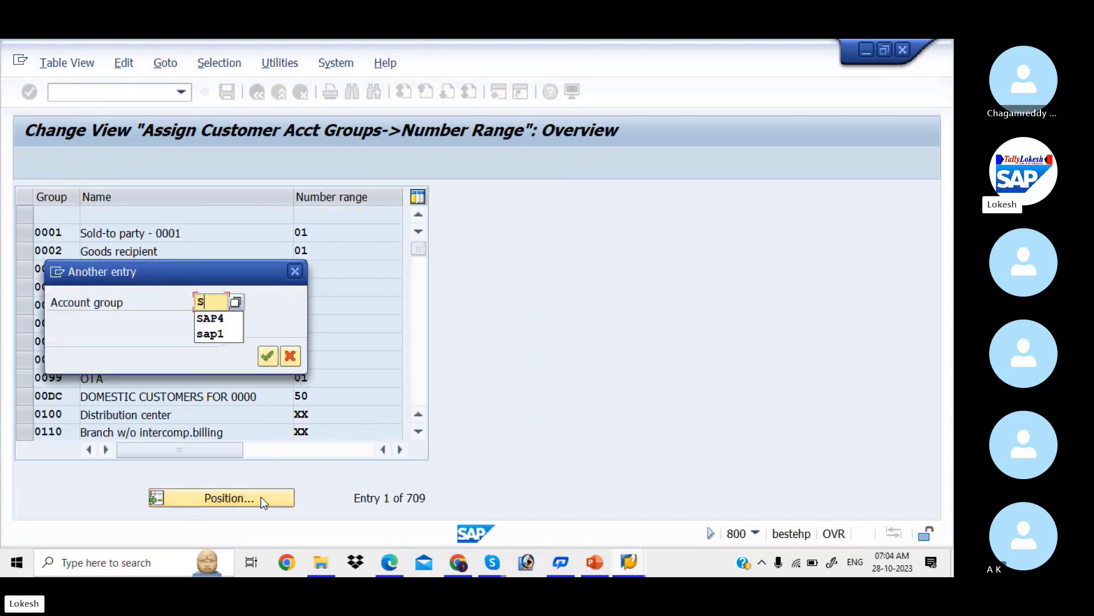
text(AP4)
key(Return)
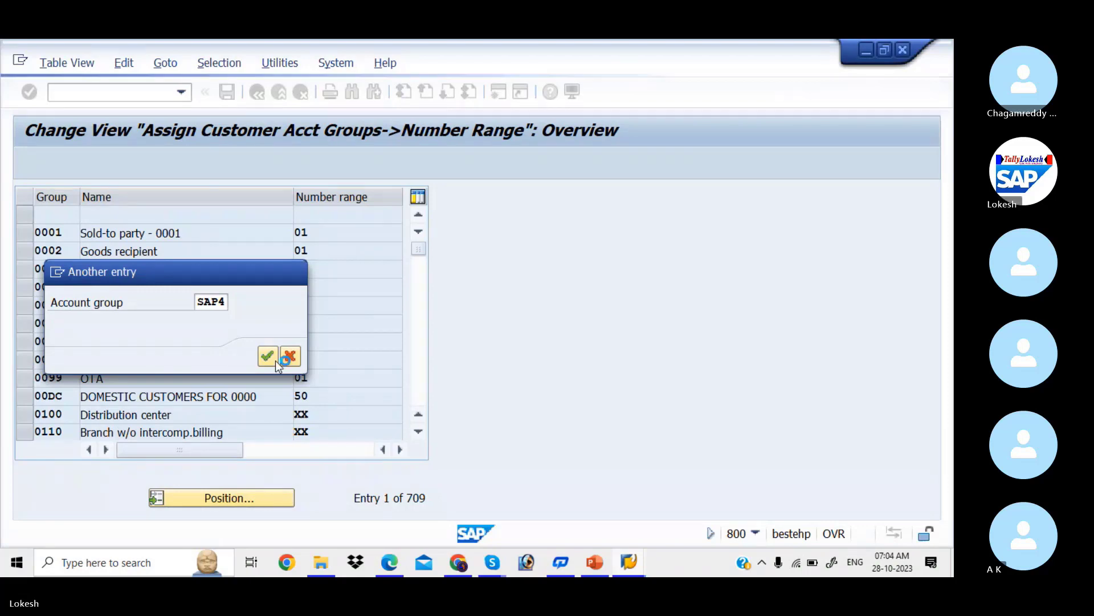
Step: Assign number ranges 07, 08 and 09 to account groups SAP4, SAP5 and SAP6, saving in the "ACCOUNTS RECEIVABLES FOR SAP4" request
click(334, 214)
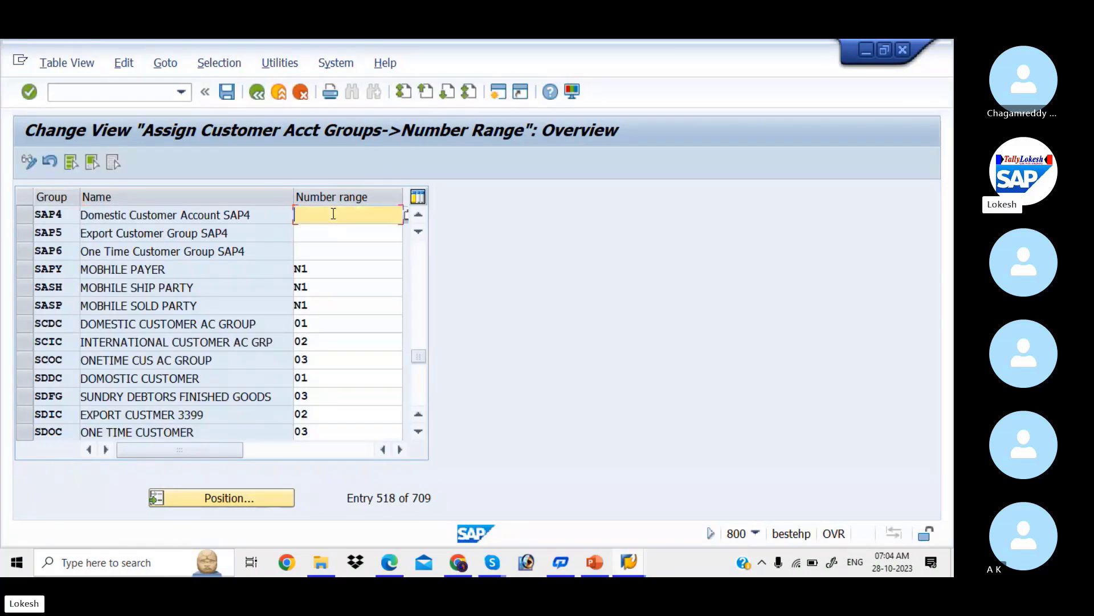
text(07)
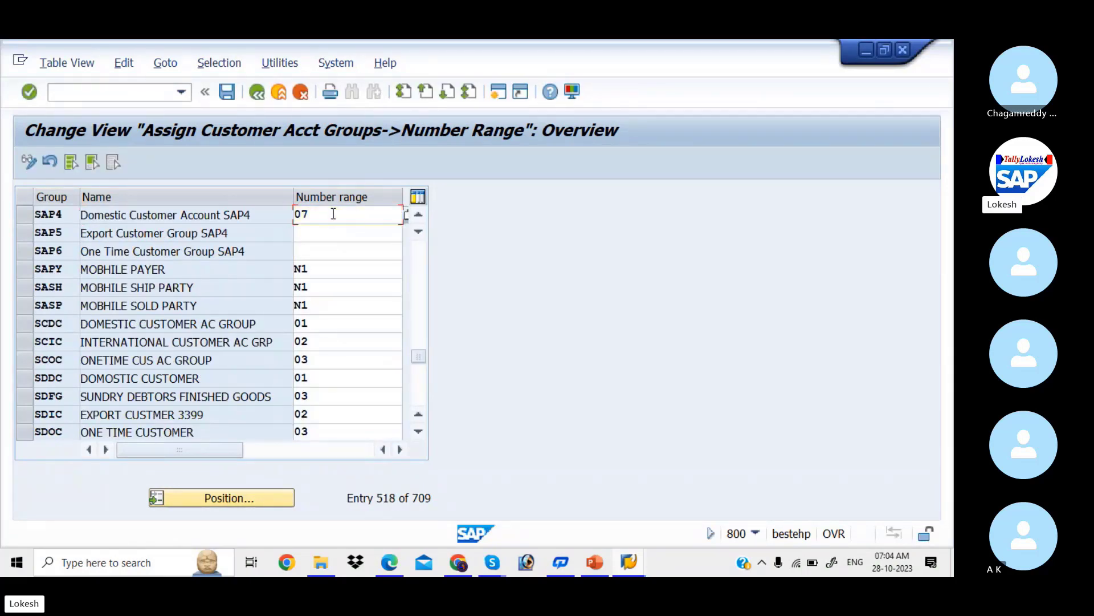
key(Tab)
text(08)
key(Tab)
text(09)
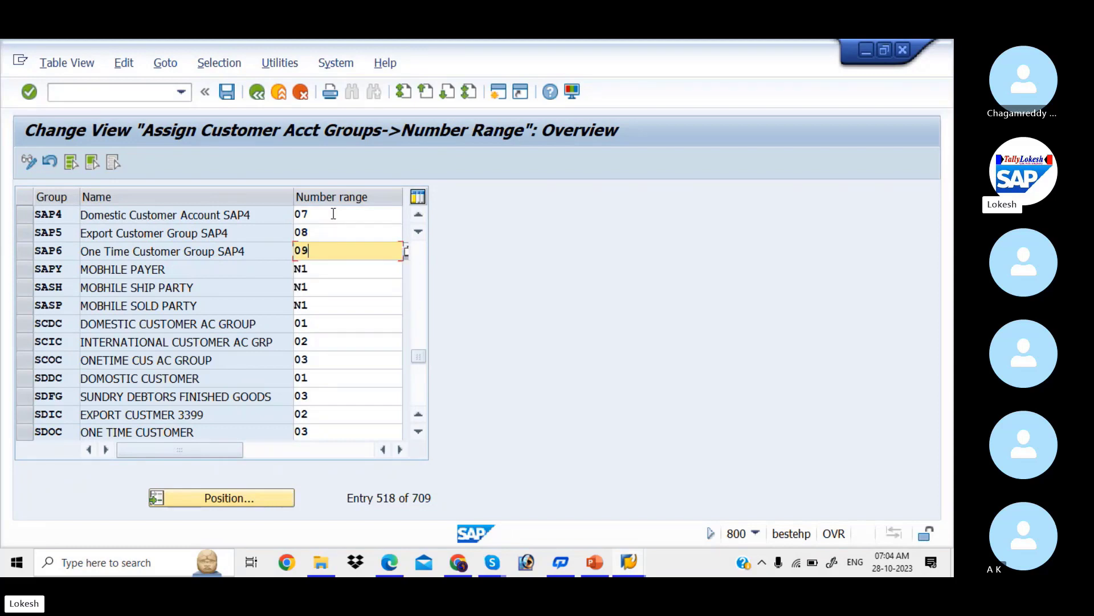
key(Tab)
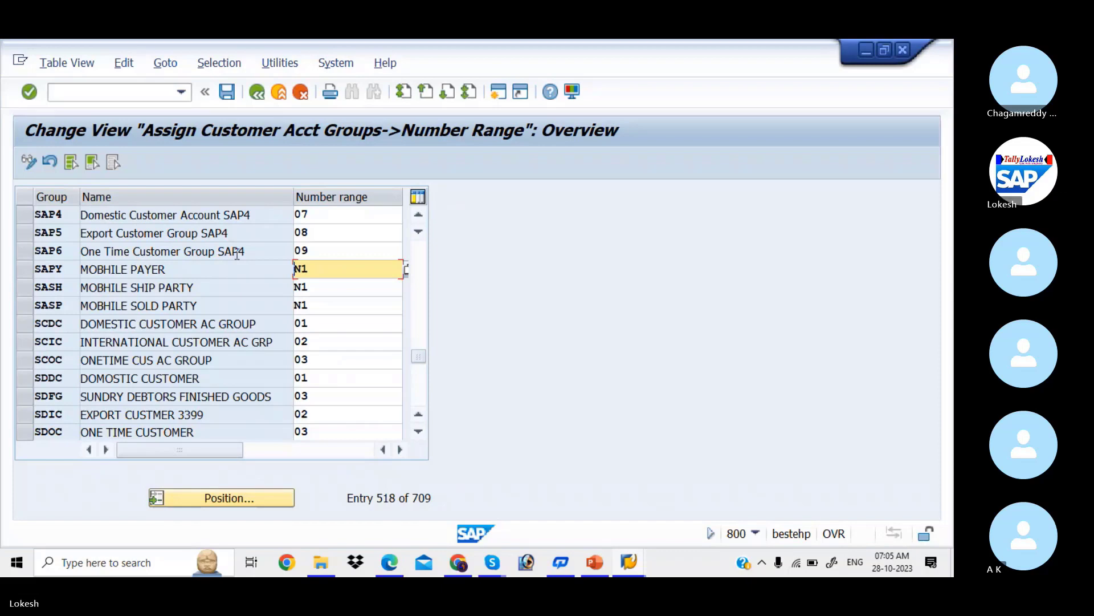
click(228, 92)
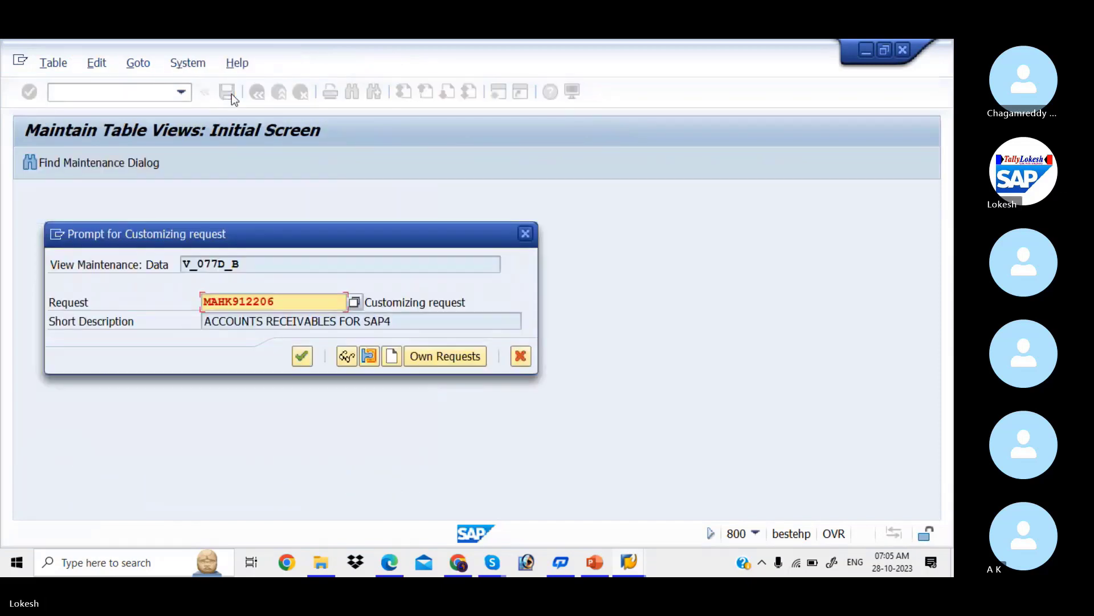
click(302, 355)
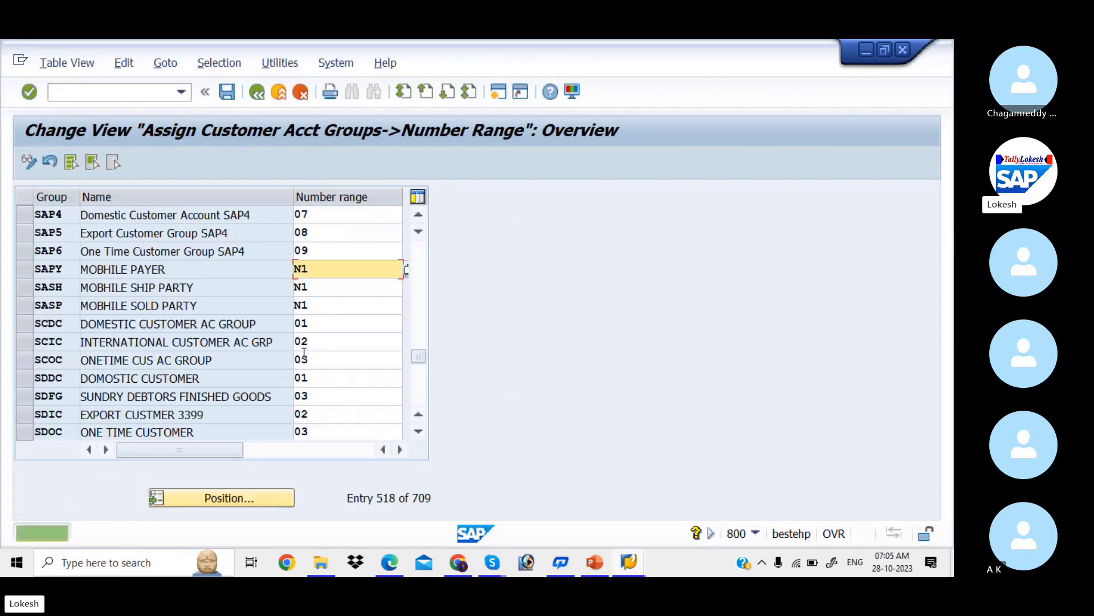
Step: Check the PowerPoint slide for the reconciliation account code, return to SAP and open transaction FS00
key(alt+Tab)
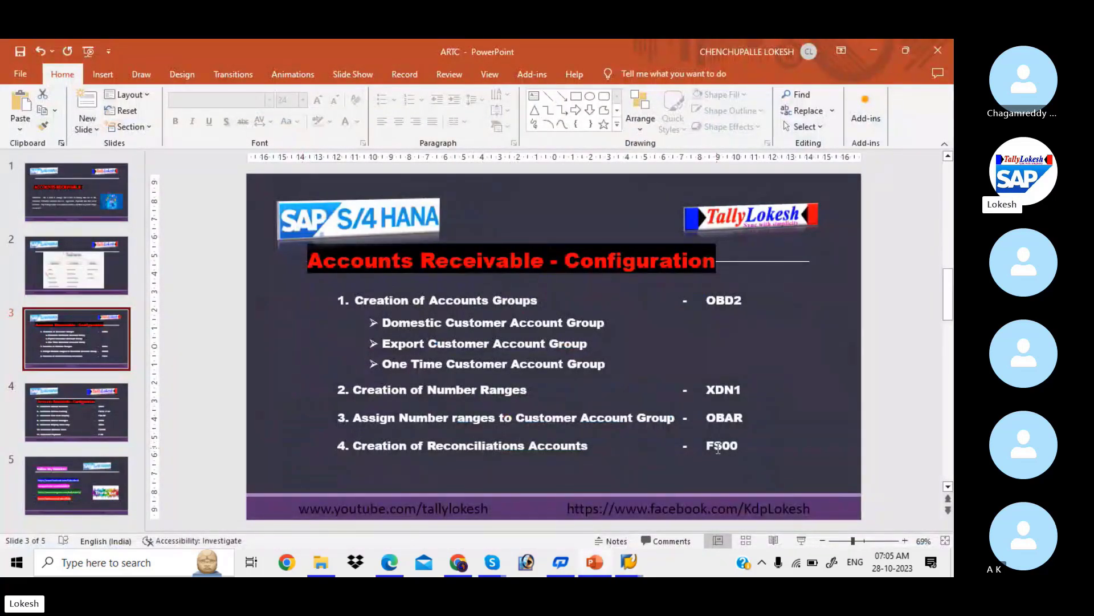
key(alt+Tab)
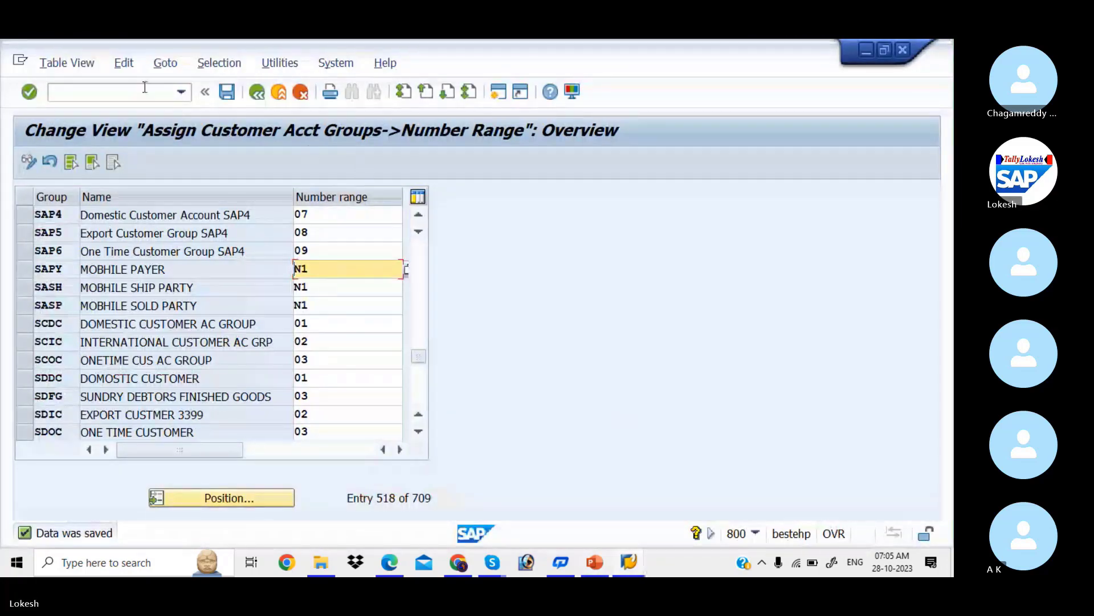
click(145, 87)
text(/N)
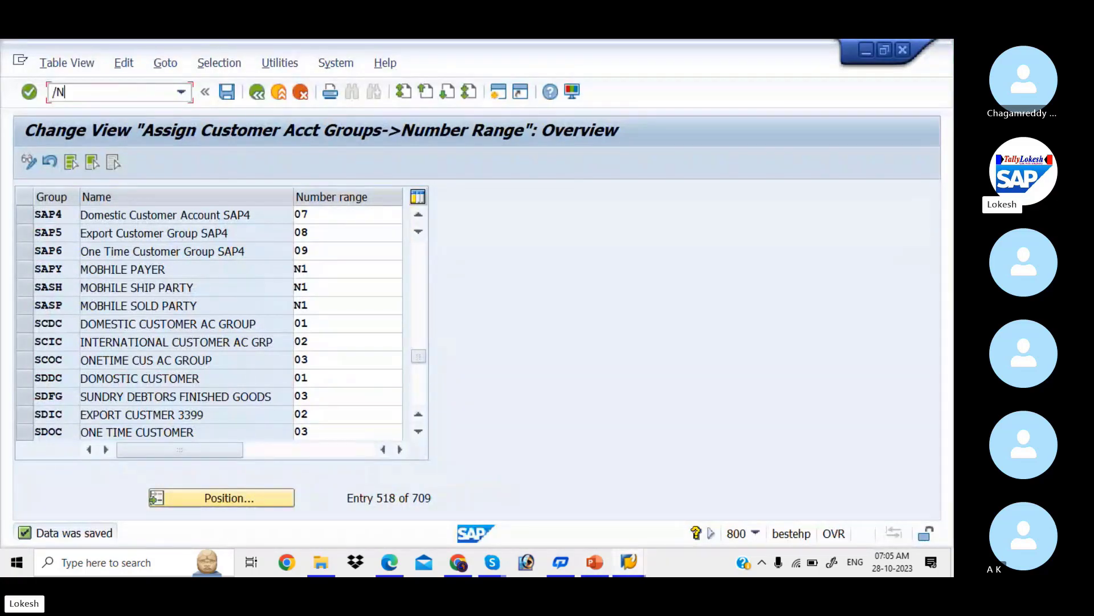
text(XD01)
key(Return)
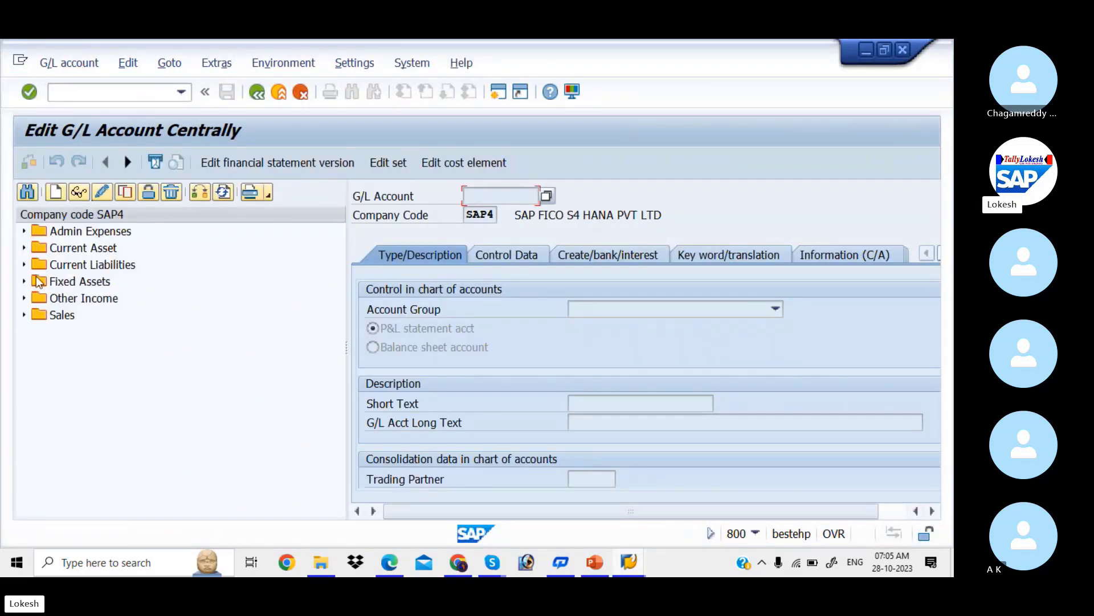
Step: Consult the table of required receivables G/L accounts in the Accounts-Receivable-Configuration PDF in Edge, and return to SAP
key(alt+Tab)
key(Tab)
key(Tab)
key(Tab)
key(Tab)
key(Tab)
key(Tab)
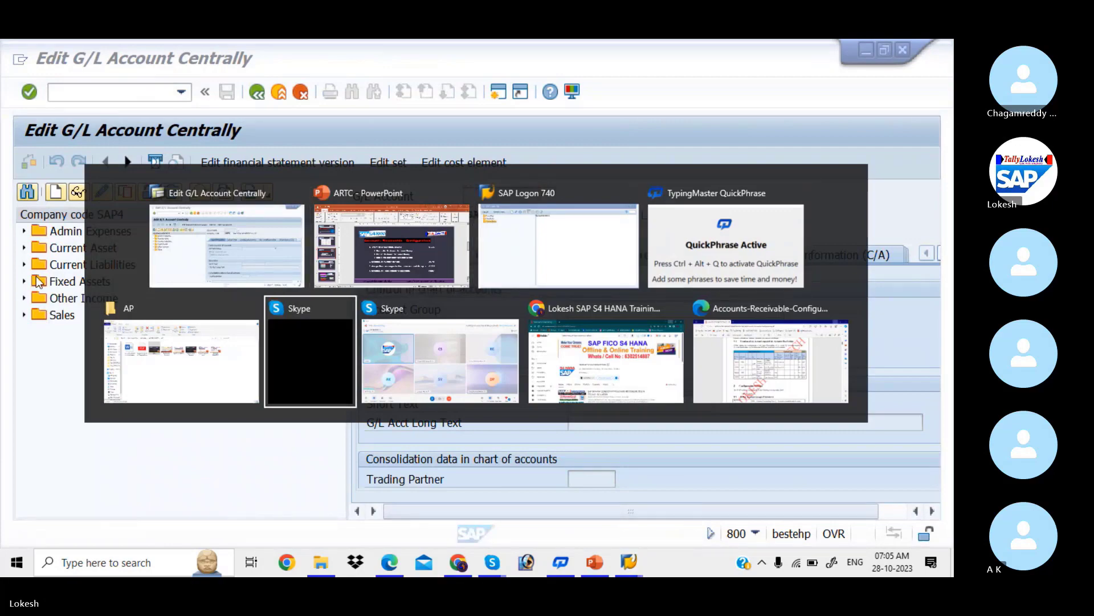
key(Tab)
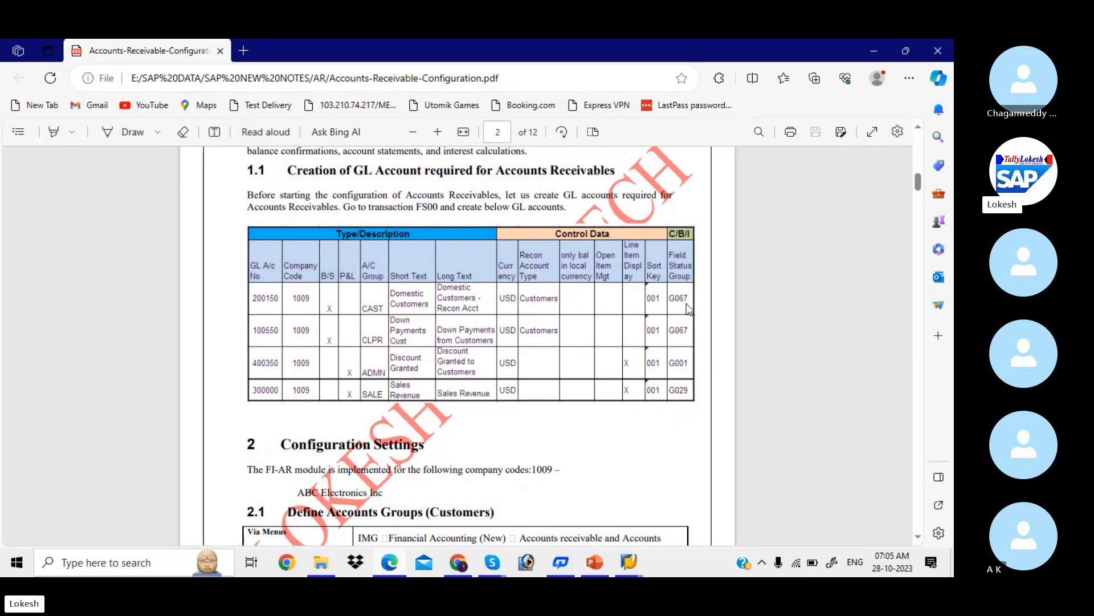
key(alt+Tab)
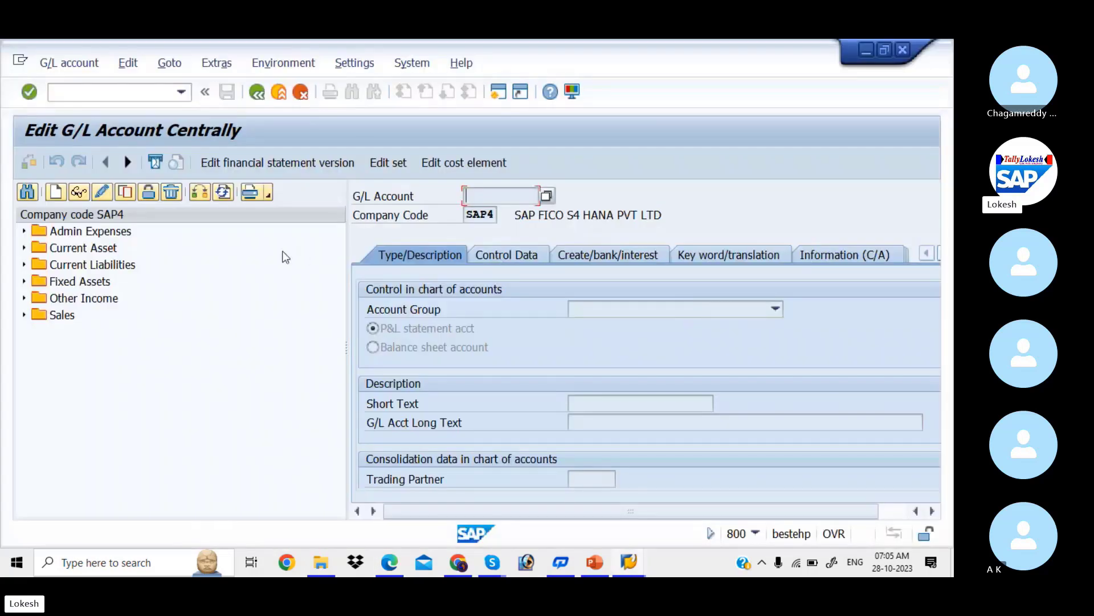
Step: Copy the Current Asset account 200004 Advance to Vendor to new G/L account 200005 in company code SAP4
click(23, 249)
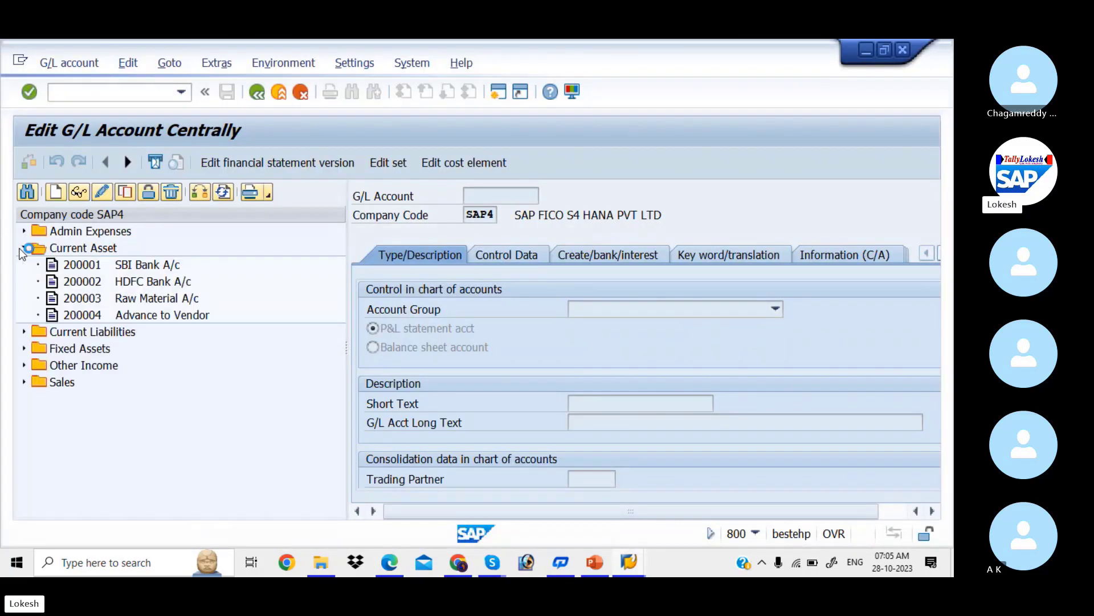
click(83, 316)
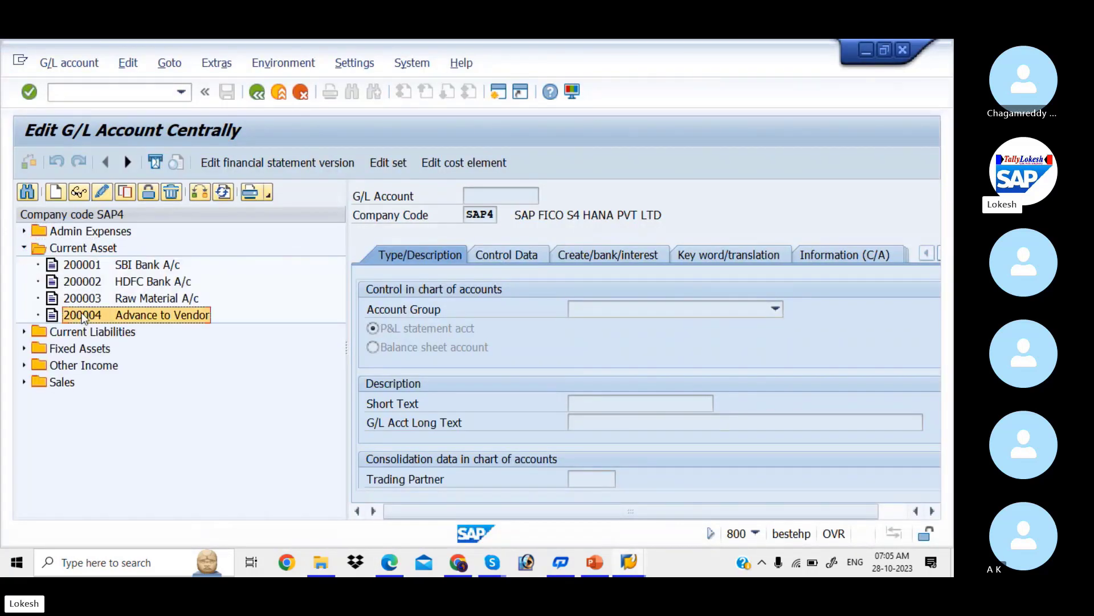
right_click(83, 314)
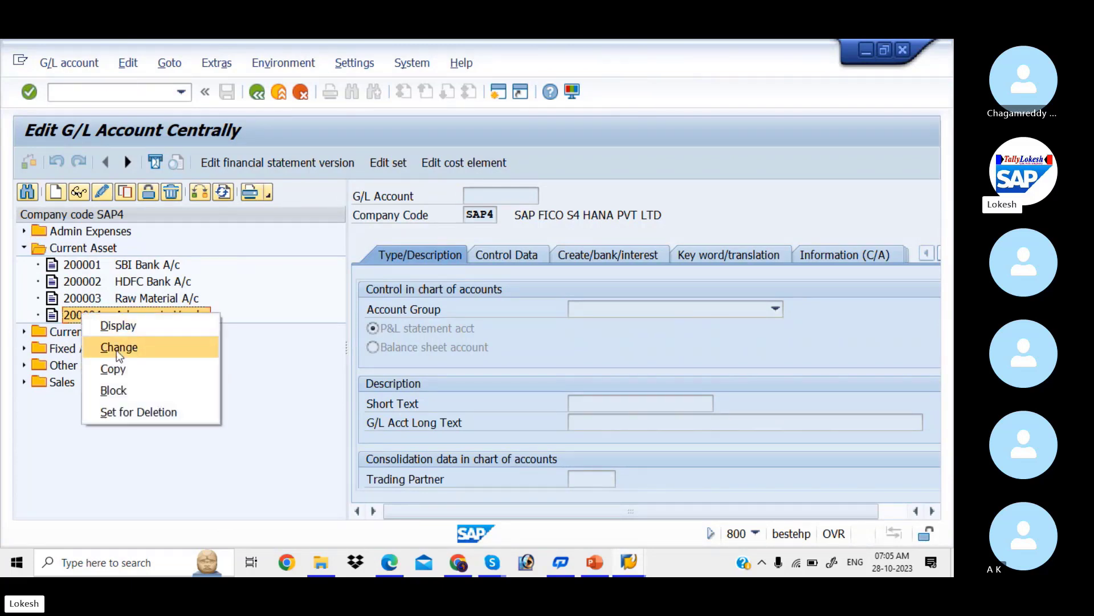
click(138, 389)
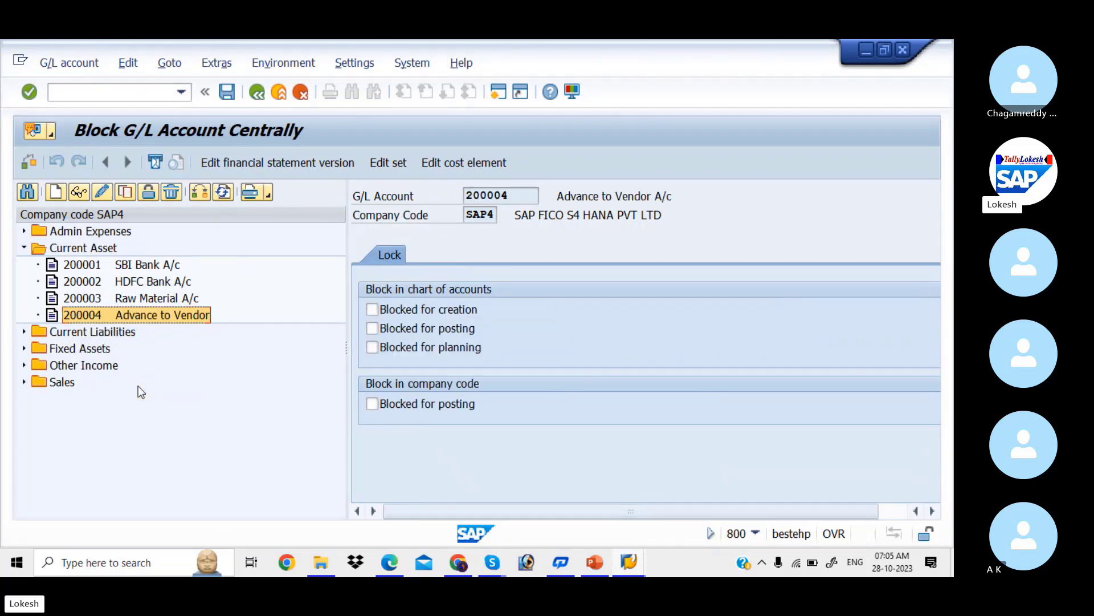
right_click(104, 317)
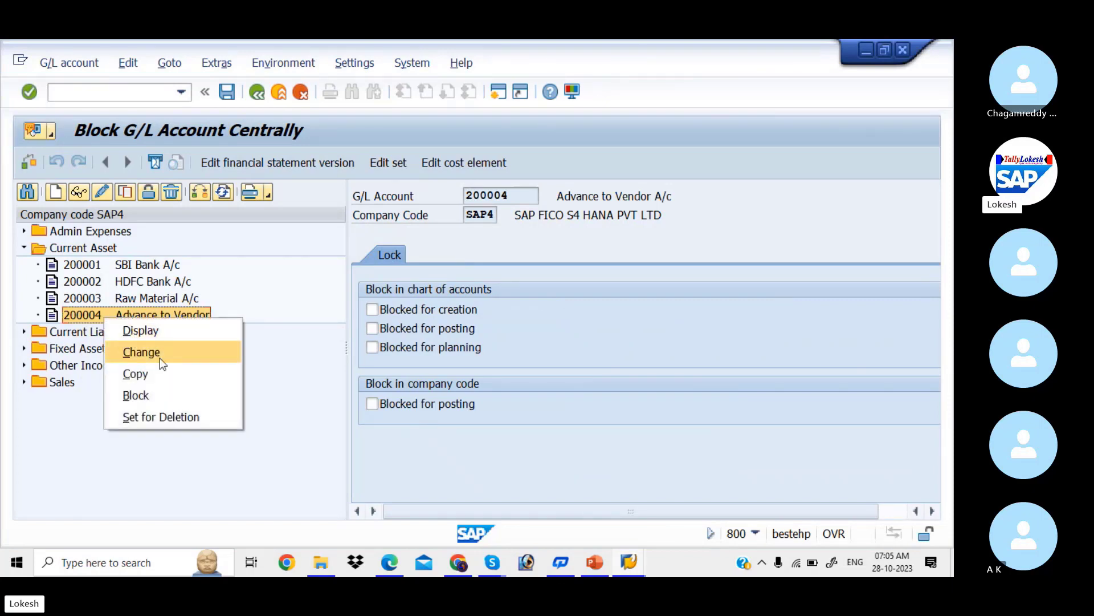
click(171, 373)
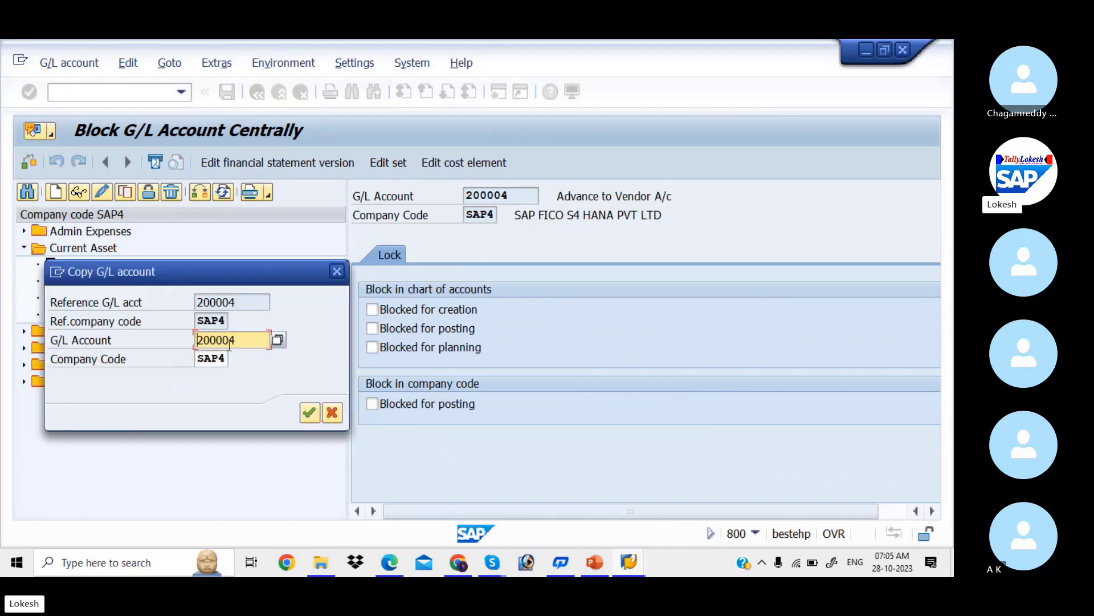
click(240, 342)
key(BackSpace)
text(5)
key(Return)
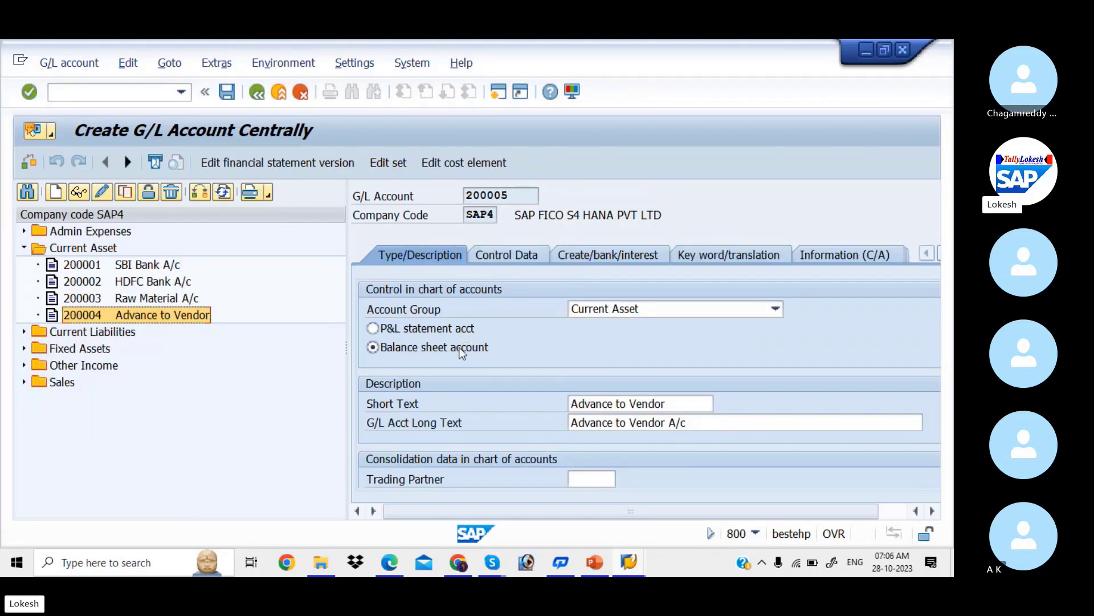
Step: Replace the short text of G/L account 200005 with "Demostic Customer"
click(673, 408)
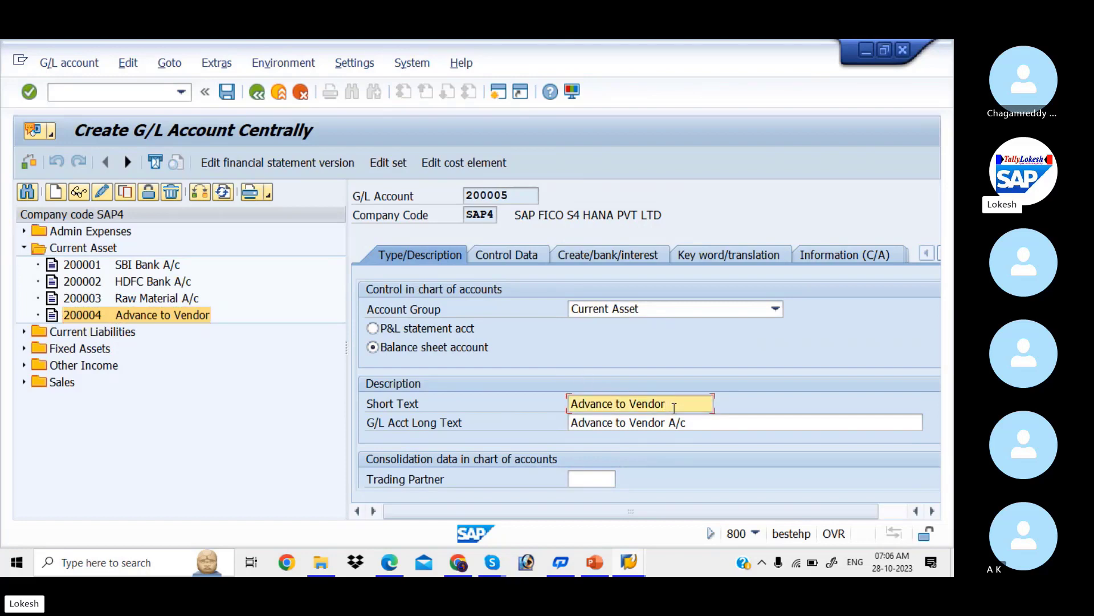
key(BackSpace)
key(BackSpace)
key(BackSpace)
key(BackSpace)
key(BackSpace)
key(BackSpace)
key(BackSpace)
key(BackSpace)
key(BackSpace)
key(BackSpace)
key(BackSpace)
key(BackSpace)
key(BackSpace)
key(BackSpace)
key(BackSpace)
key(BackSpace)
key(BackSpace)
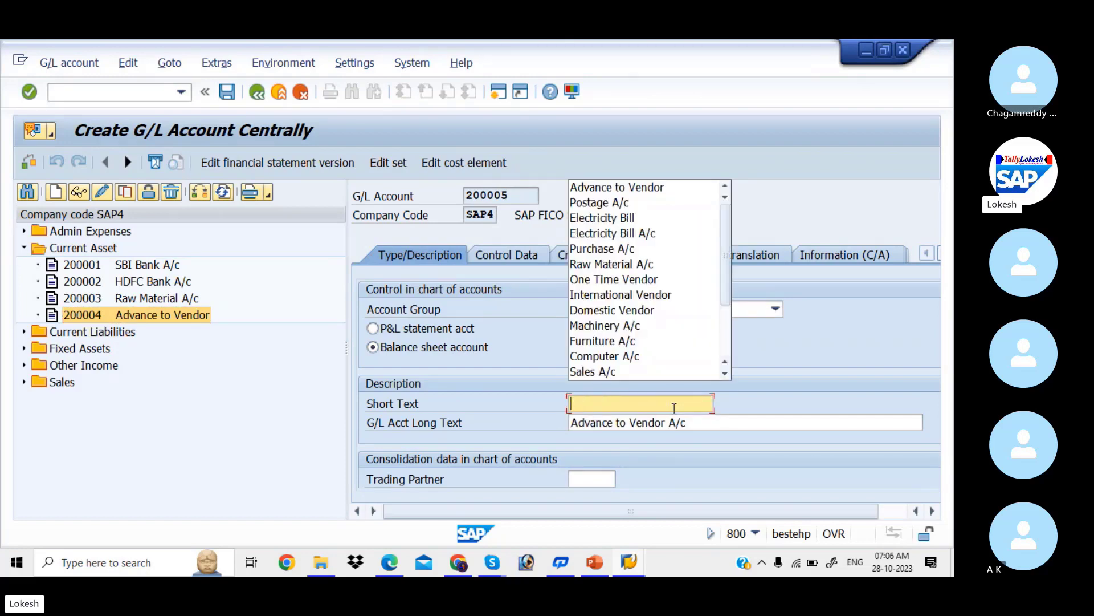
text(DE)
key(BackSpace)
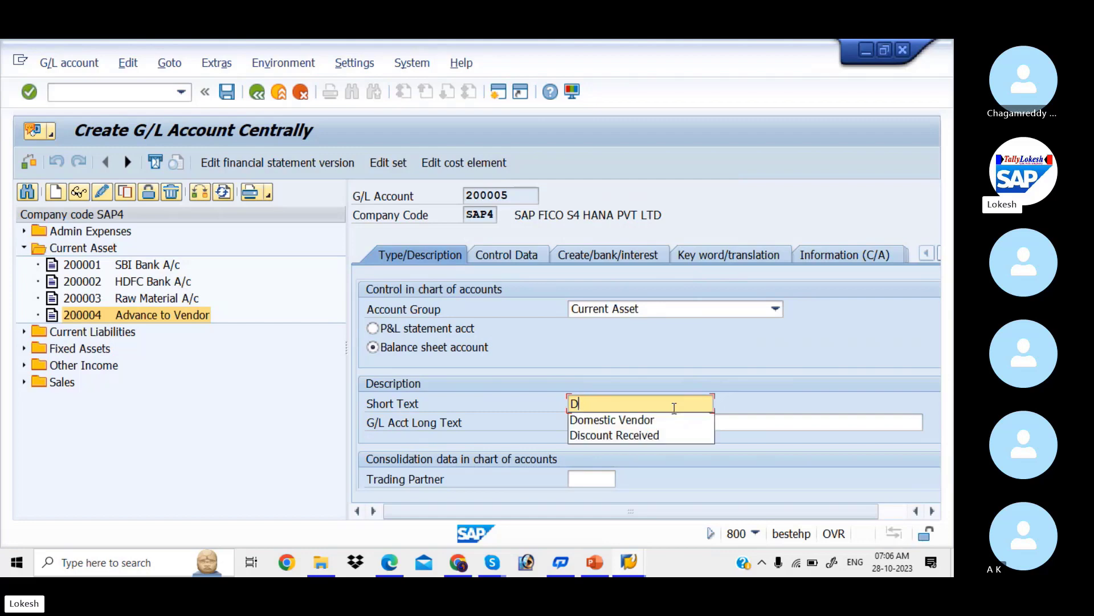
text(em)
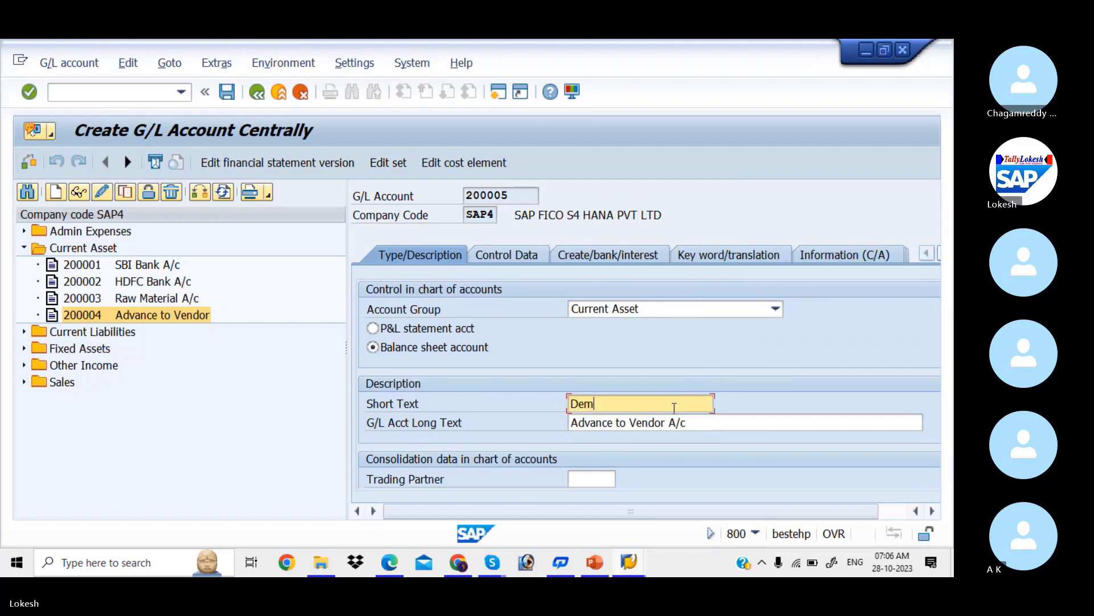
text(ostic Customer)
Step: Reuse the short text to set the G/L account long text to "Demostic Customer A/c"
drag(674, 409, 564, 411)
key(ctrl+c)
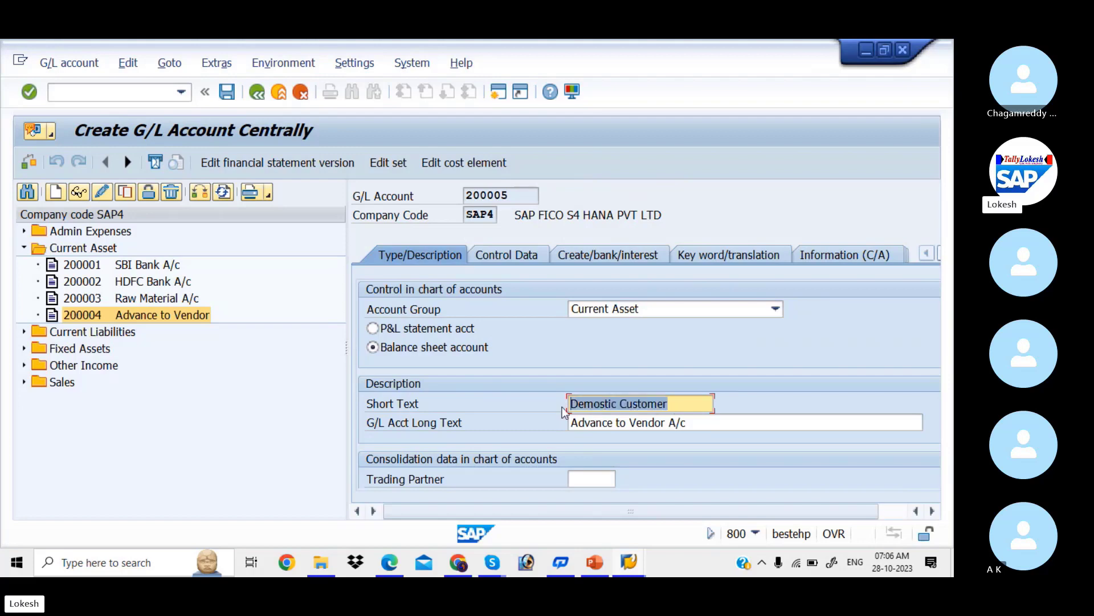
drag(693, 422, 558, 421)
key(ctrl+v)
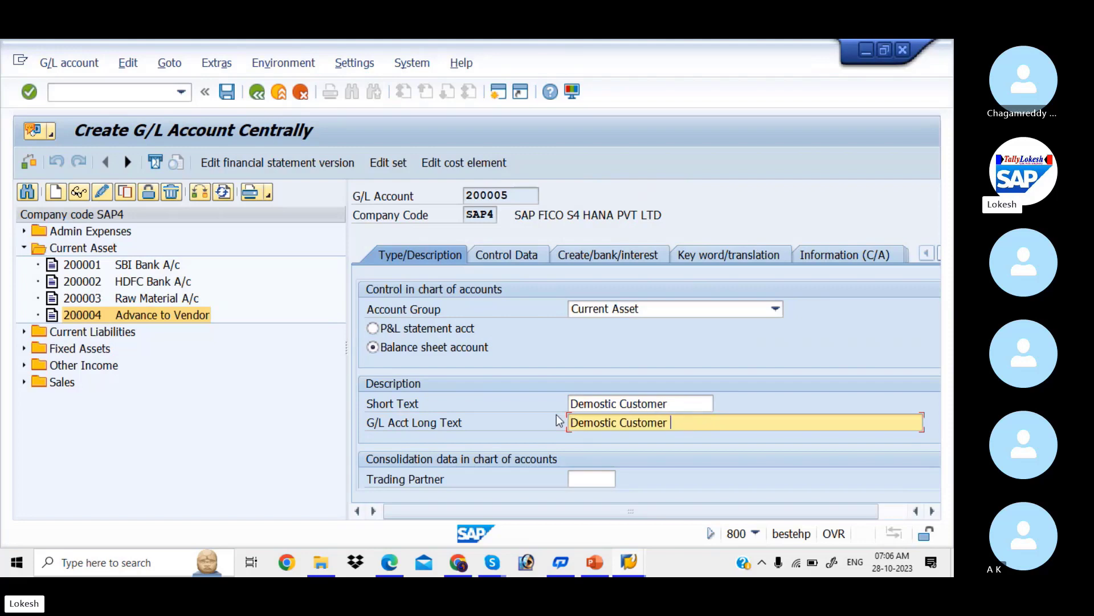
text(A/c)
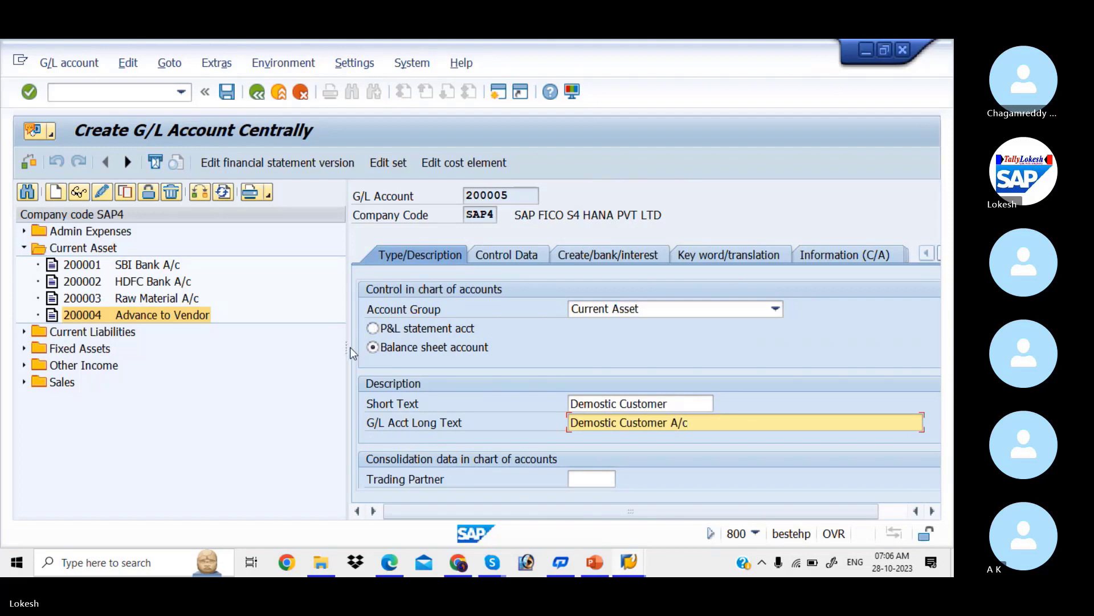
Step: Widen the account detail area and set the reconciliation account type of G/L account 200005 to Customers
drag(347, 348, 297, 348)
click(453, 256)
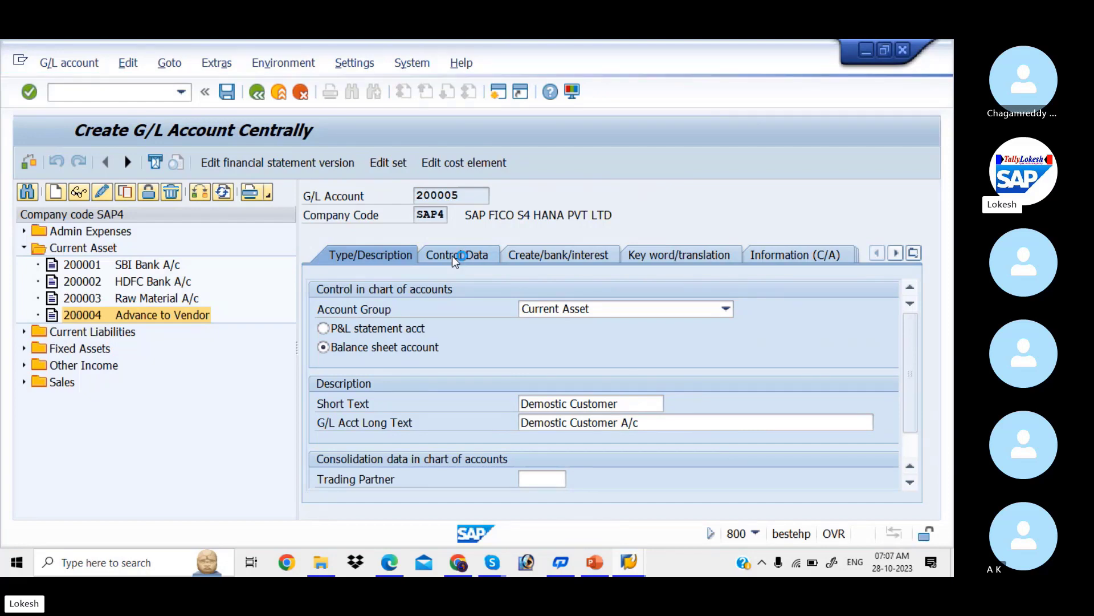
click(454, 255)
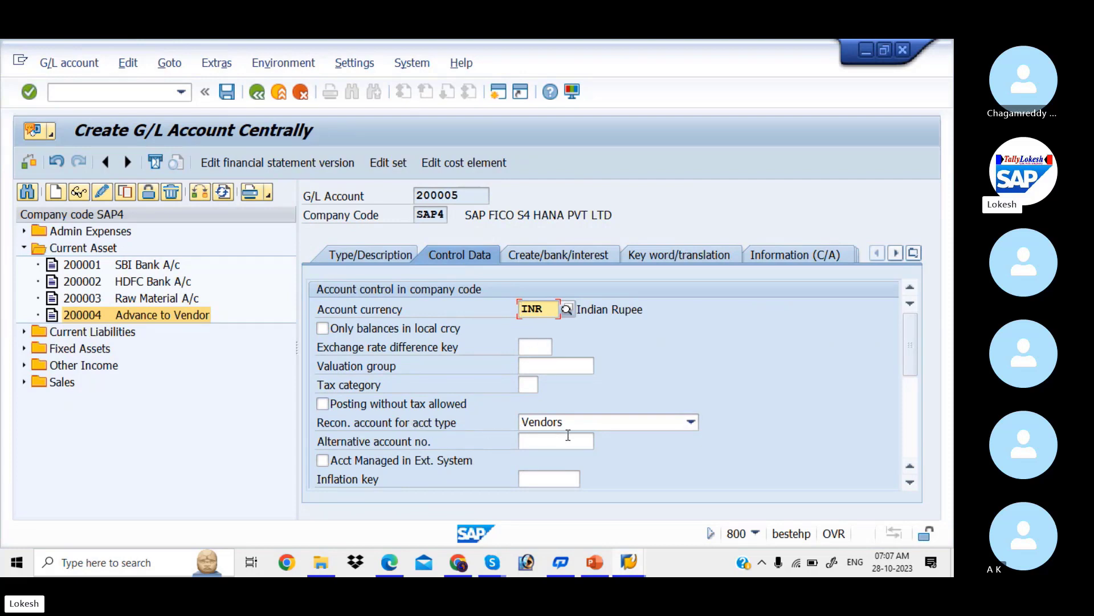
click(659, 426)
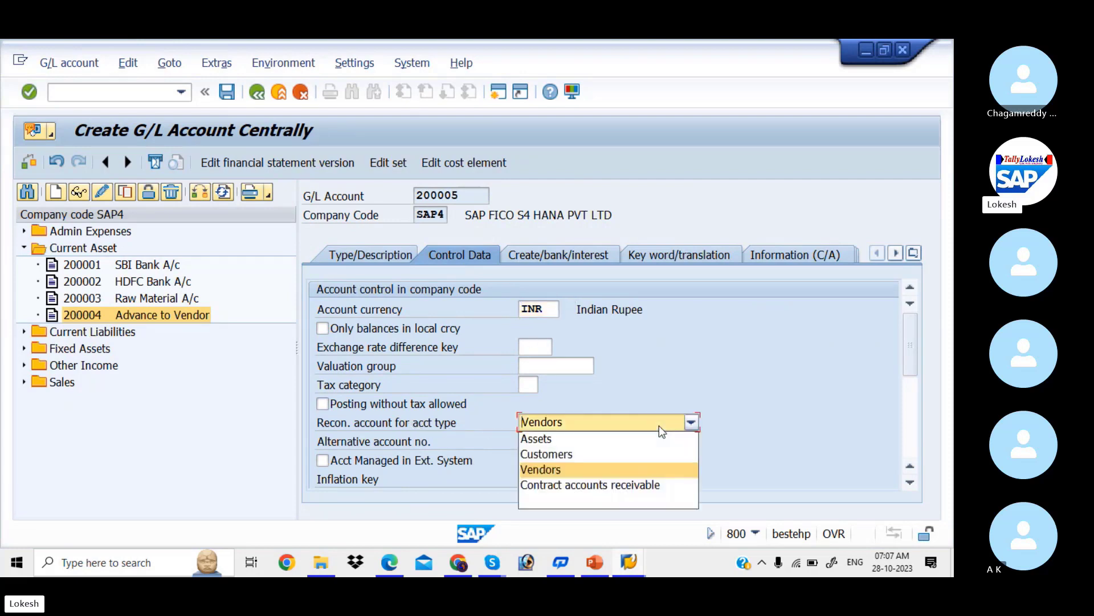
click(605, 457)
Step: Check the account's sort key and field status group against the PDF table, and save G/L account 200005
drag(905, 360, 915, 449)
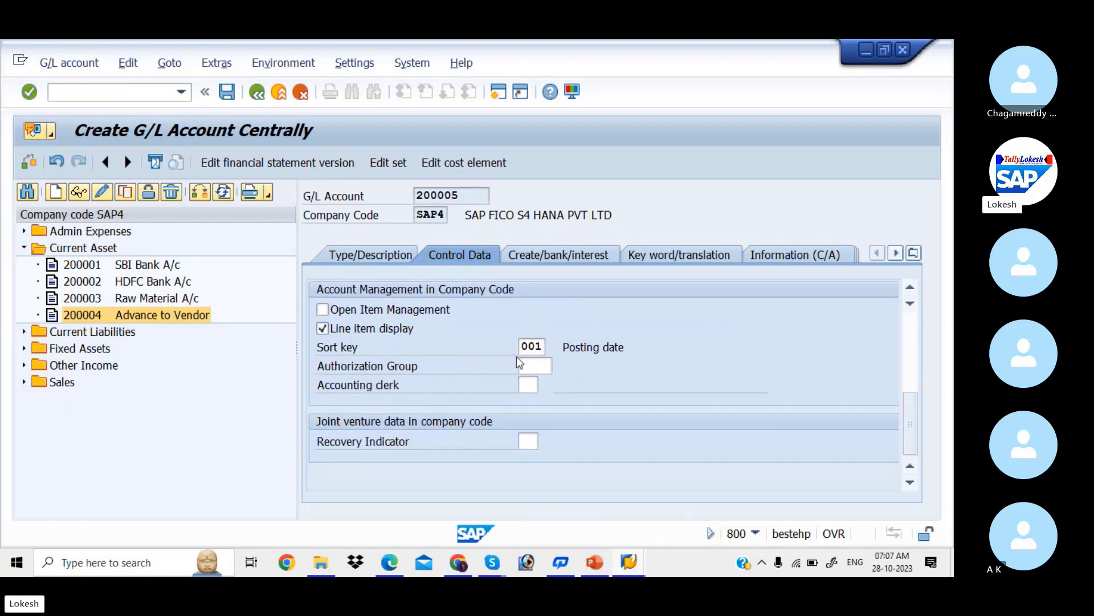
click(558, 252)
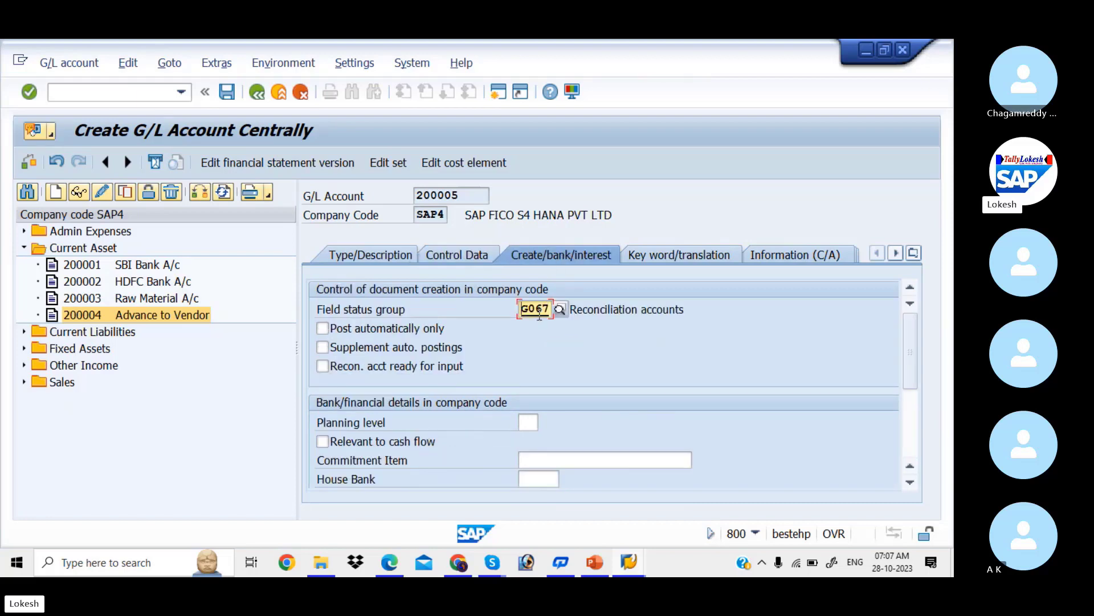
click(392, 567)
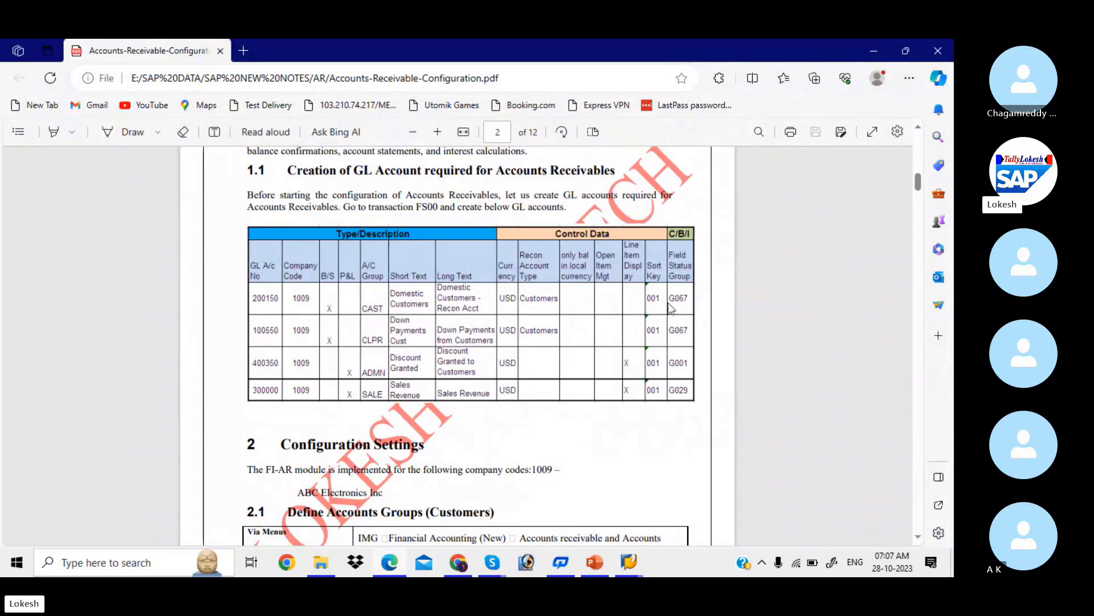
click(630, 564)
click(693, 487)
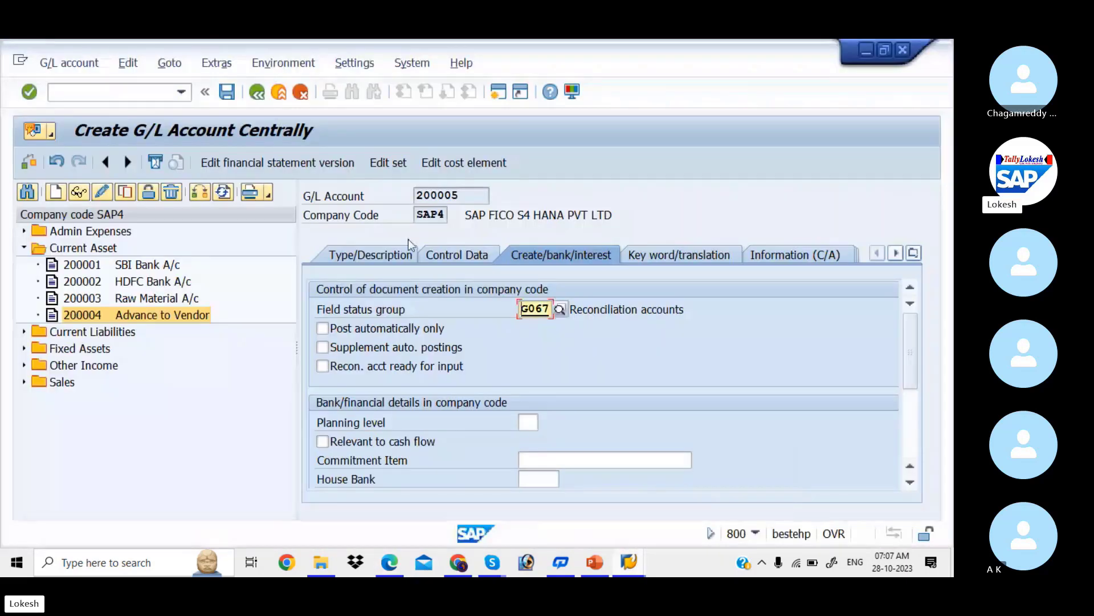
click(228, 93)
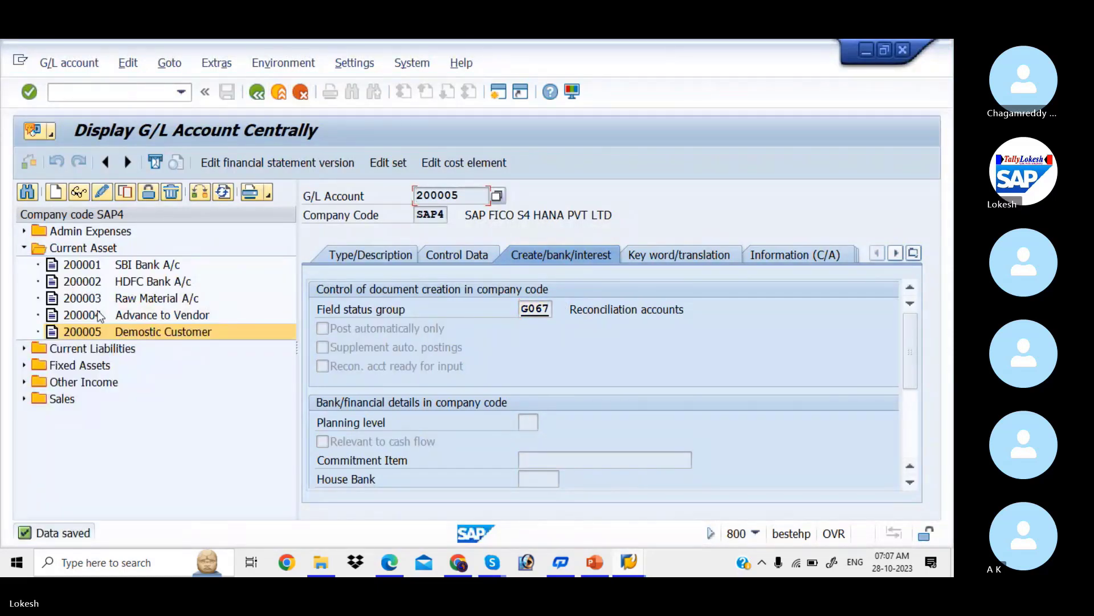
Step: Copy G/L account 200005 Demostic Customer to new account 200006 in company code SAP4
click(107, 328)
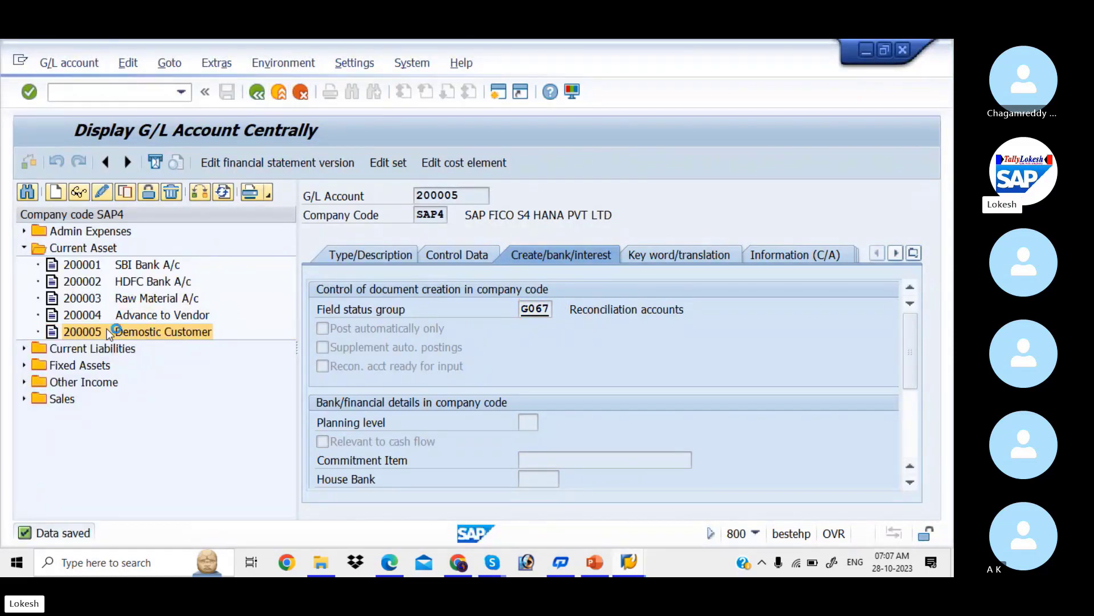
right_click(107, 328)
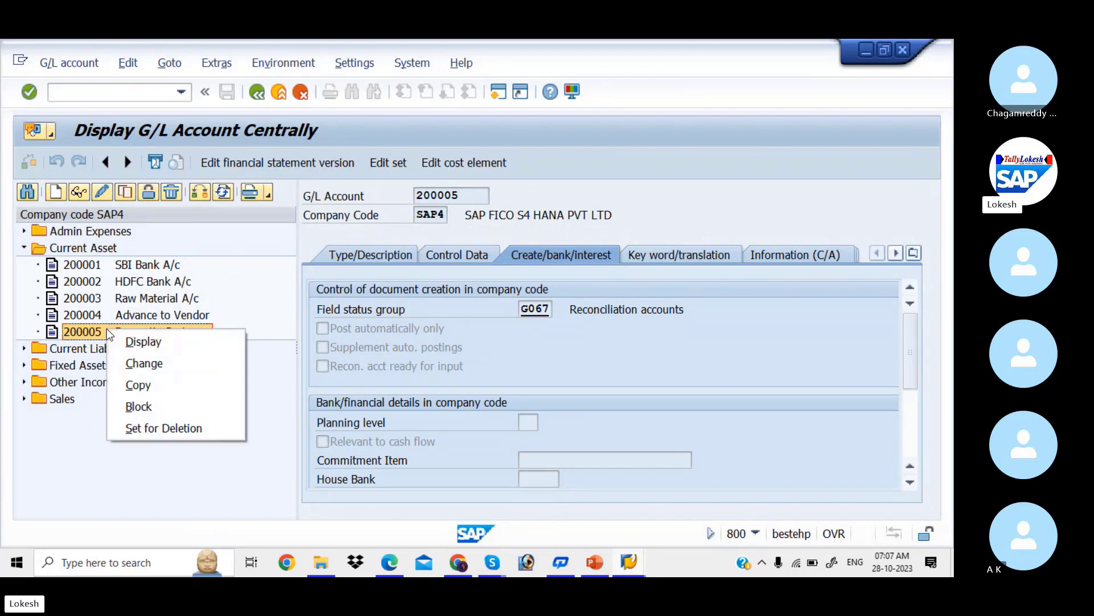
click(163, 384)
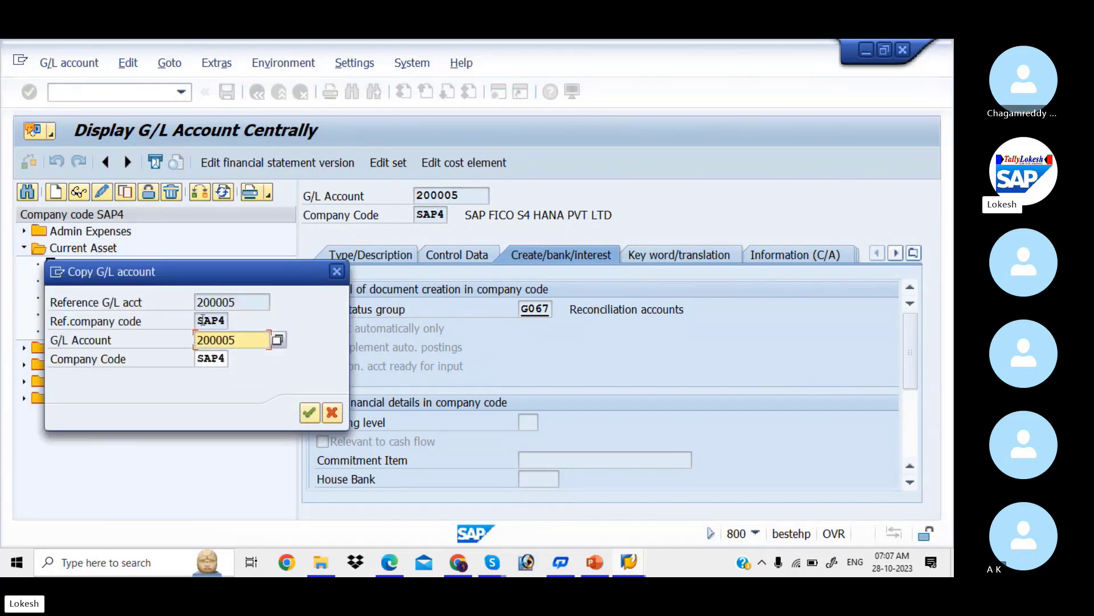
click(243, 341)
key(BackSpace)
text(6)
key(Return)
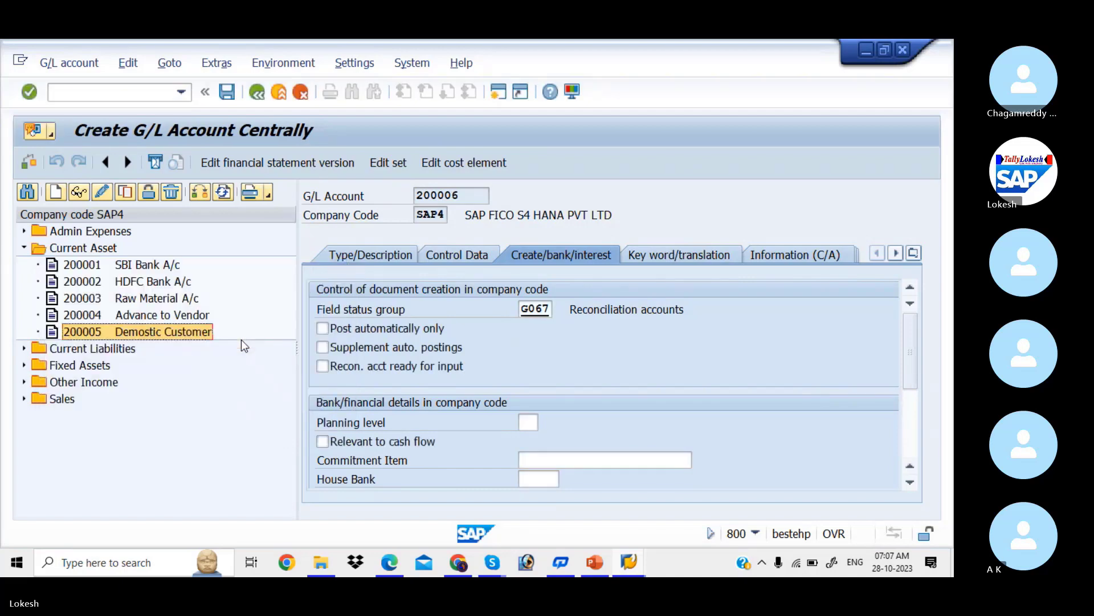
Step: Change the short text of new G/L account 200006 to "Export Customer" in its description data
click(359, 251)
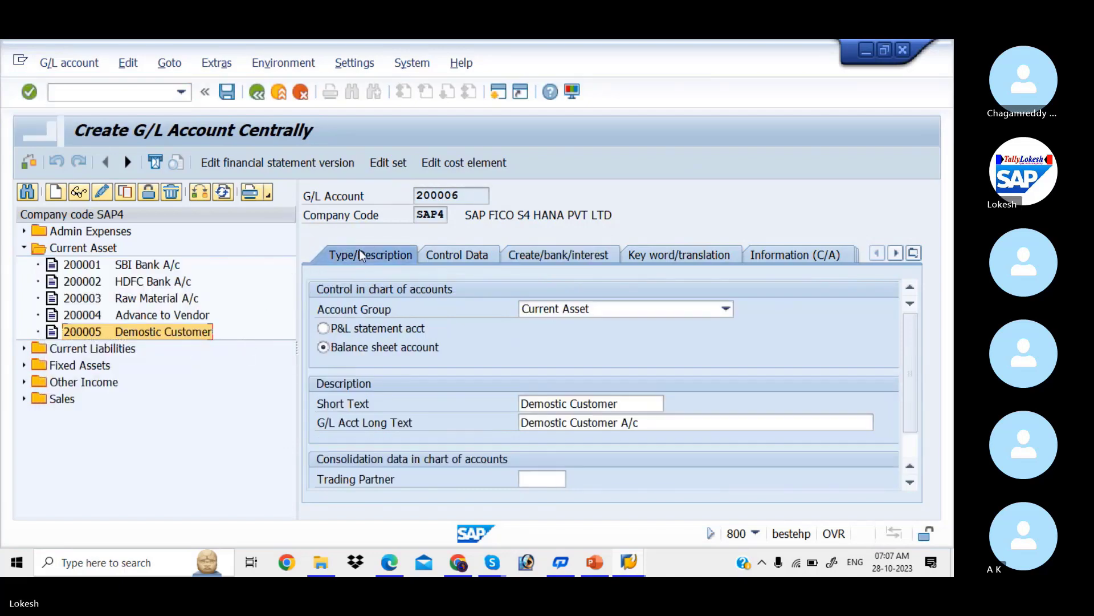
click(626, 403)
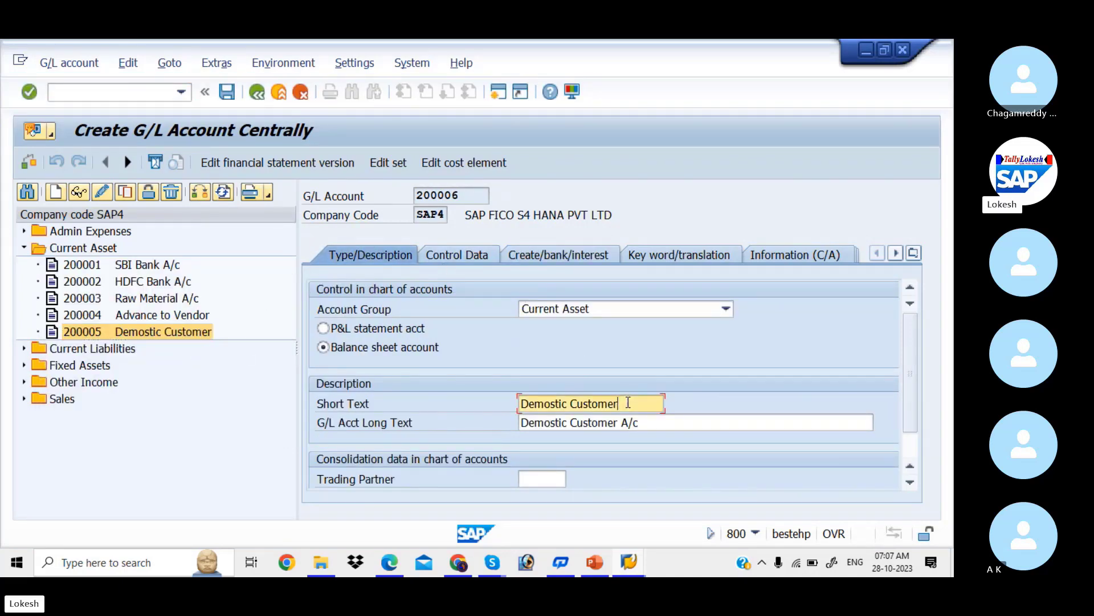
key(ctrl+a)
text(e)
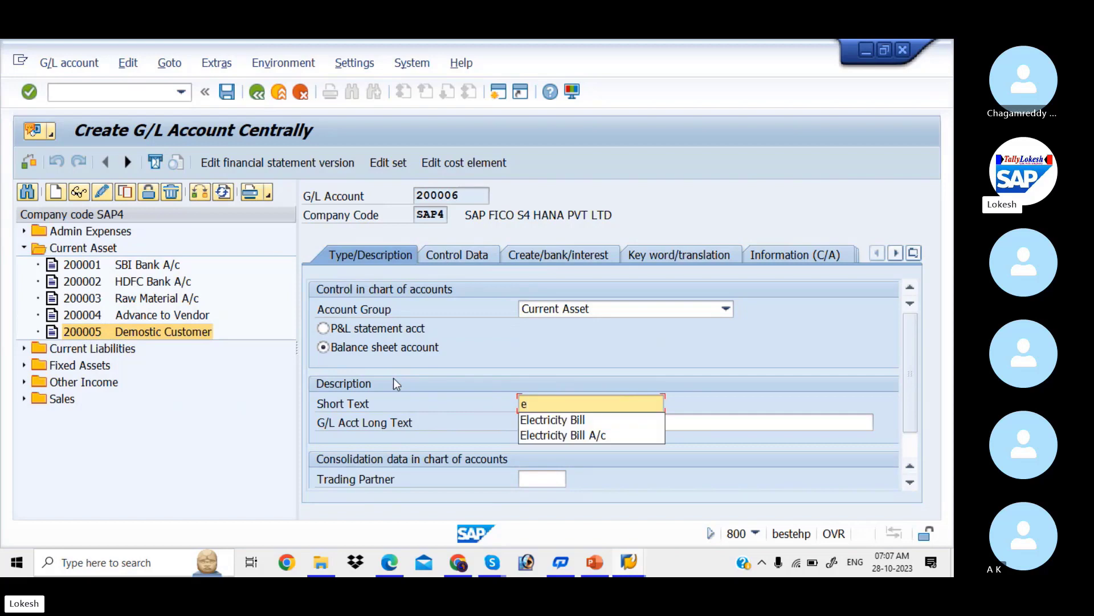
key(BackSpace)
text(E)
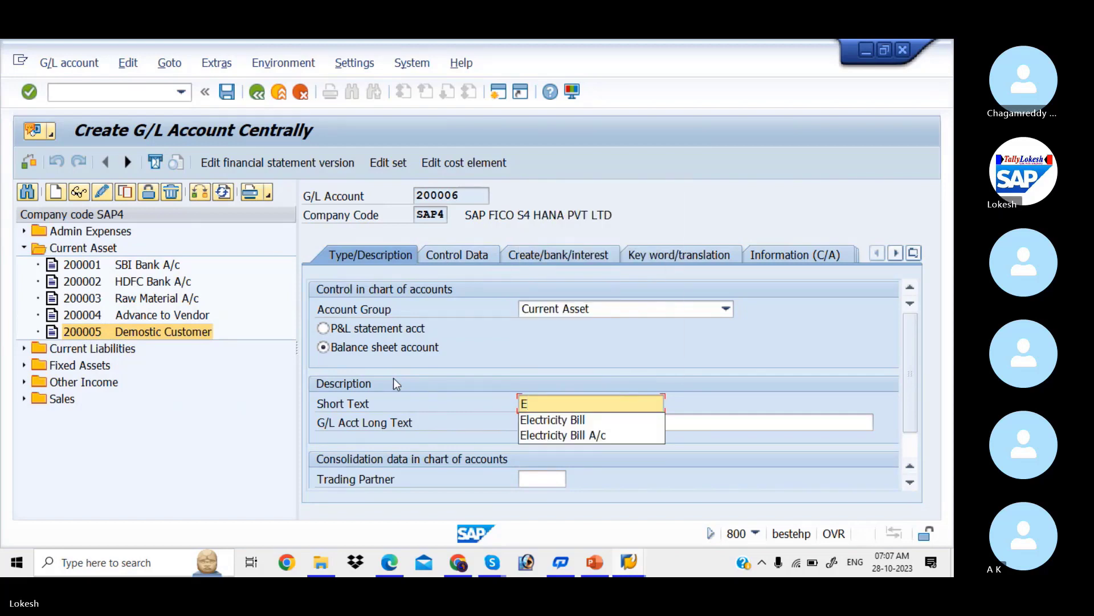
text(xpo)
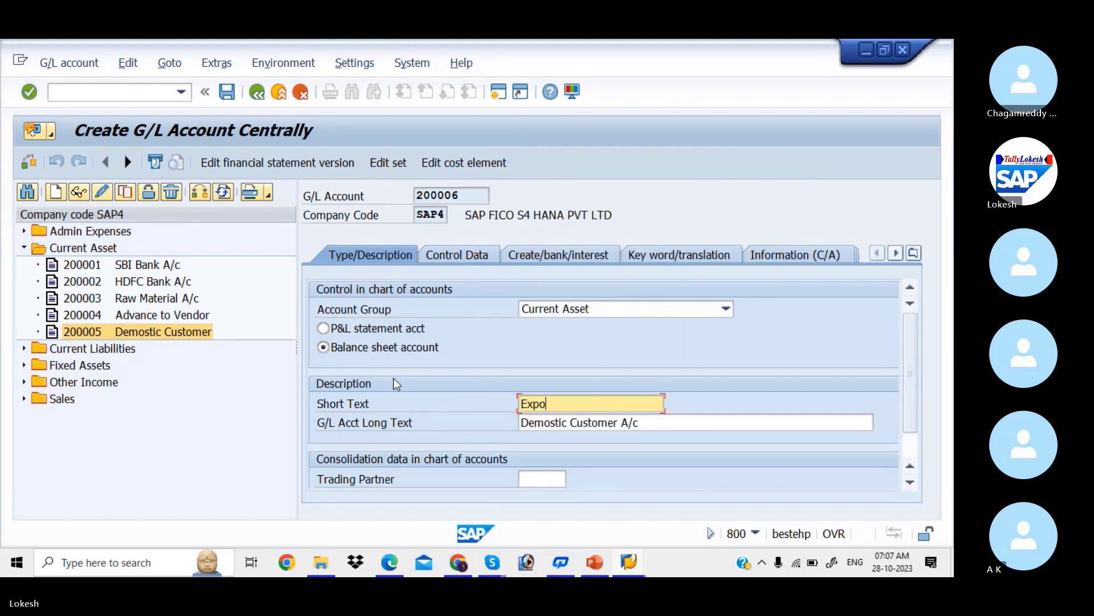
text(rt Customer)
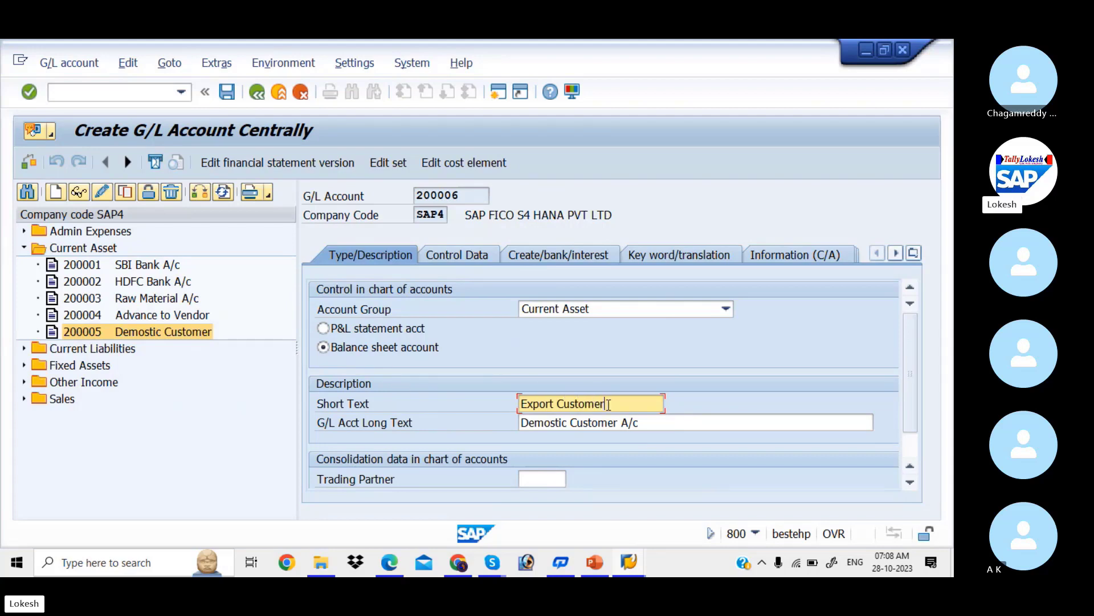
Step: Reuse the short text to set the long text to "Export Customer A/c", and save G/L account 200006
drag(603, 403, 484, 403)
key(ctrl+c)
key(Tab)
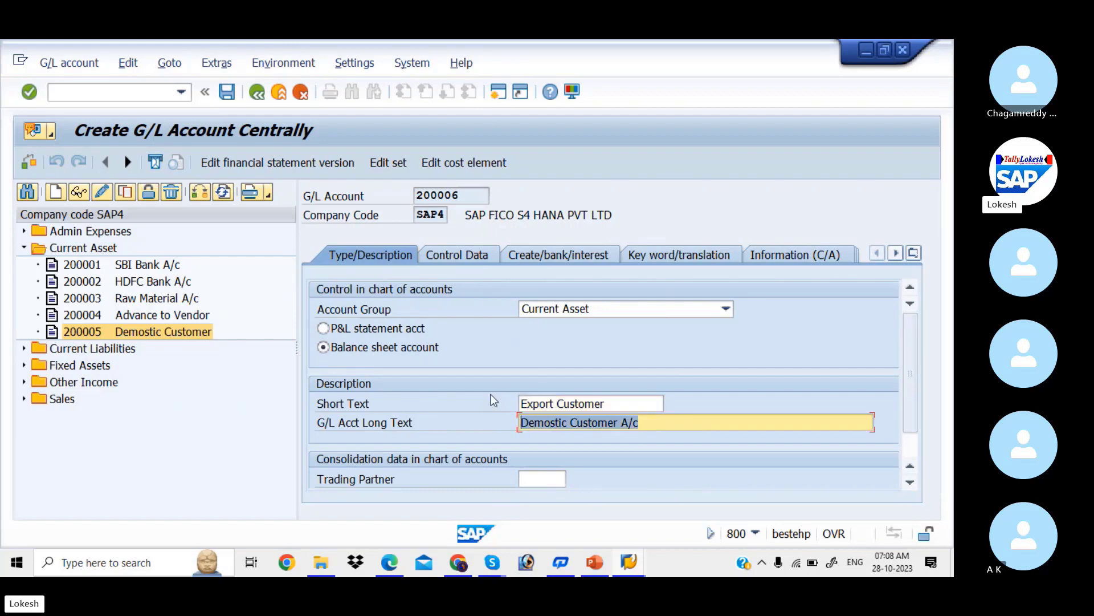
key(ctrl+v)
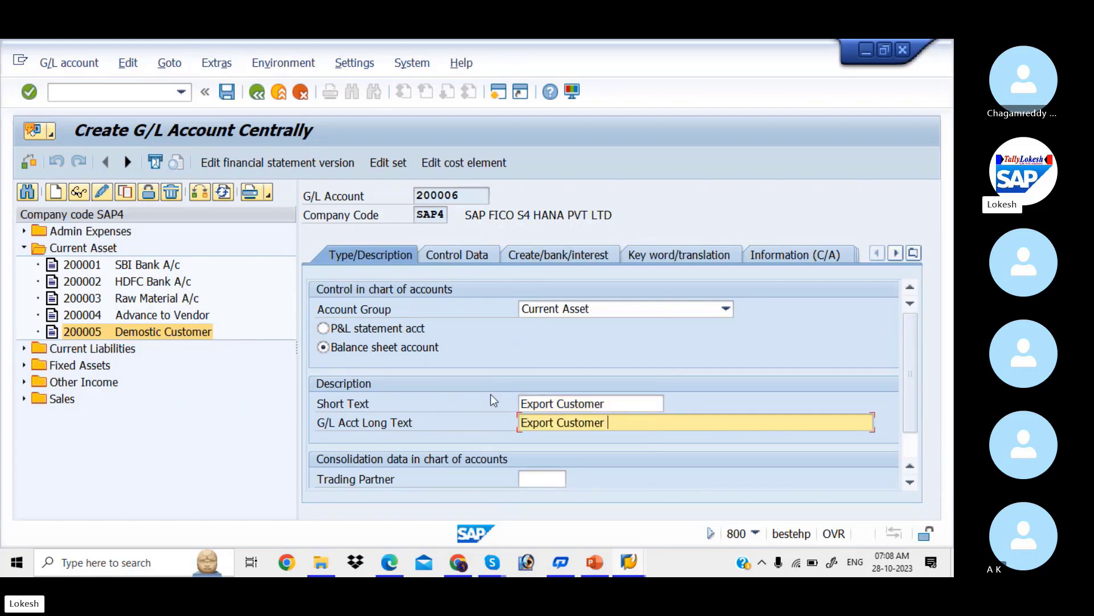
text(A/c)
click(474, 259)
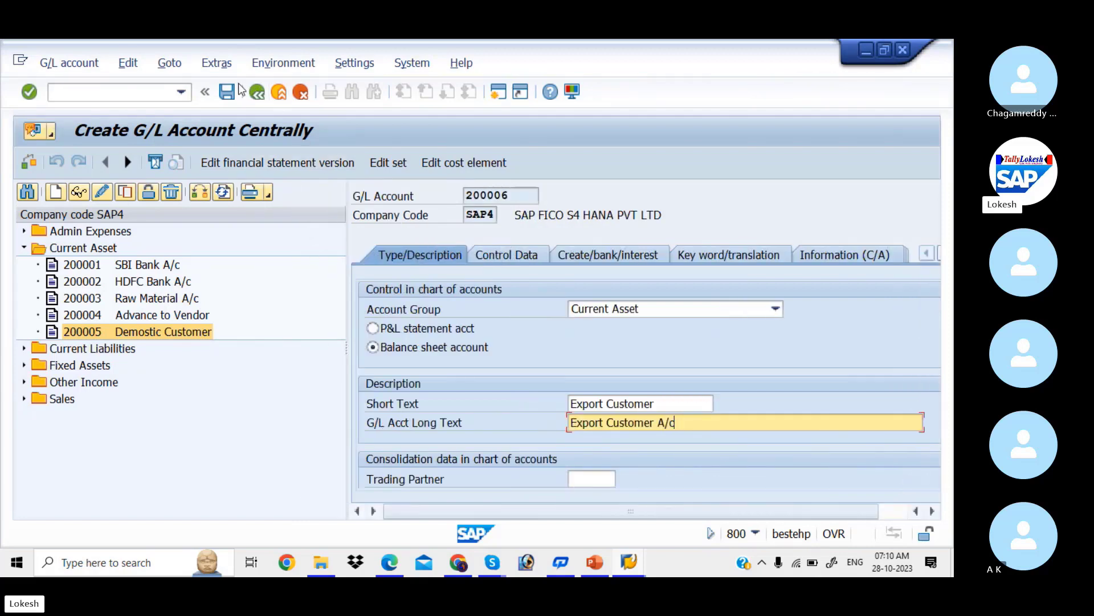
click(227, 91)
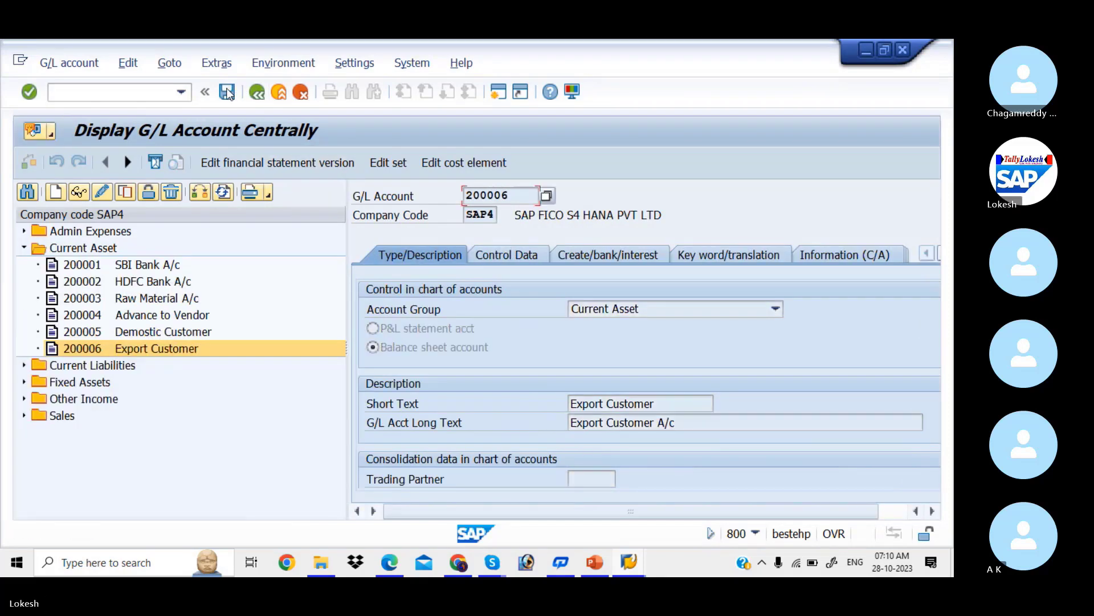
Step: Copy G/L account 200006 Export Customer to new account 200007 in company code SAP4
right_click(123, 347)
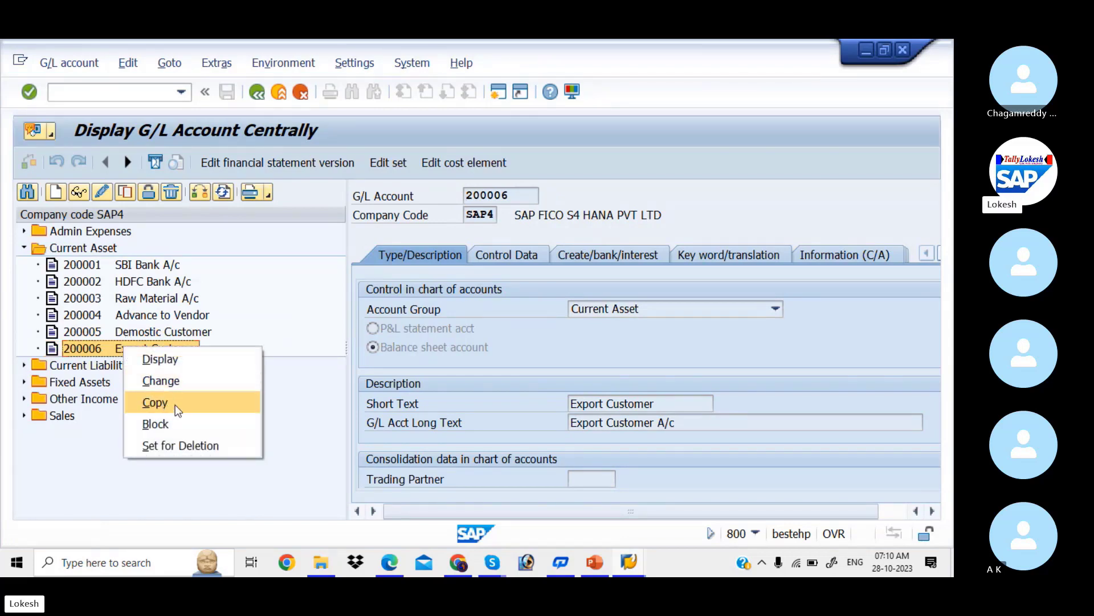
click(183, 400)
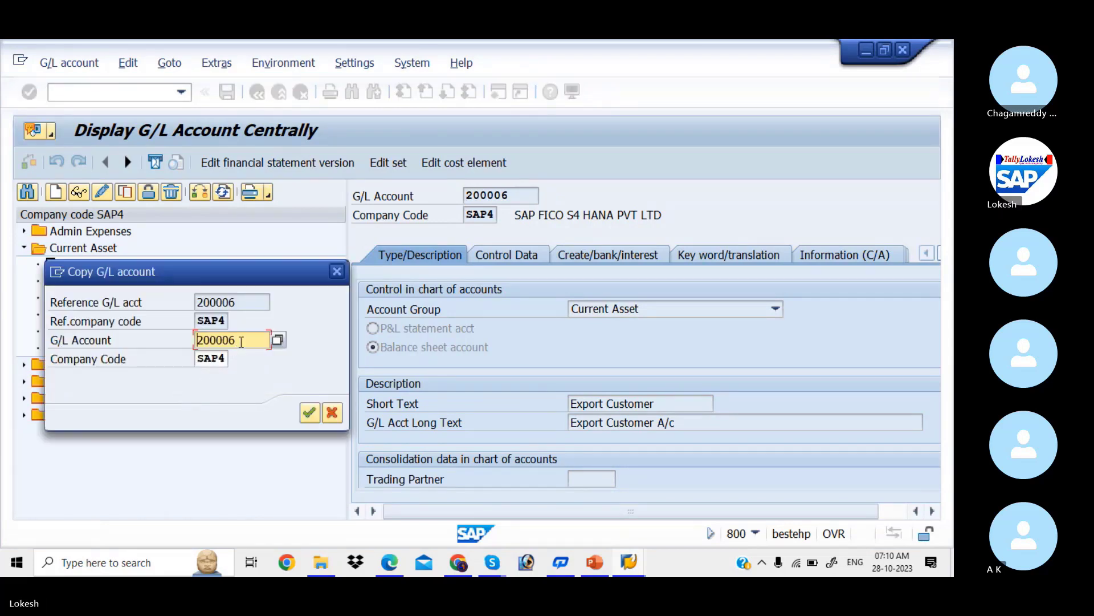
text(200007)
key(Return)
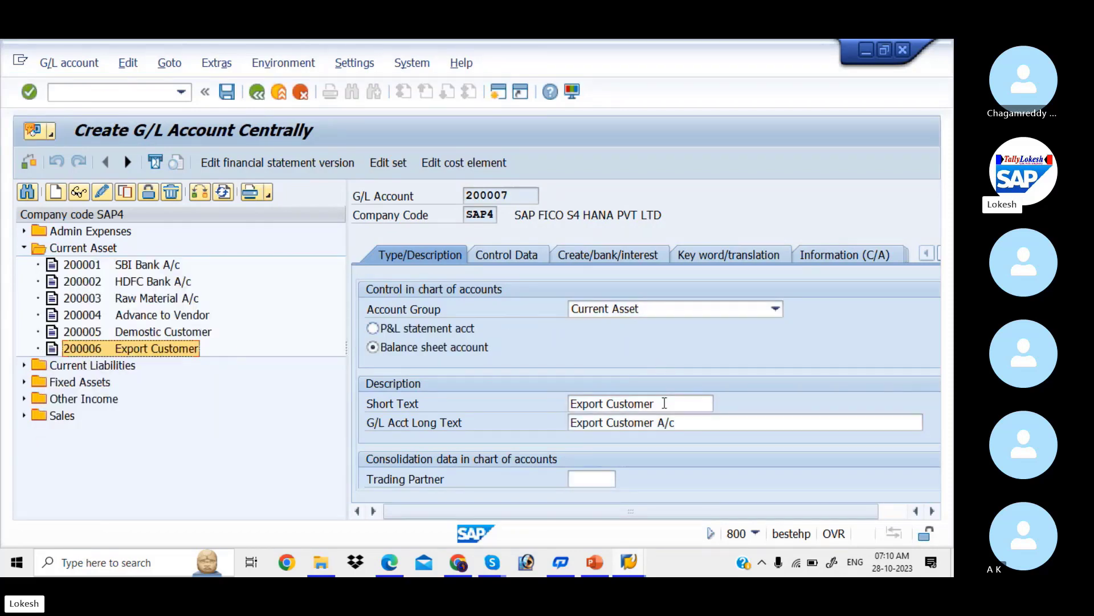
Step: Set the short text of G/L account 200007 to "One Time Customer", adapting the suggested "One Time Vendor" entry
drag(664, 403, 446, 392)
text(ON)
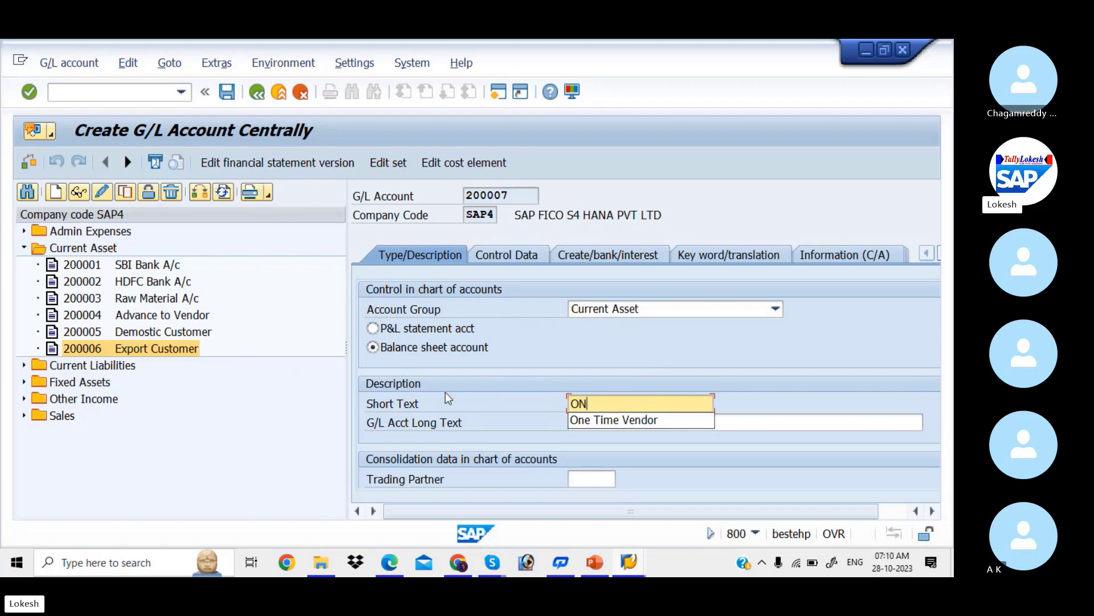
click(629, 417)
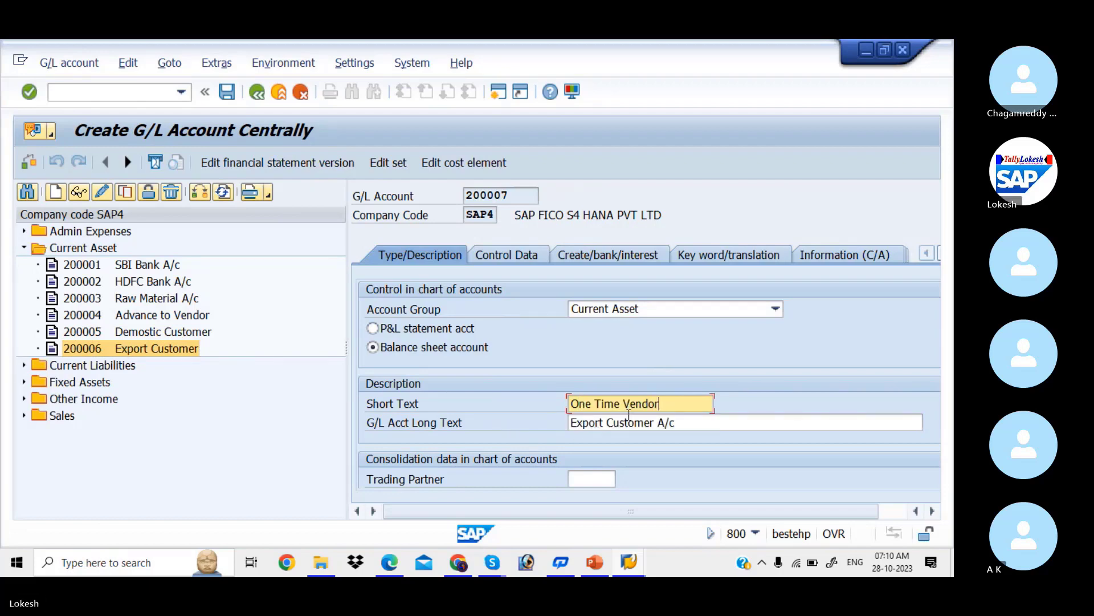
key(BackSpace)
key(BackSpace)
key(BackSpace)
key(BackSpace)
key(BackSpace)
key(BackSpace)
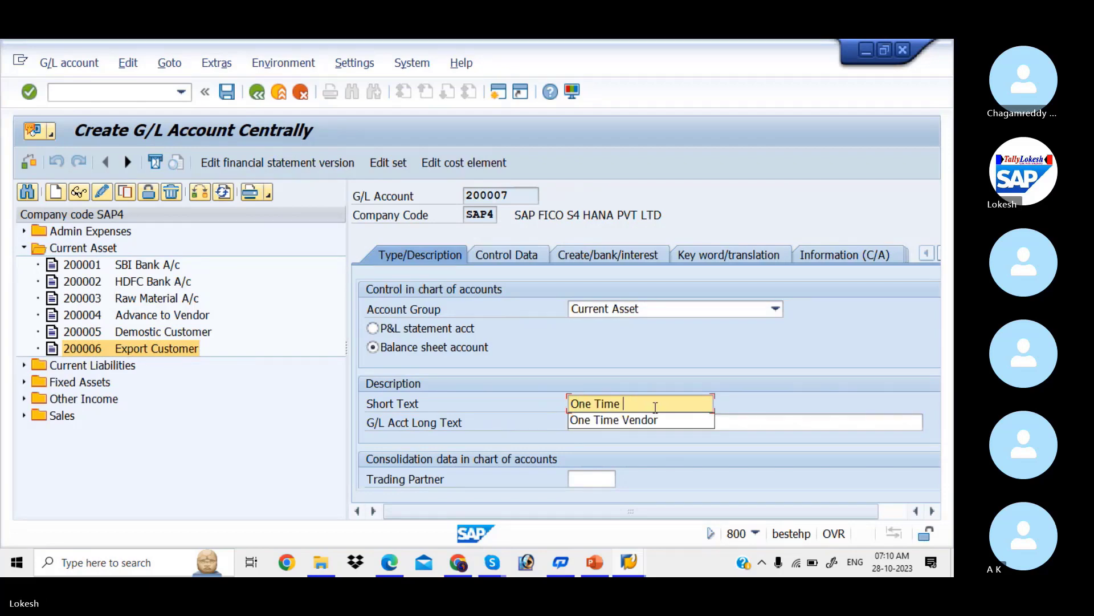
text(C)
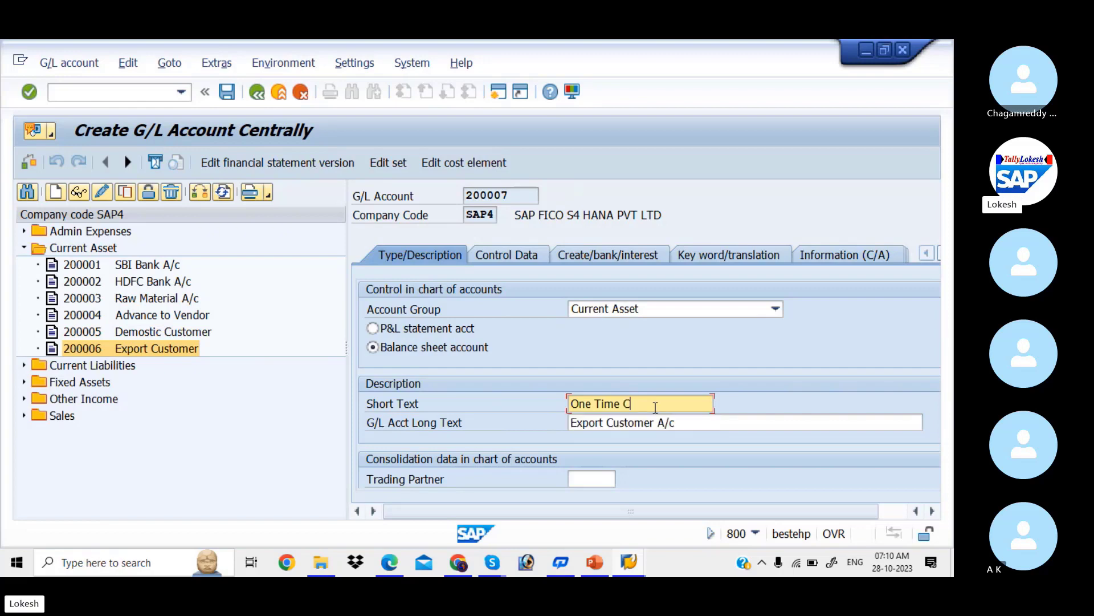
text(ust)
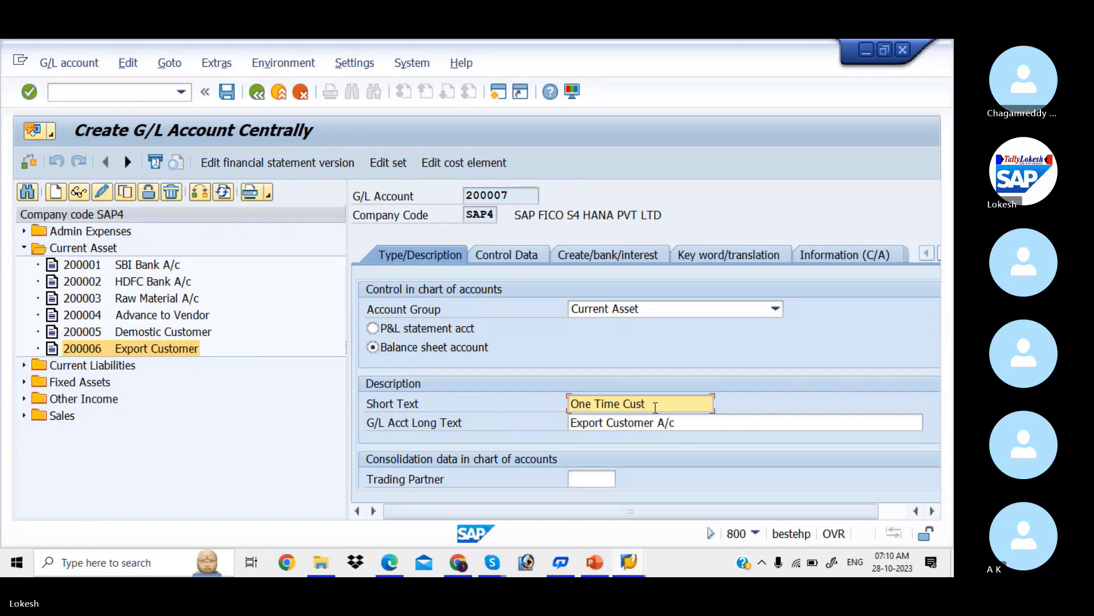
text(omer)
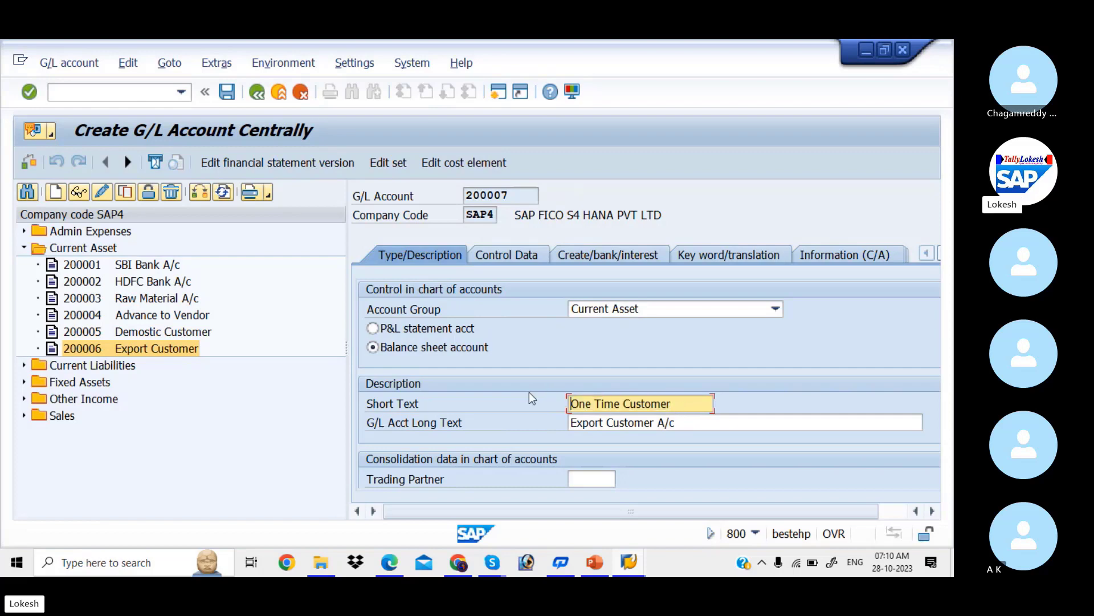
Step: Set the long text to "One Time Customer A/c" and save G/L account 200007
drag(679, 425, 514, 426)
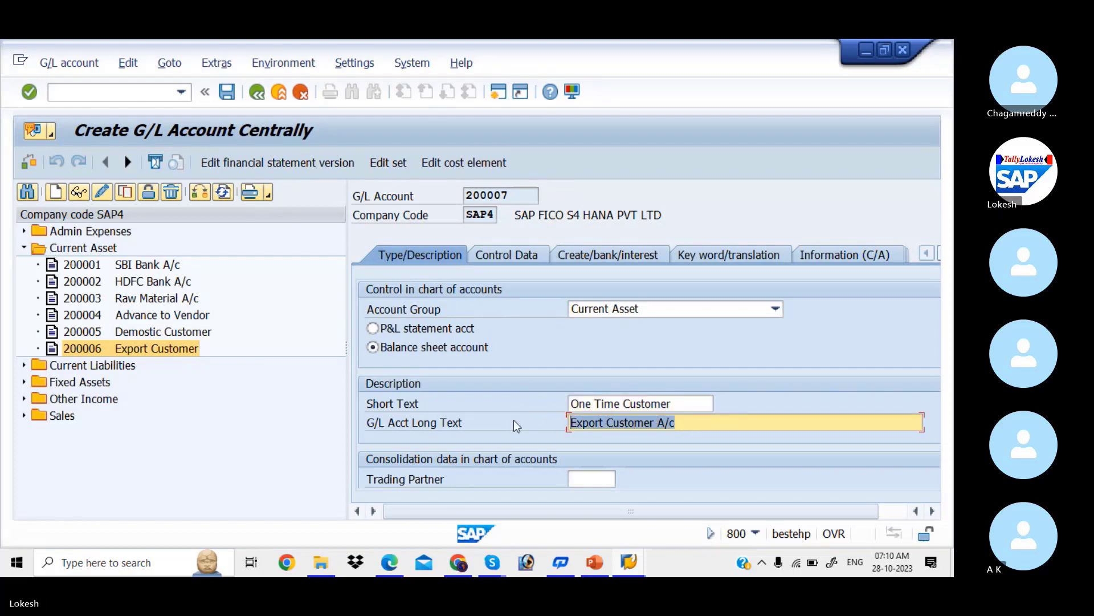
text(One Time Customer)
text(A/)
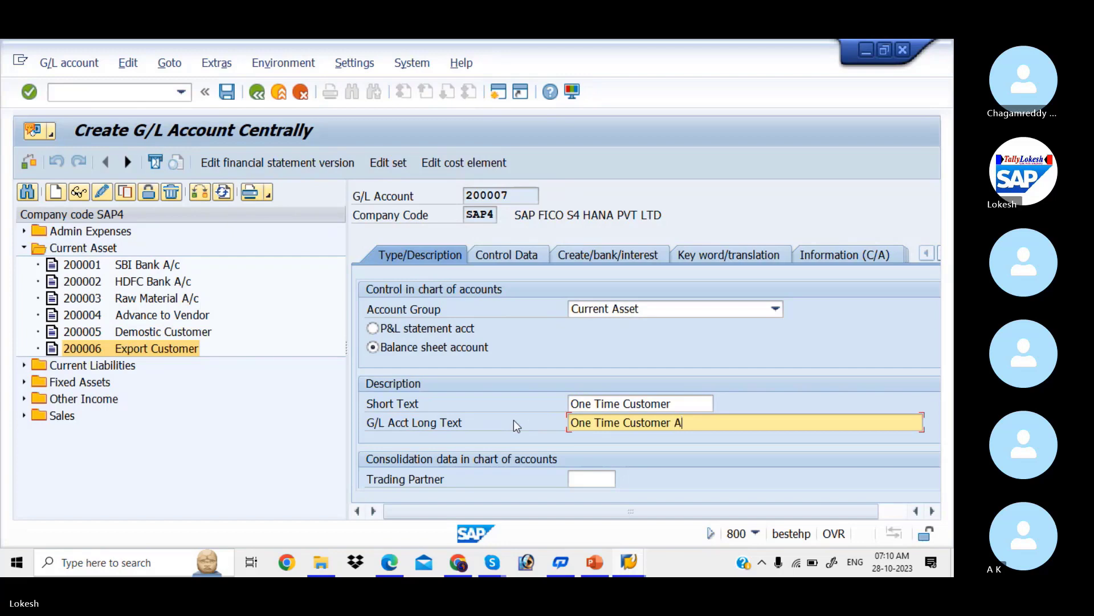
click(228, 92)
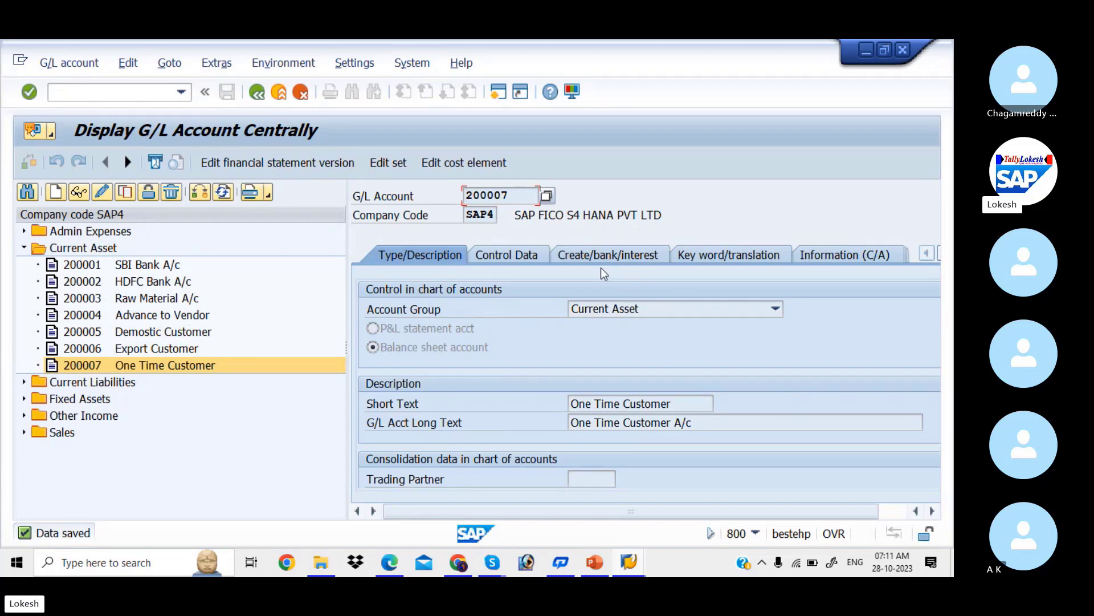
Step: Check the customer master creation item in the ARTC PowerPoint presentation, and start transaction XD01 in SAP
key(alt+Tab)
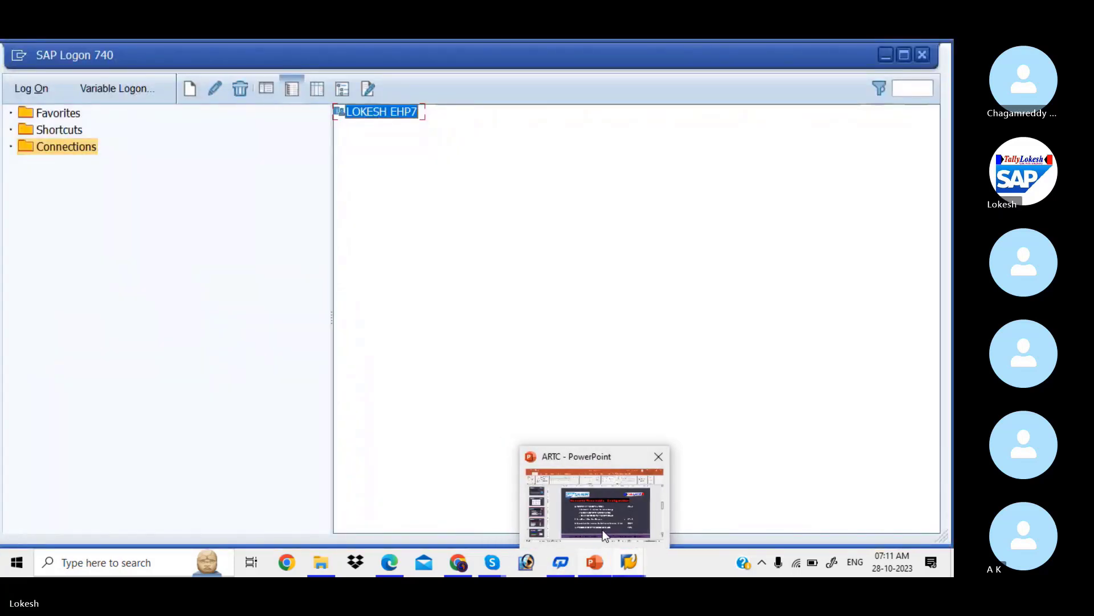
click(603, 532)
scroll(602, 529, down, 1)
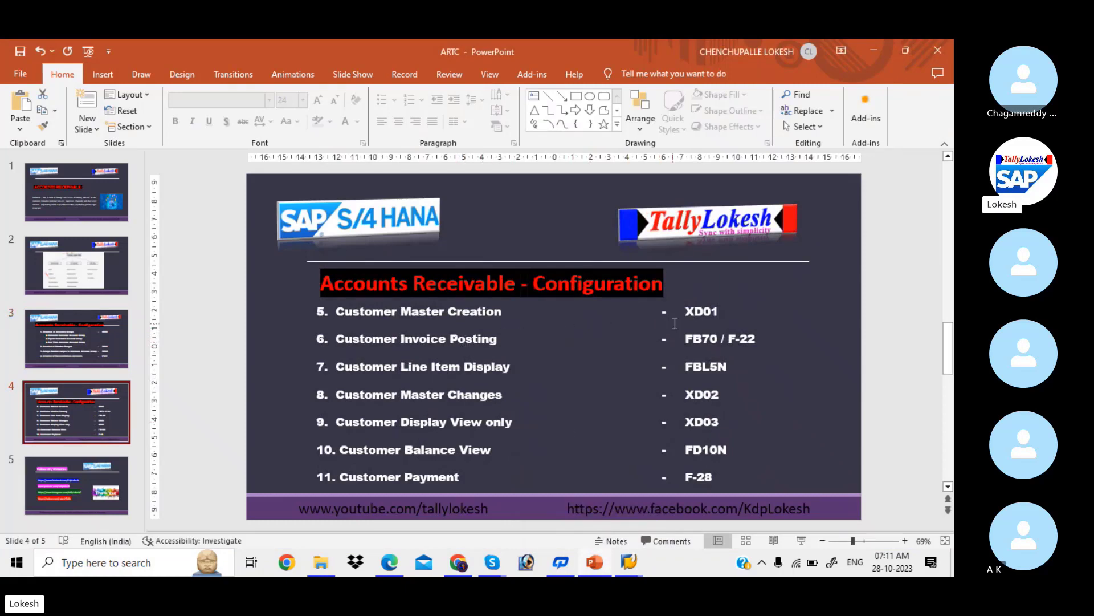
key(alt+Tab)
key(Tab)
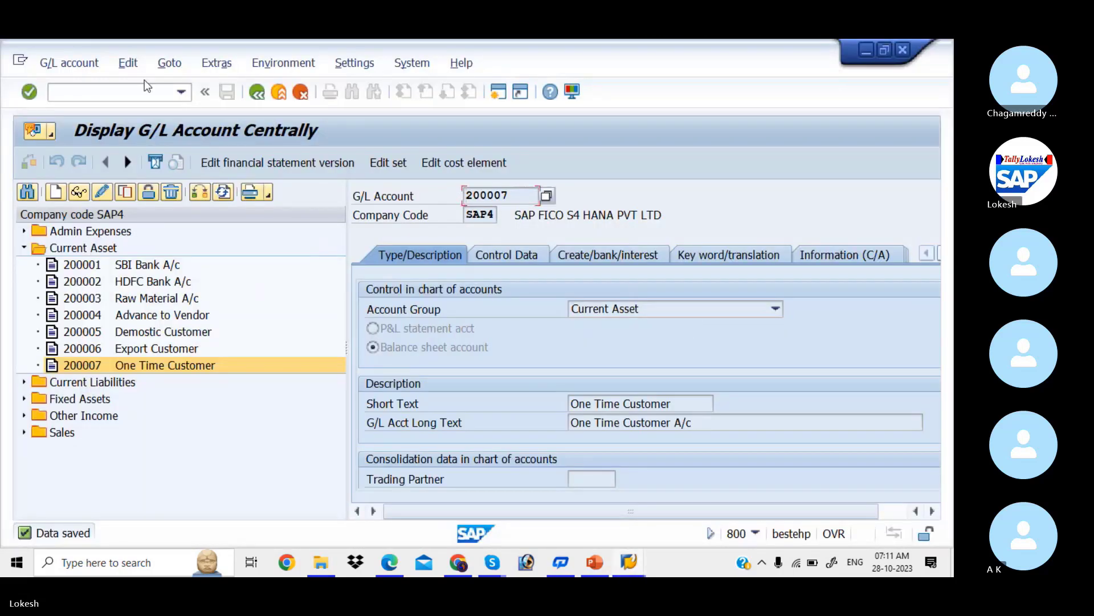
click(139, 94)
text(/n)
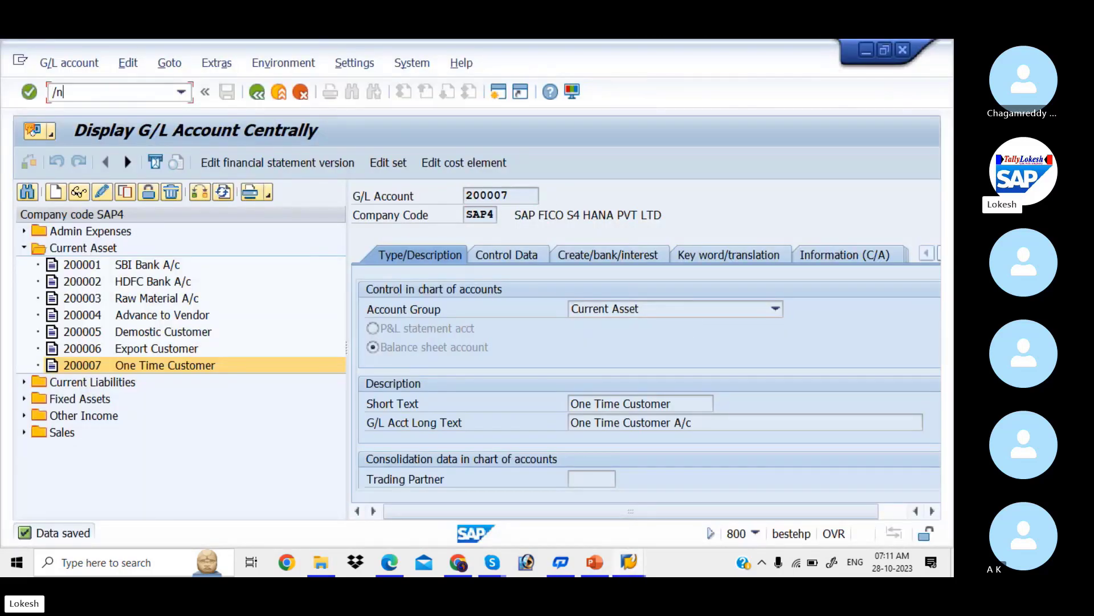
text(xd01)
key(Return)
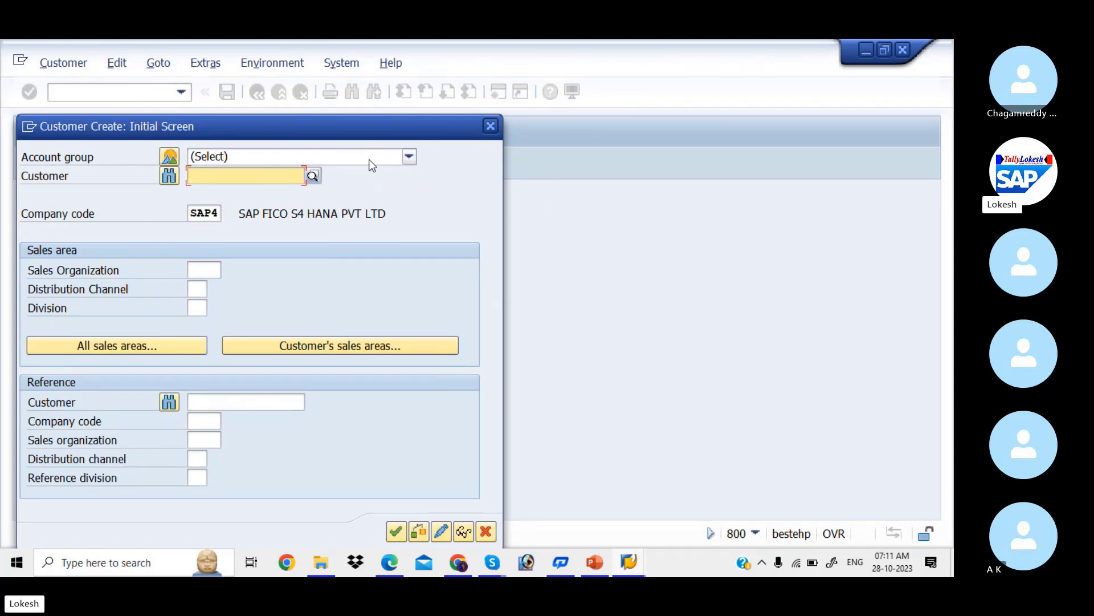
Step: Look up account group SAP4, choose Domestic Customer Account SAP4 for the new customer, and continue to the general data
click(408, 158)
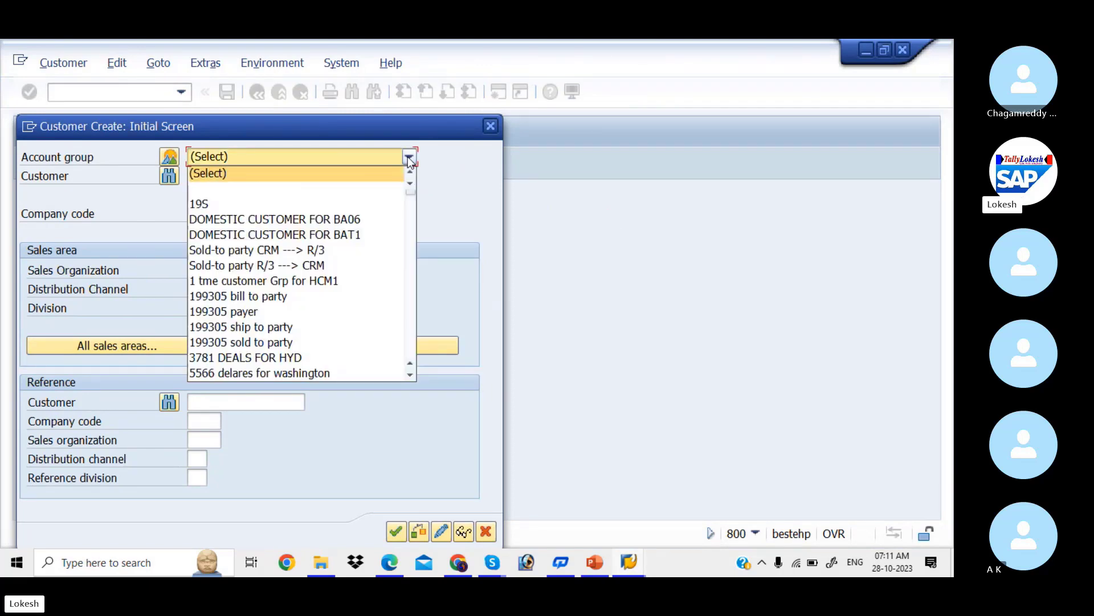
click(165, 159)
click(170, 159)
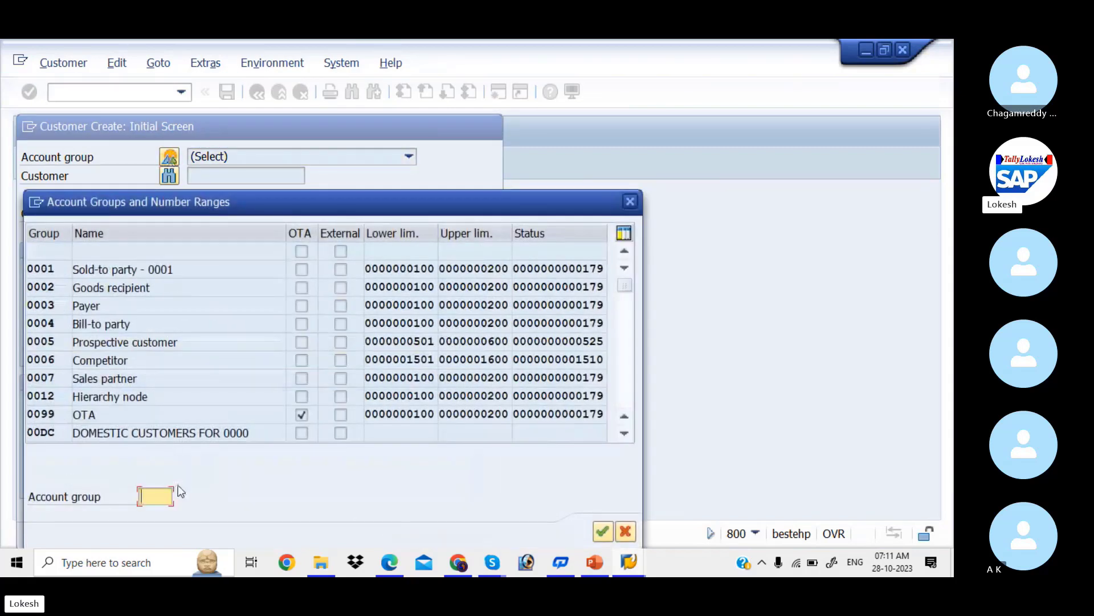
text(SAP4)
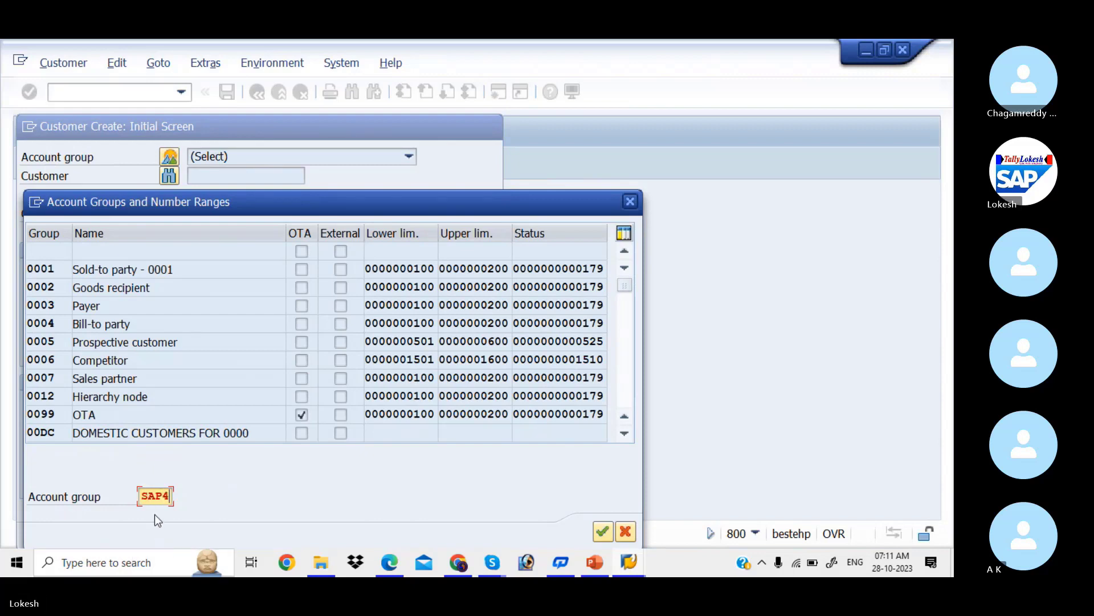
key(Return)
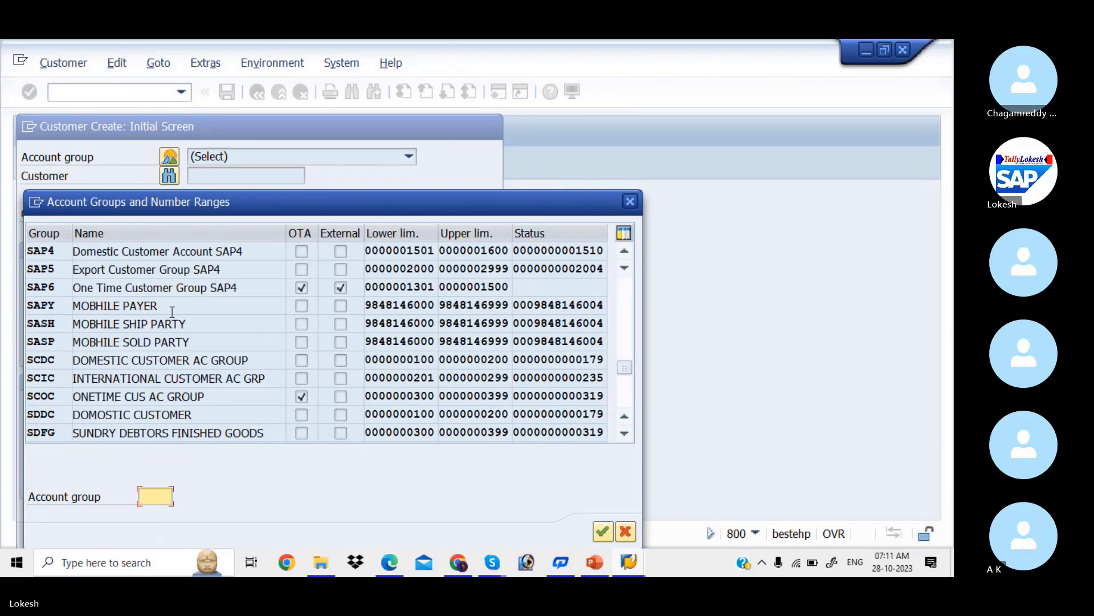
double_click(172, 251)
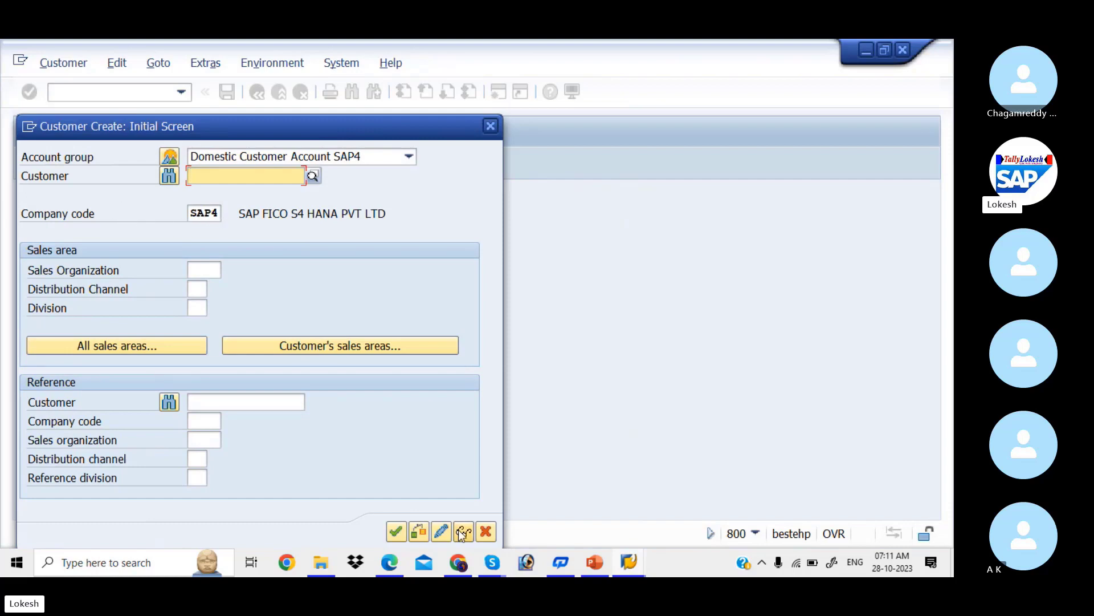
click(395, 533)
click(396, 531)
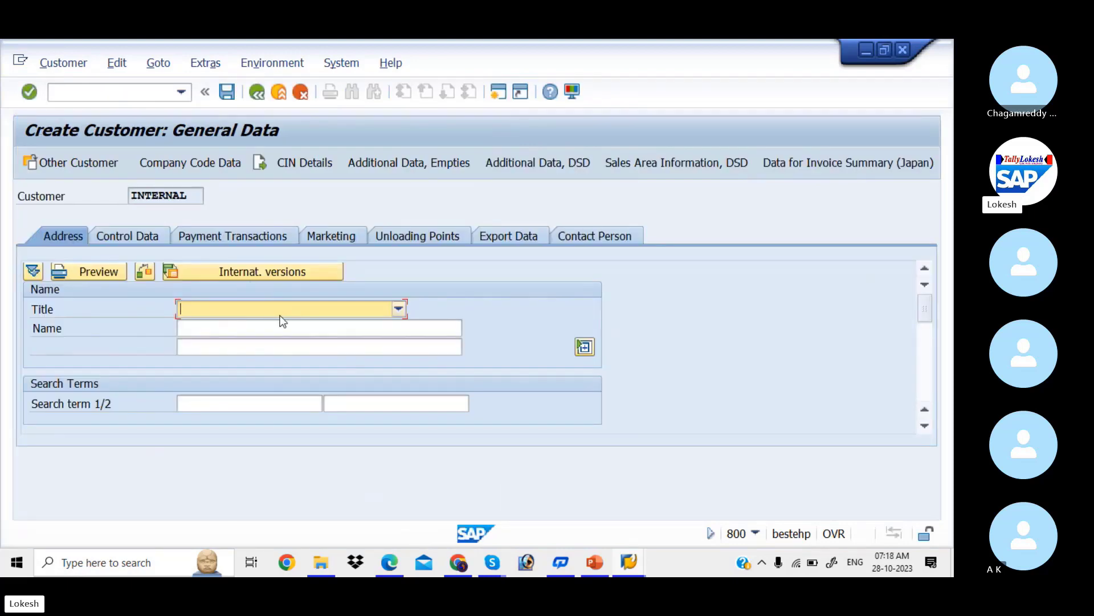
Step: Set the new customer's title to Company and its name to LASYA PVT LTD in the address data
click(399, 309)
click(366, 326)
click(325, 328)
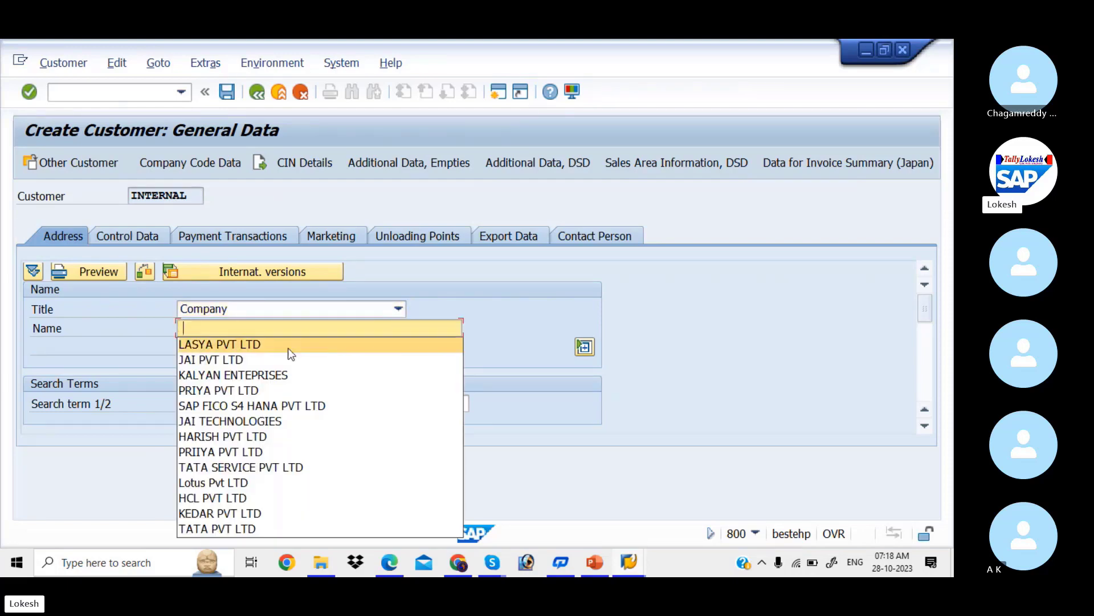
click(288, 347)
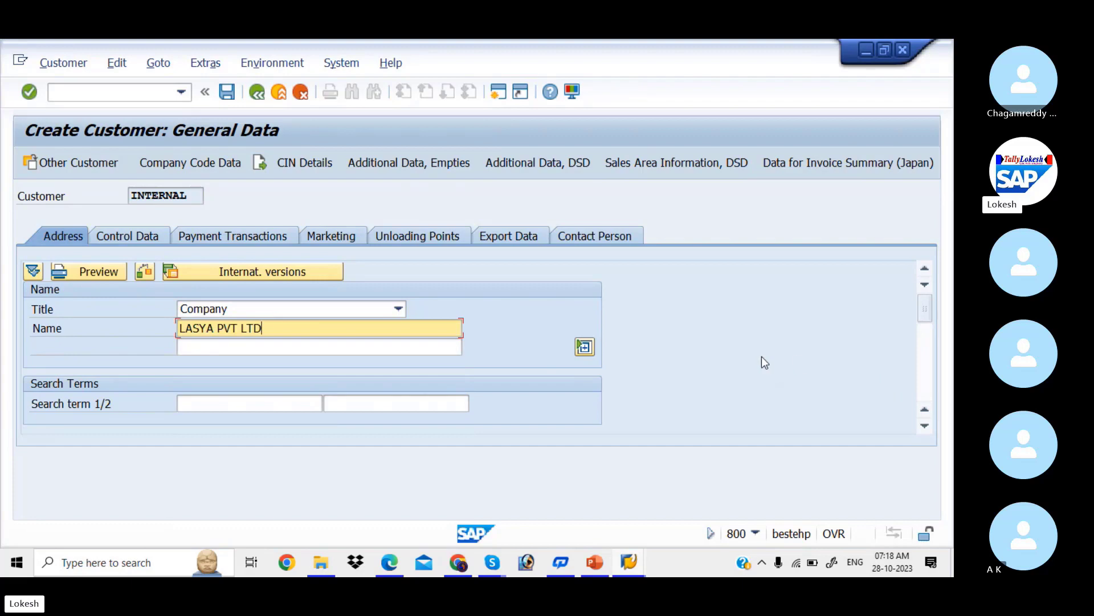
Step: Fill in the new customer's street, house number, postal code and city in the street address
key(Return)
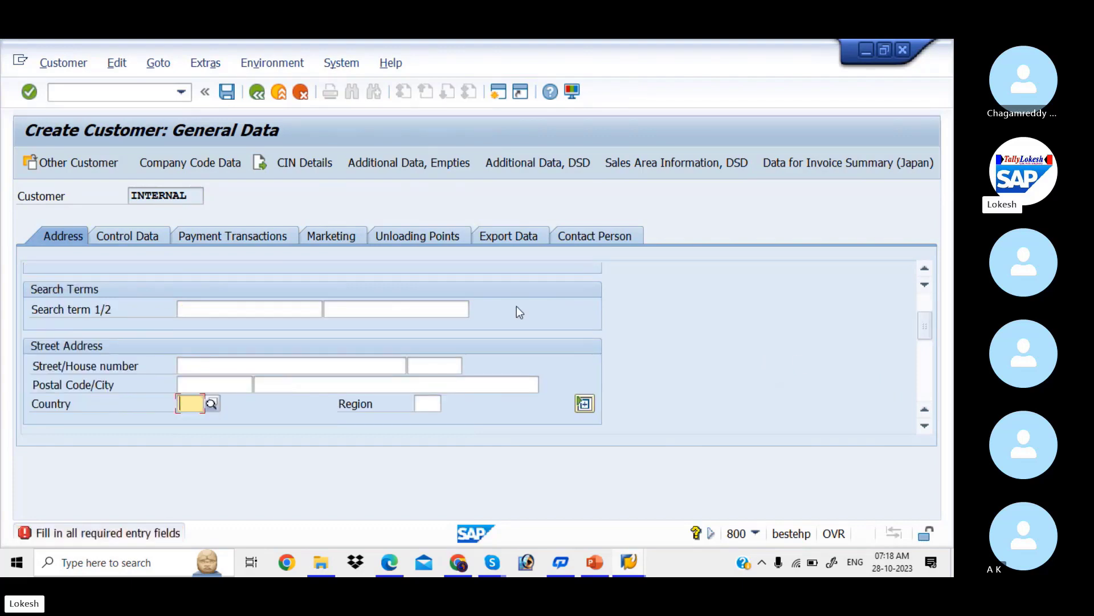
click(278, 362)
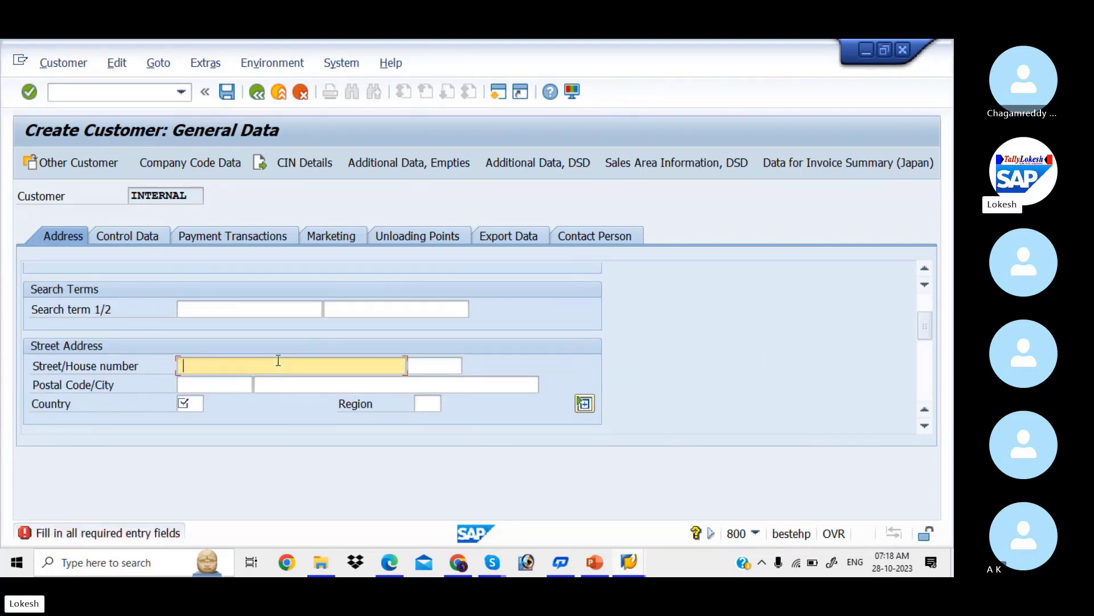
text(RK NAGAR)
key(Tab)
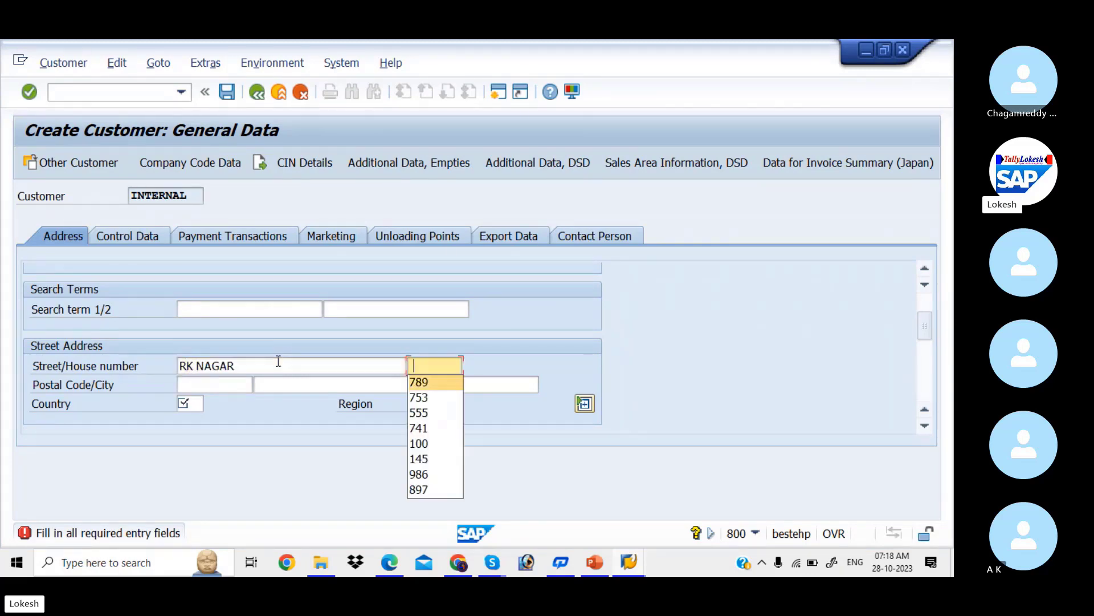
text(789)
key(Tab)
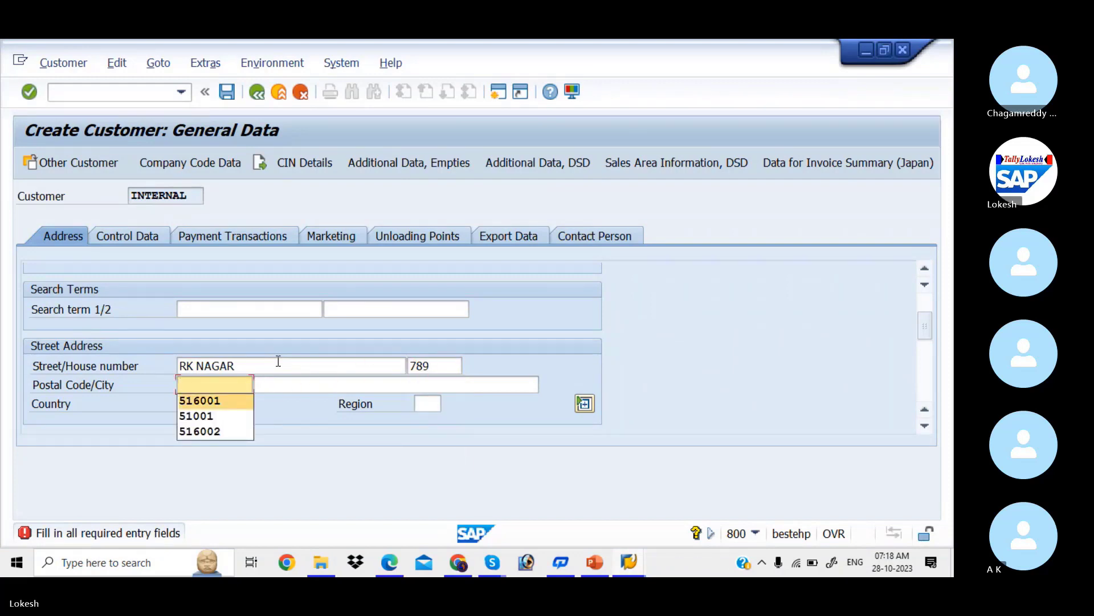
key(Tab)
key(Down)
key(Tab)
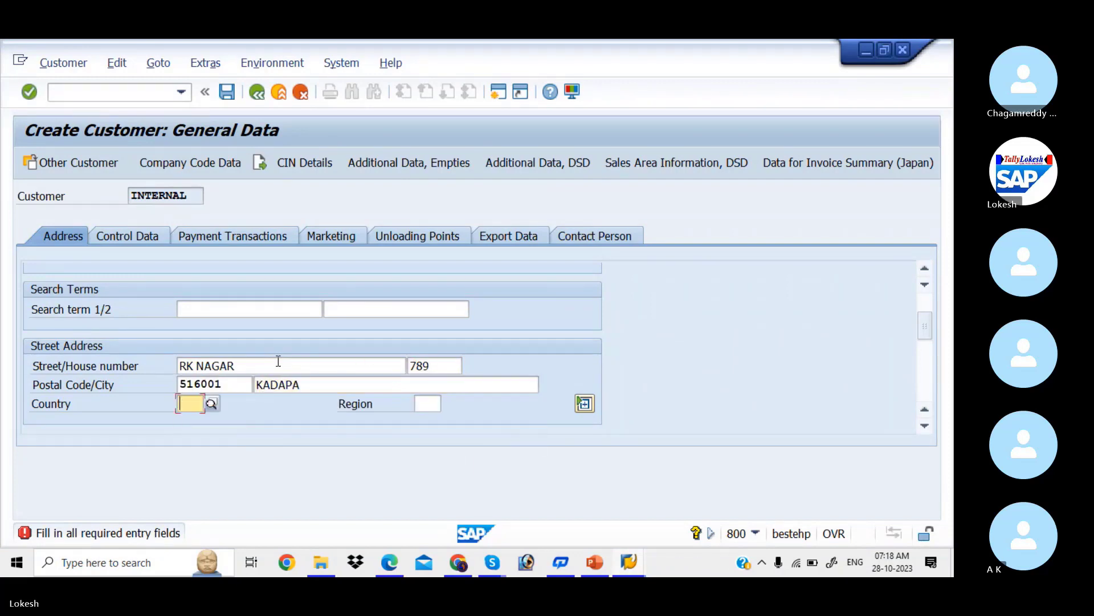
Step: Set the customer's country to IN and region to 01, and accept the address despite the listed duplicate customer
key(Down)
key(Tab)
key(Down)
key(Tab)
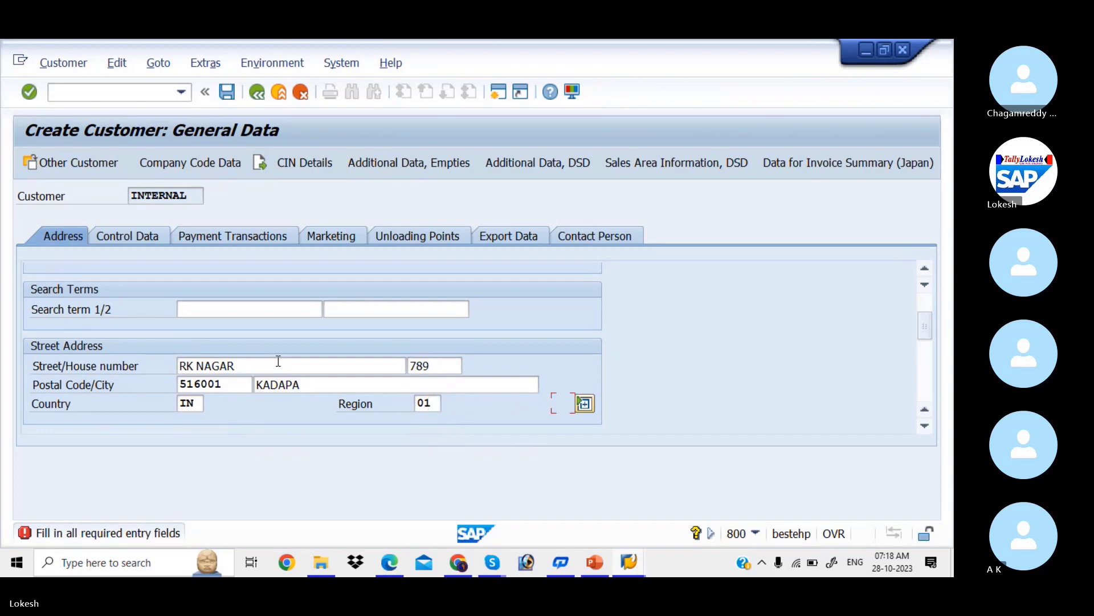
key(Return)
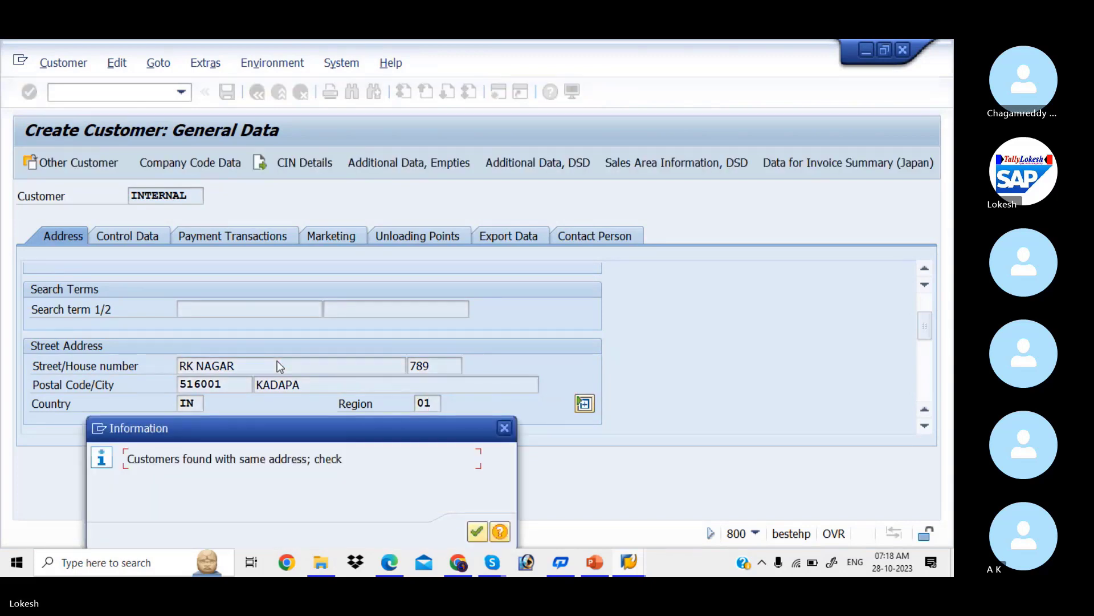
click(504, 429)
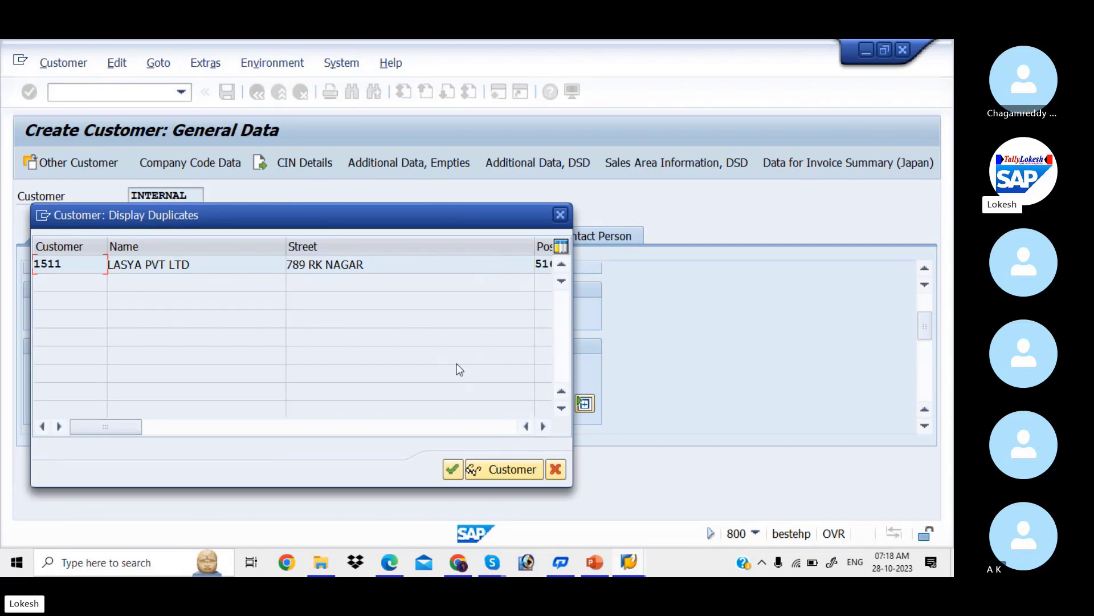
click(454, 468)
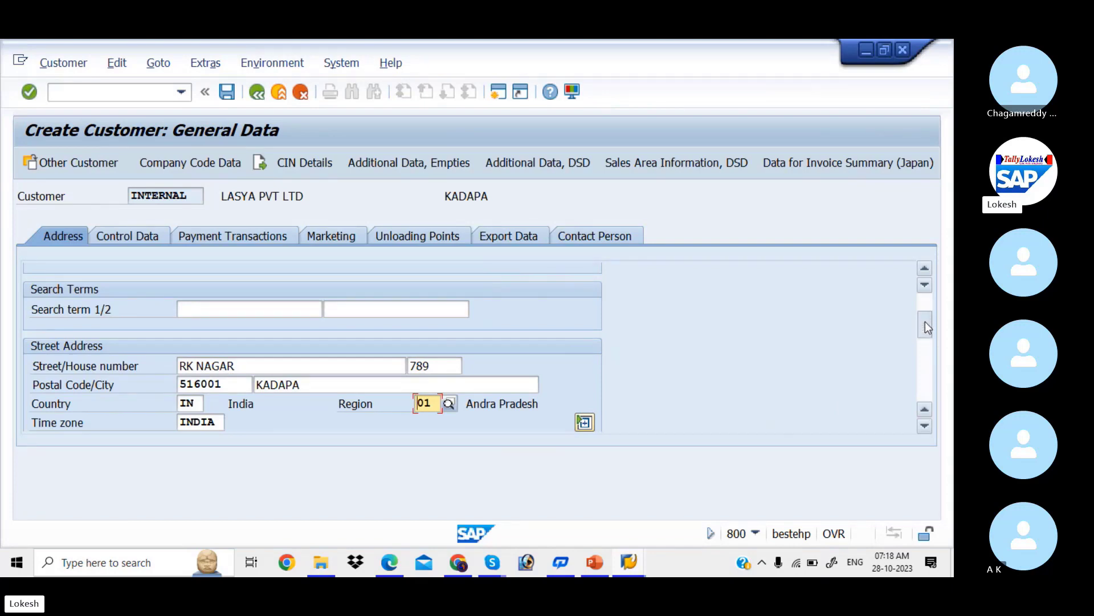
Step: Fill in the PO box and its postal code in the customer's PO Box address
drag(925, 325, 928, 340)
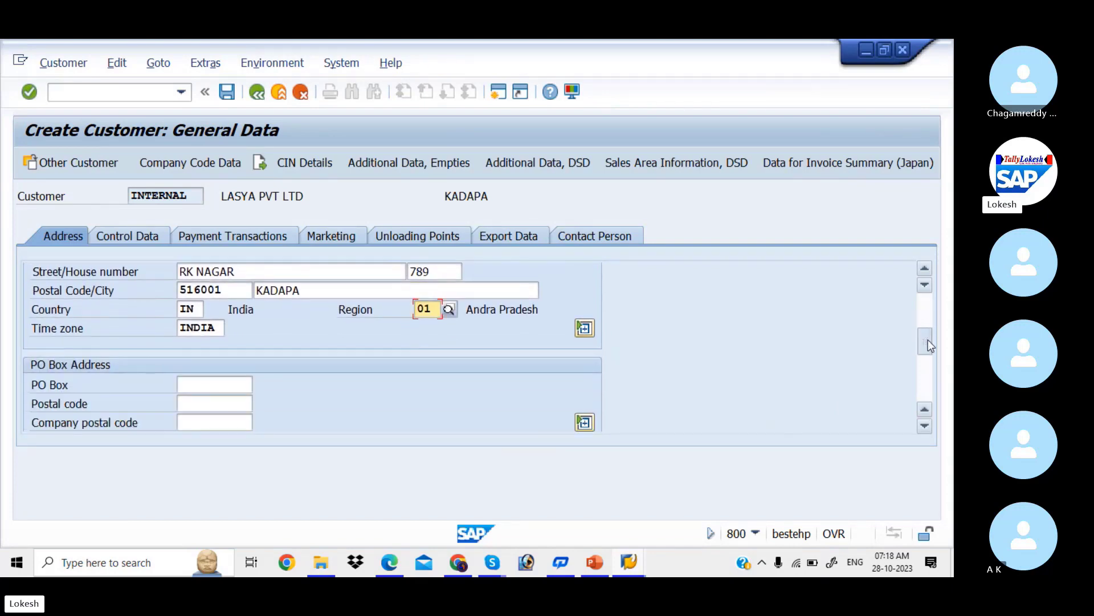
click(211, 386)
click(212, 387)
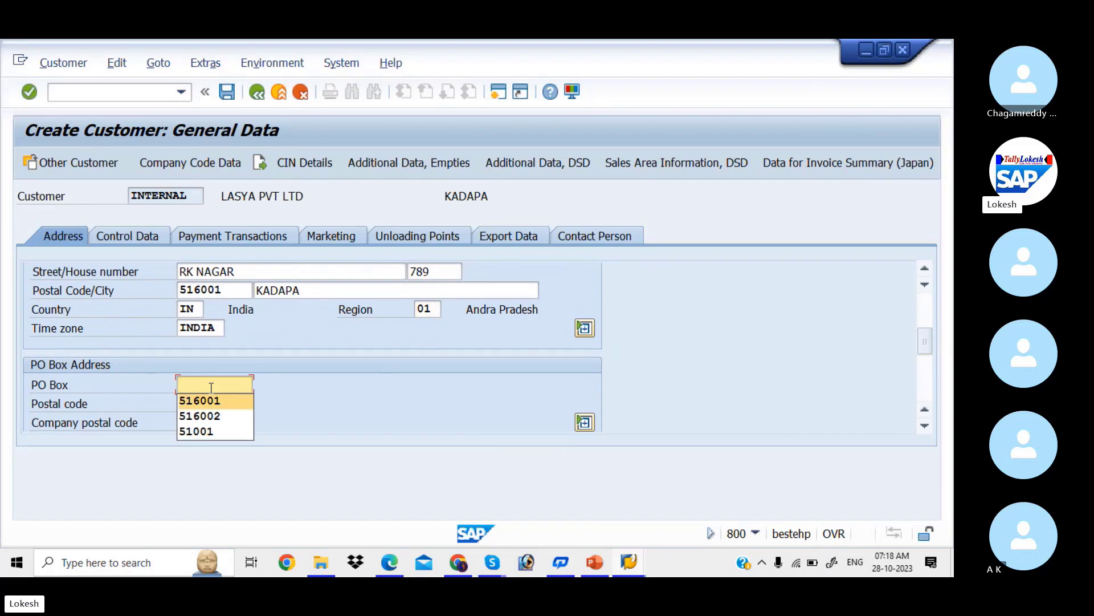
key(Tab)
key(Tab)
key(shift+Tab)
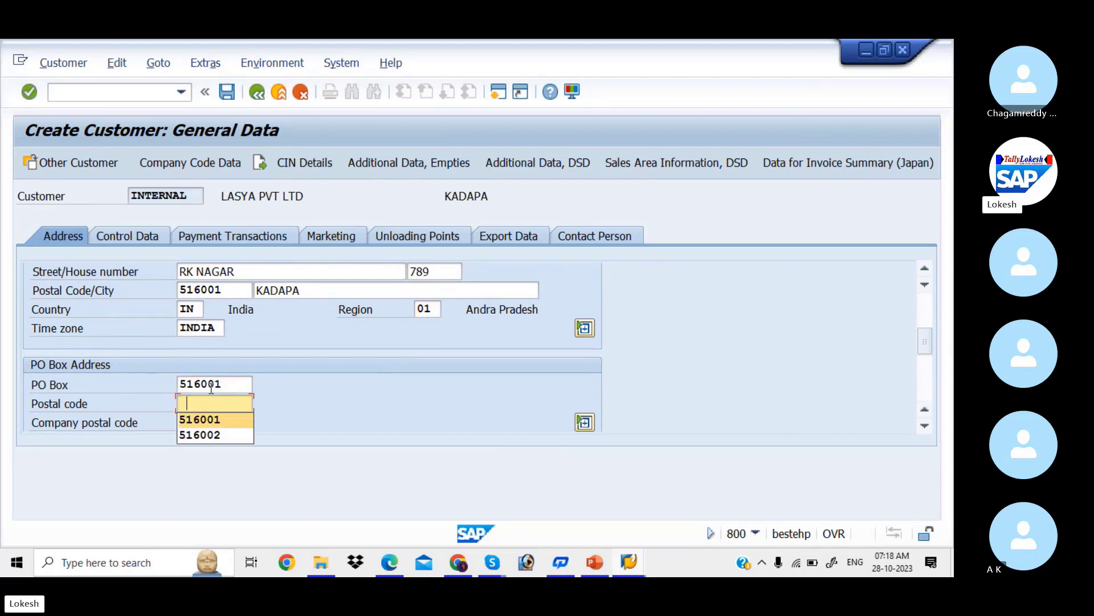
key(Tab)
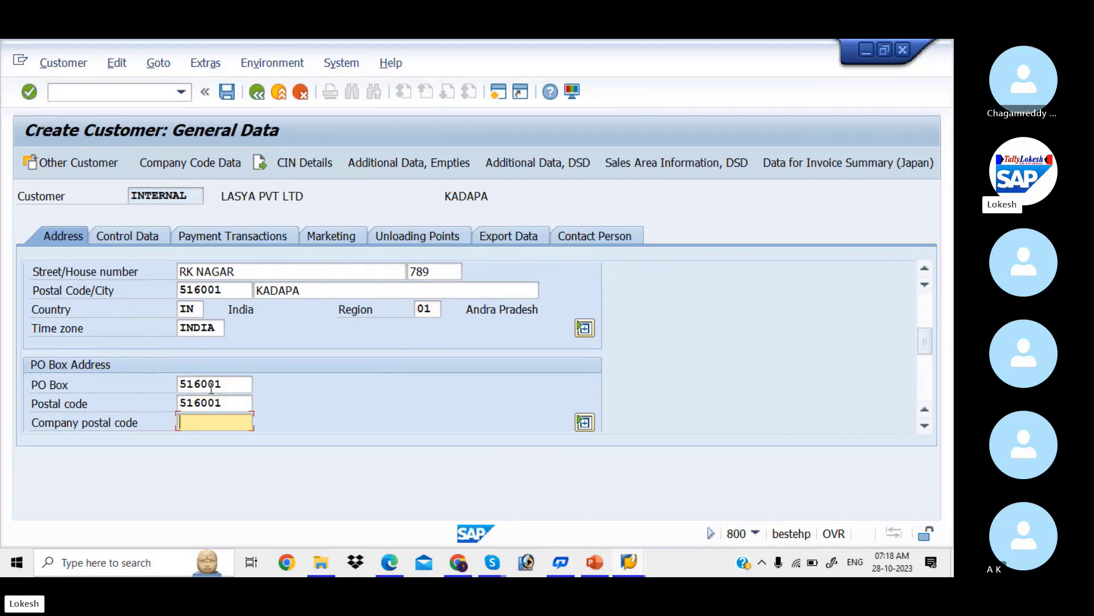
Step: In the company code data, set reconciliation account 200005, sort key 031 and cash management group E6
click(207, 161)
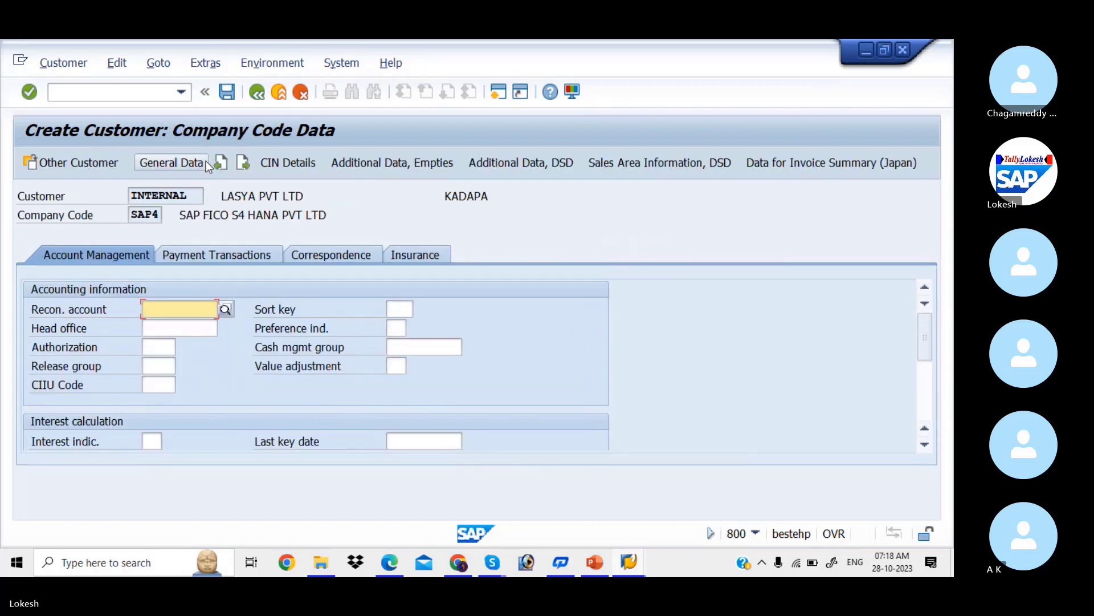
key(Down)
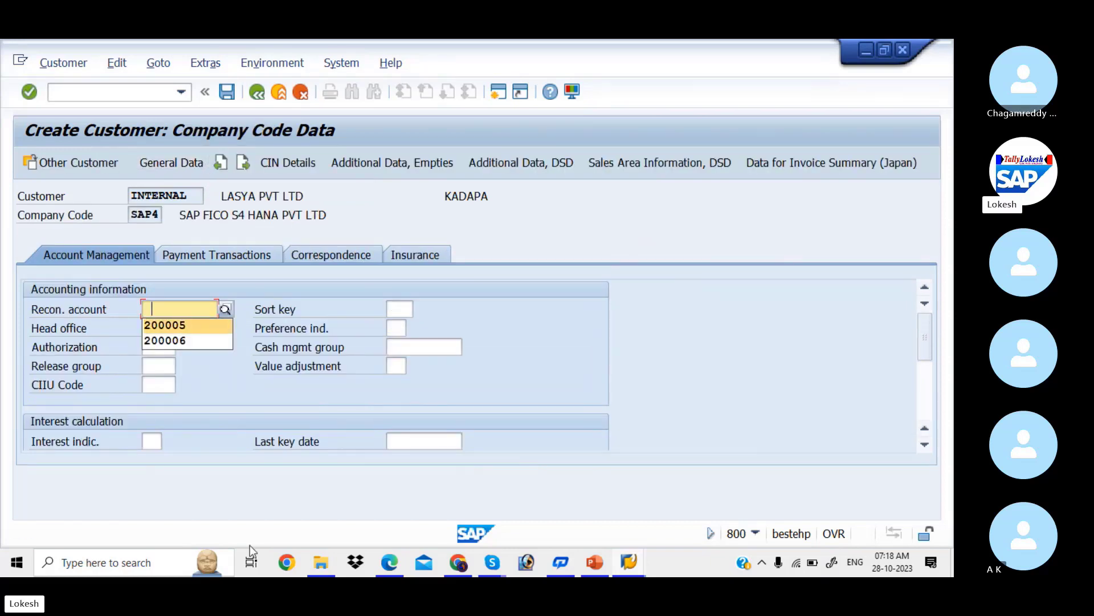
key(Return)
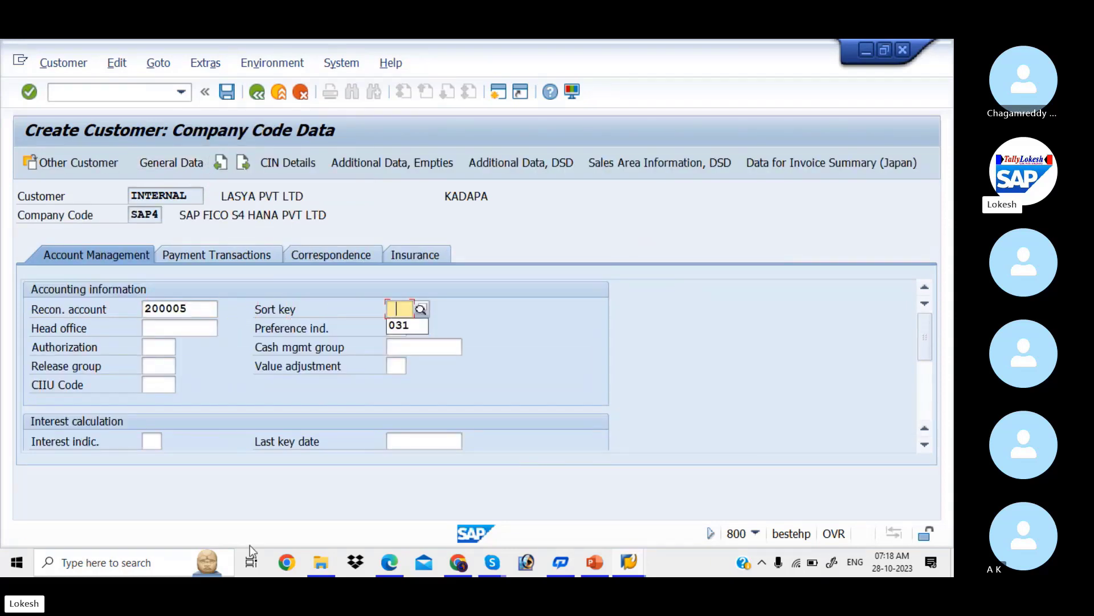
key(Down)
key(Return)
key(Tab)
key(Tab)
key(Tab)
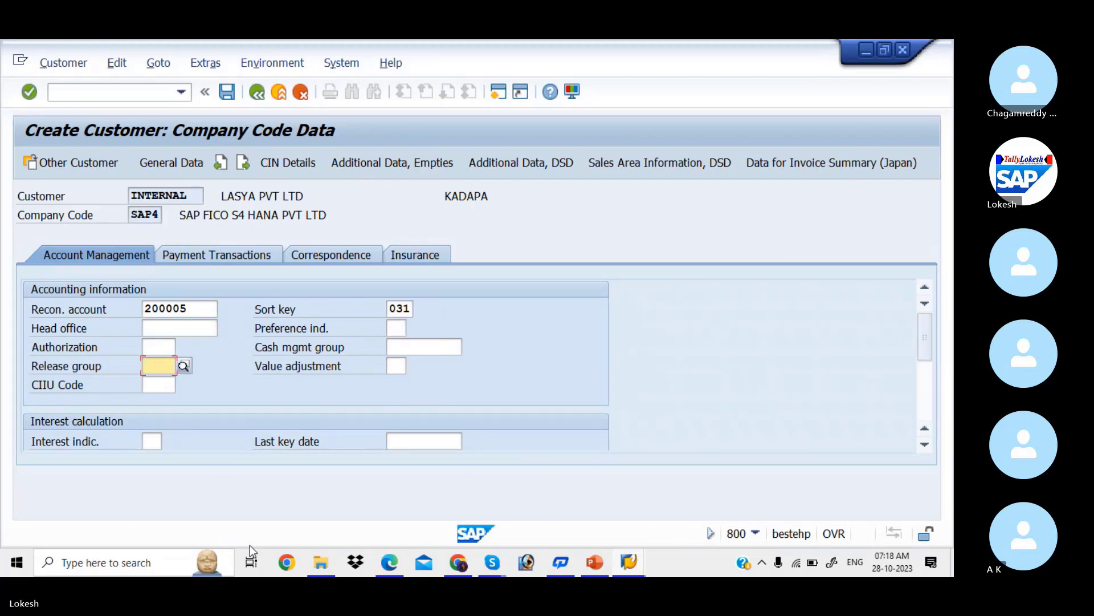
click(423, 349)
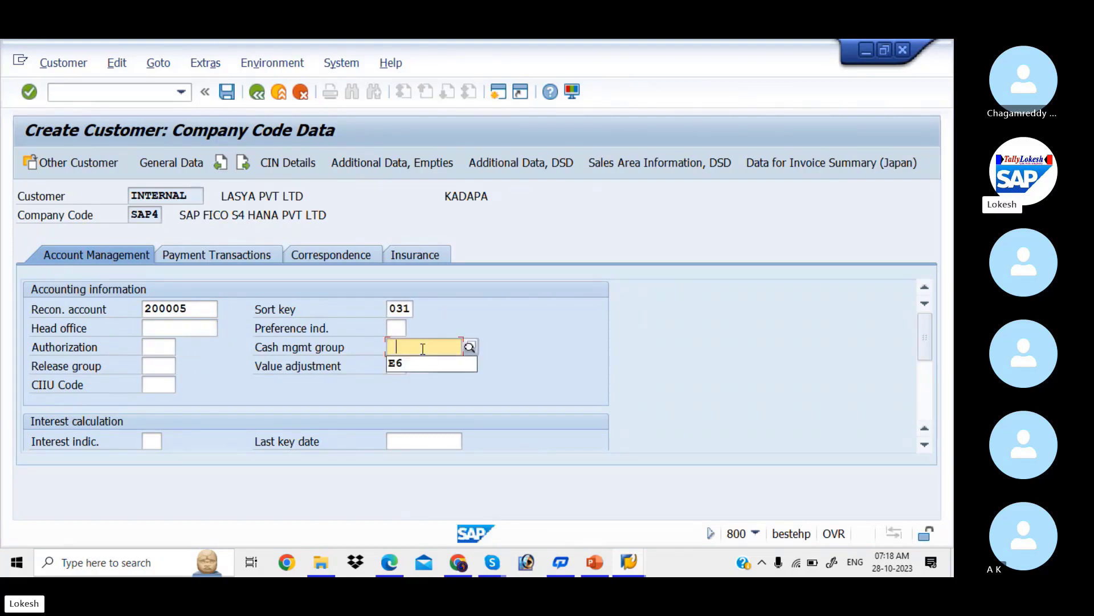
click(409, 364)
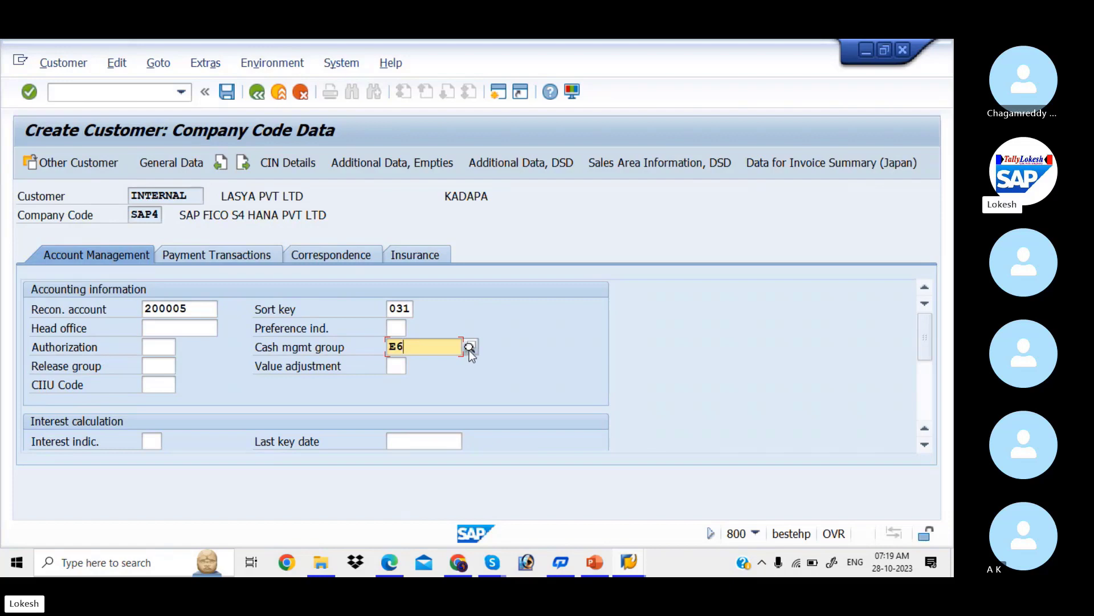
Step: Set the terms of payment to 0001 in the payment transactions data and save the customer
click(219, 254)
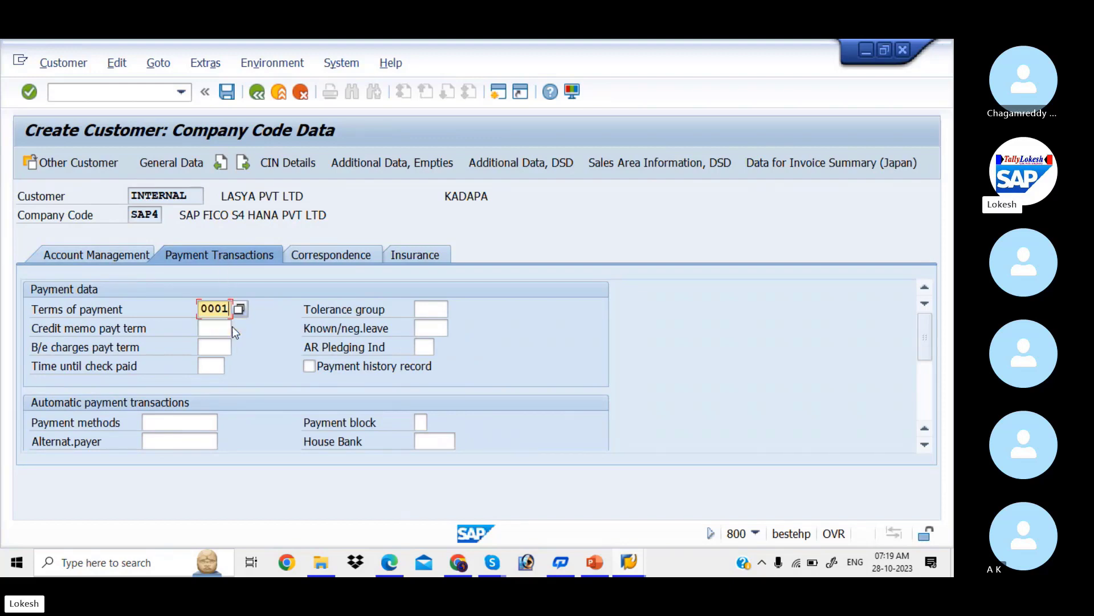
click(232, 93)
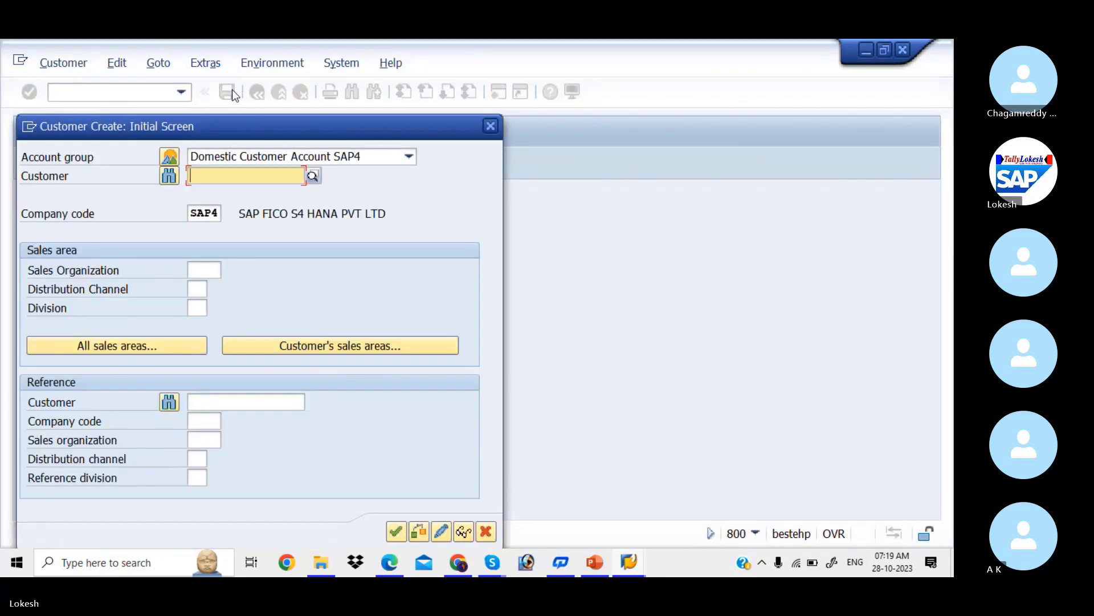
drag(329, 127, 446, 49)
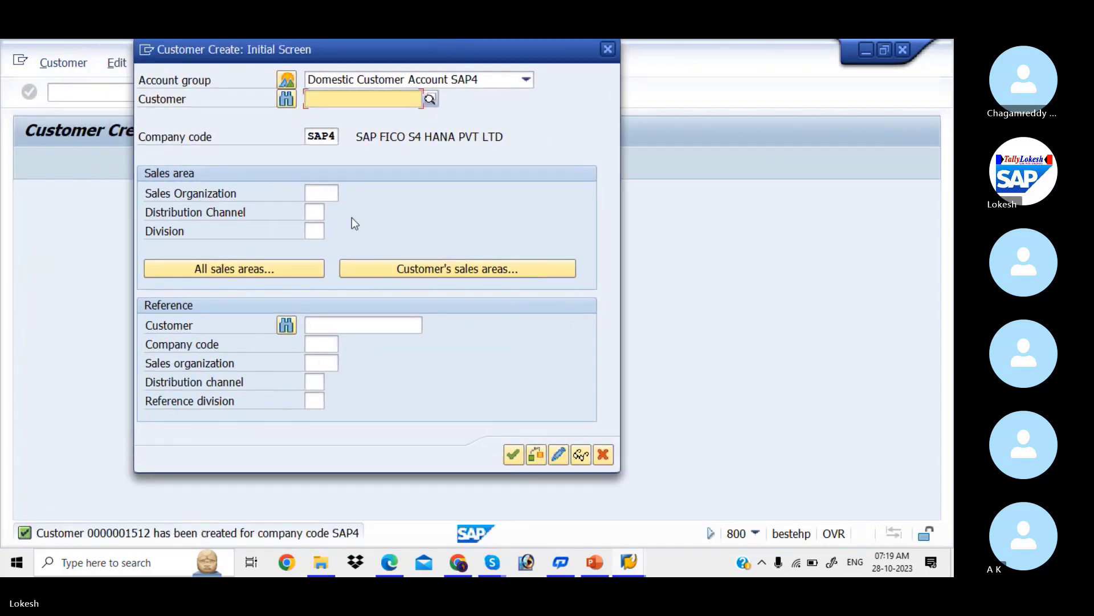
drag(529, 45, 439, 105)
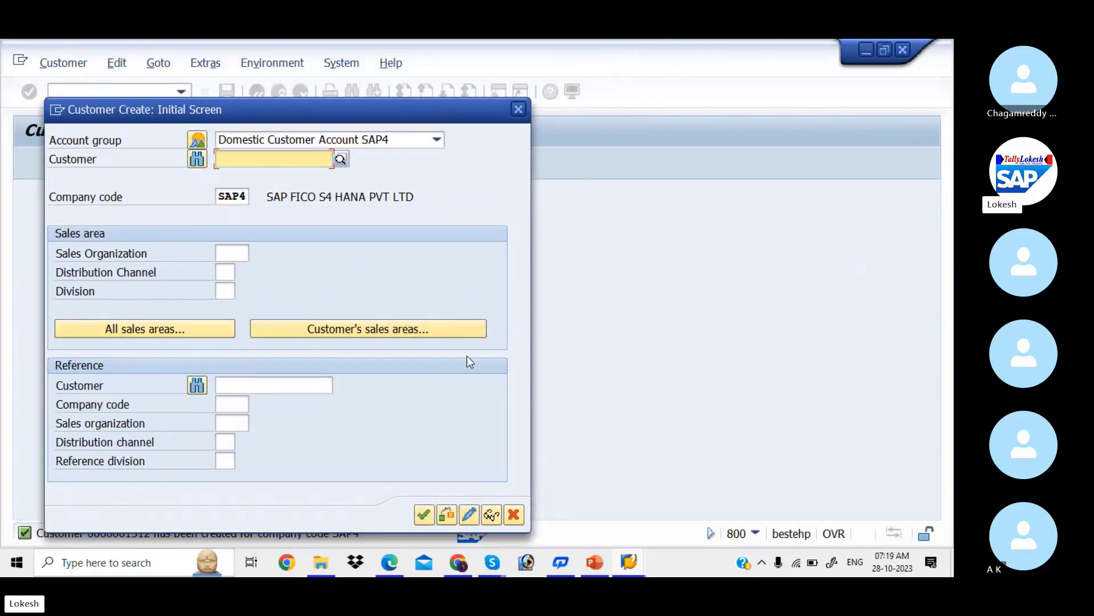
Step: Start another Domestic Customer Account SAP4 customer with title Company and name TATA SERVICE PVT LTD
click(426, 516)
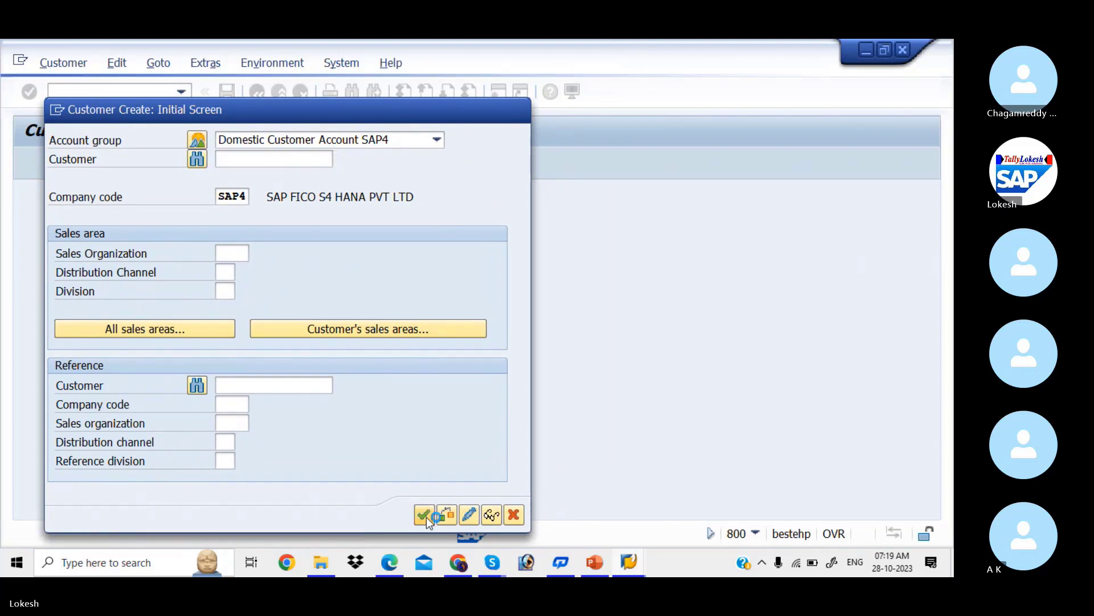
click(399, 309)
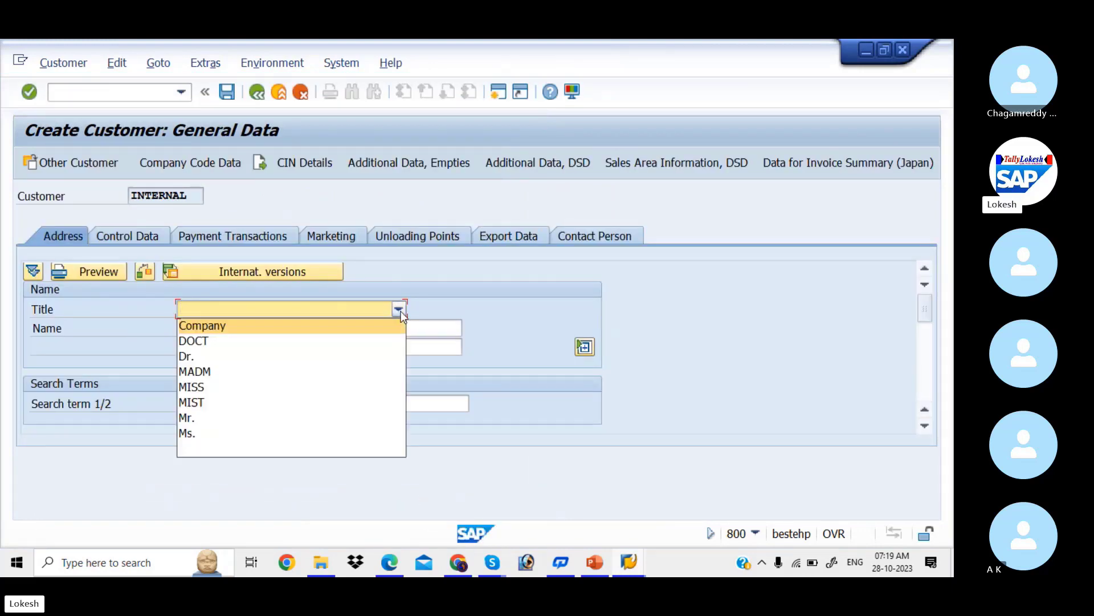
click(354, 326)
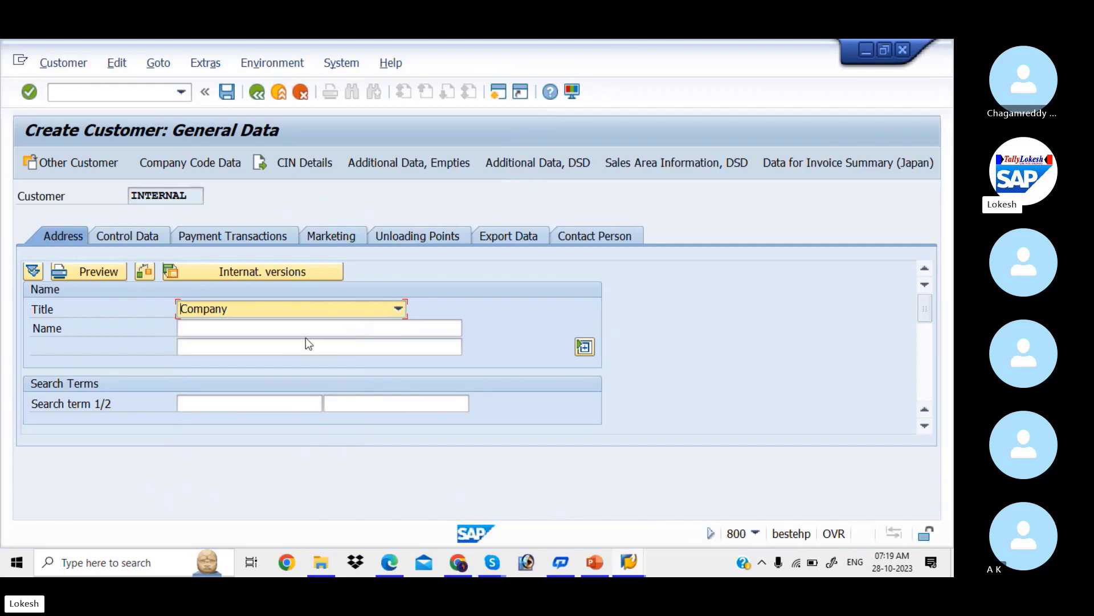
click(305, 334)
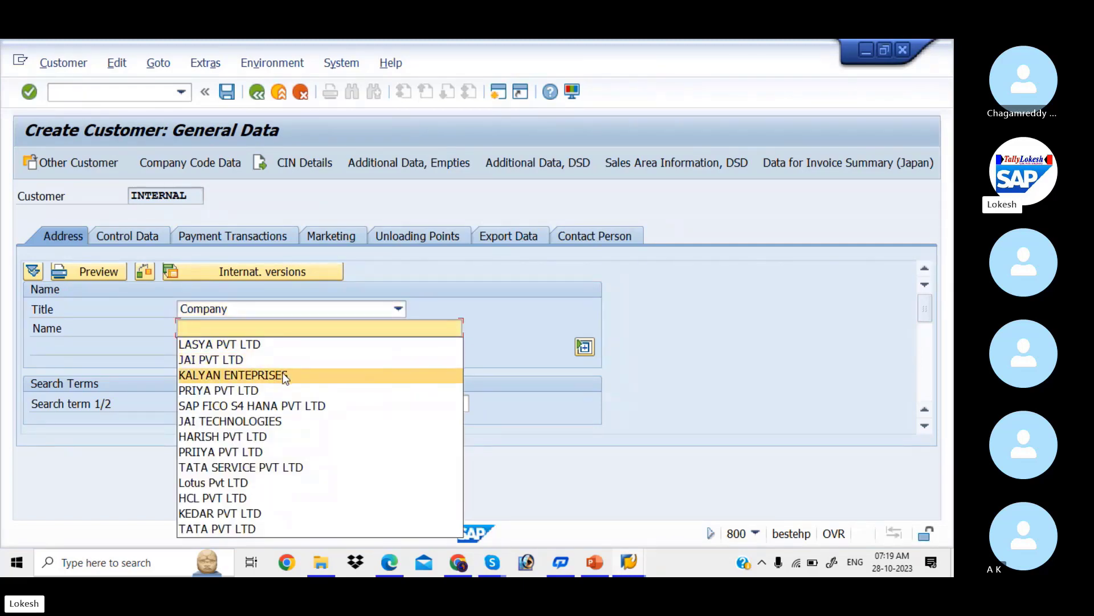
click(296, 467)
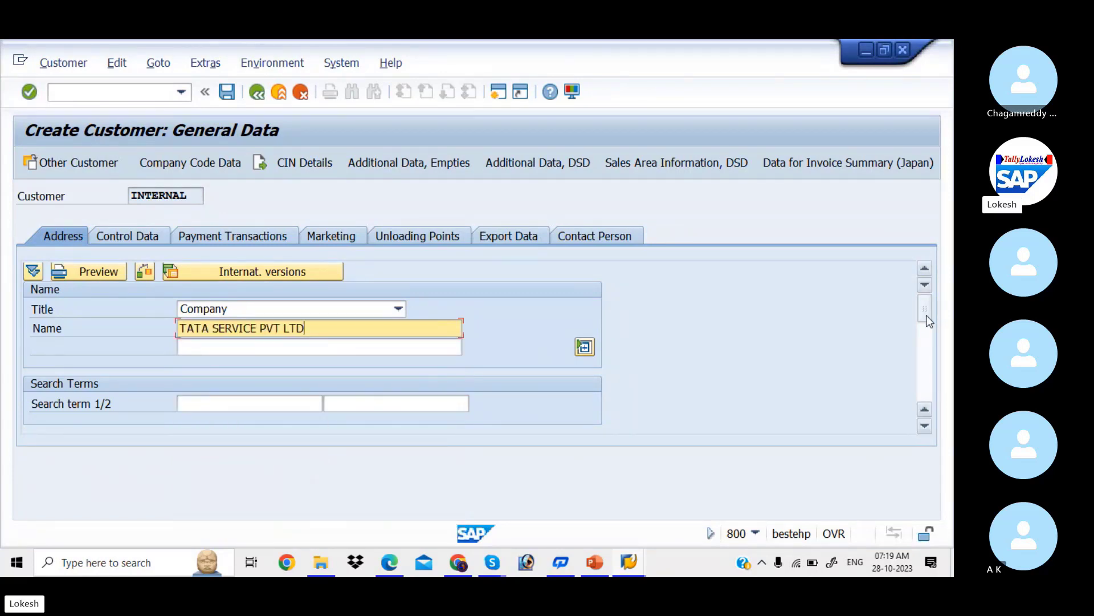
Step: Enter the second customer's street and house number in the street address
drag(926, 316, 928, 341)
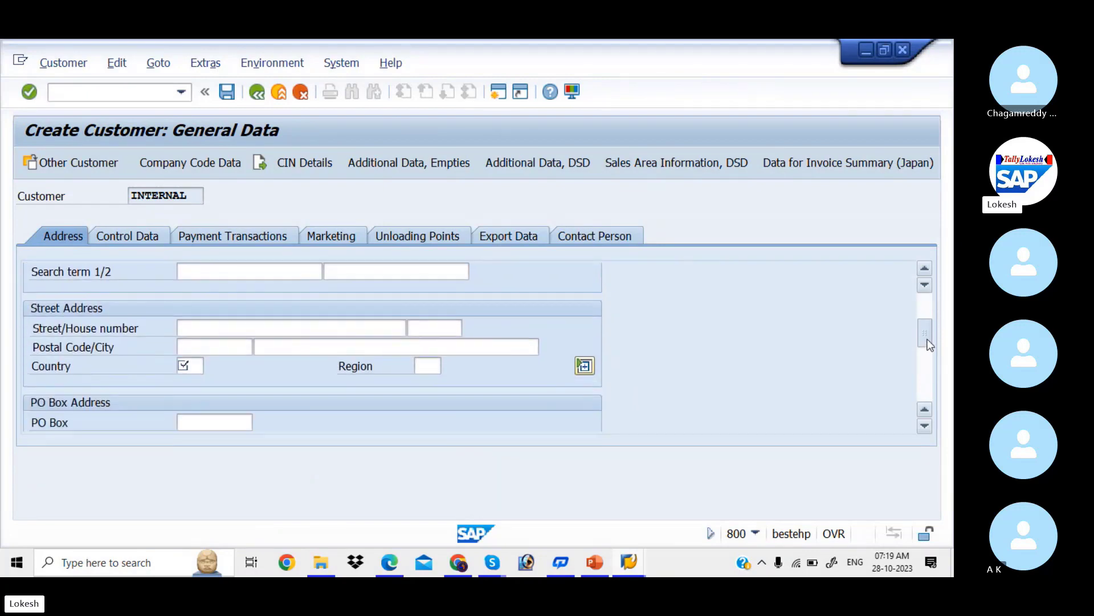
click(296, 329)
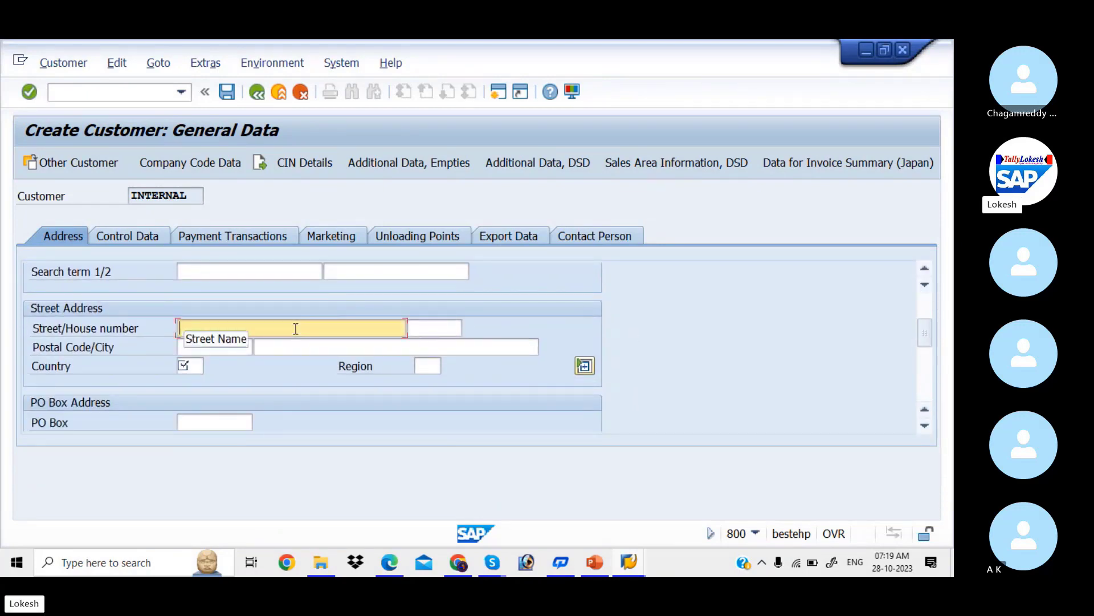
text(SR NAGAR)
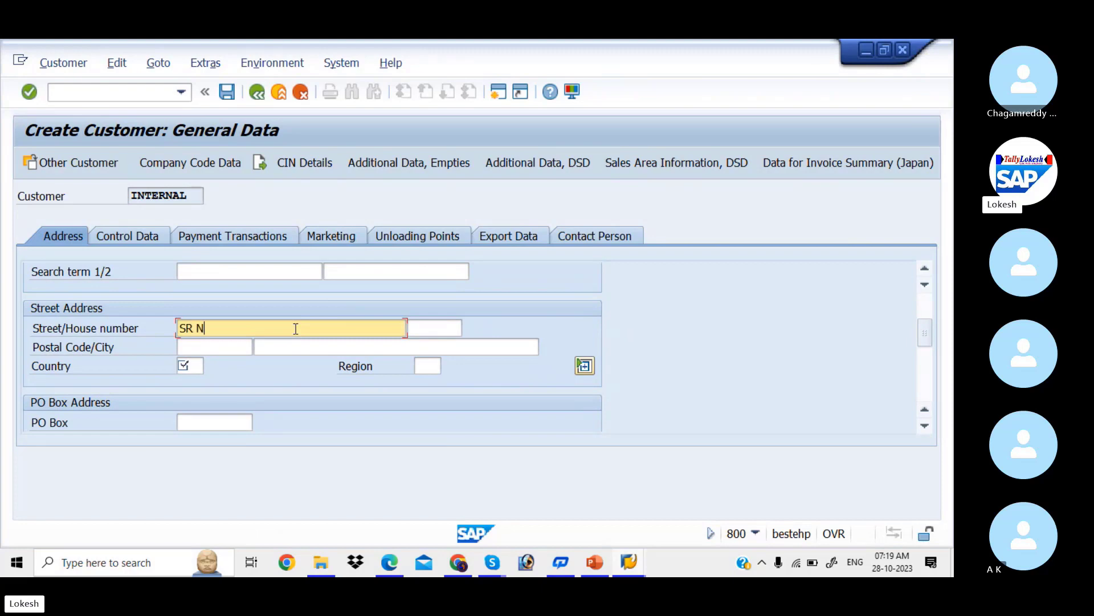
key(Tab)
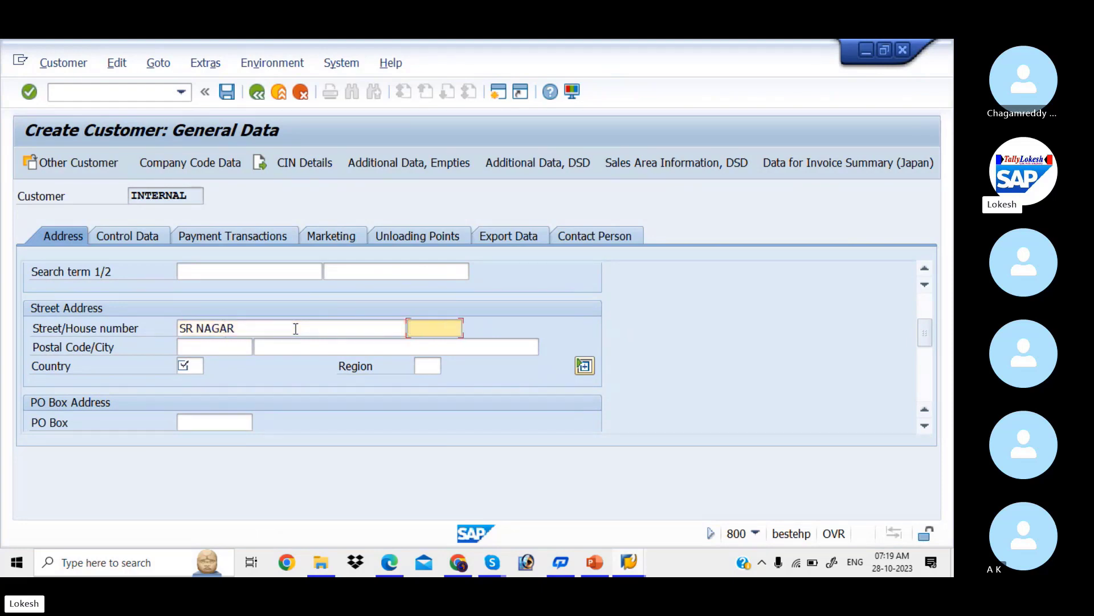
text(589)
key(Tab)
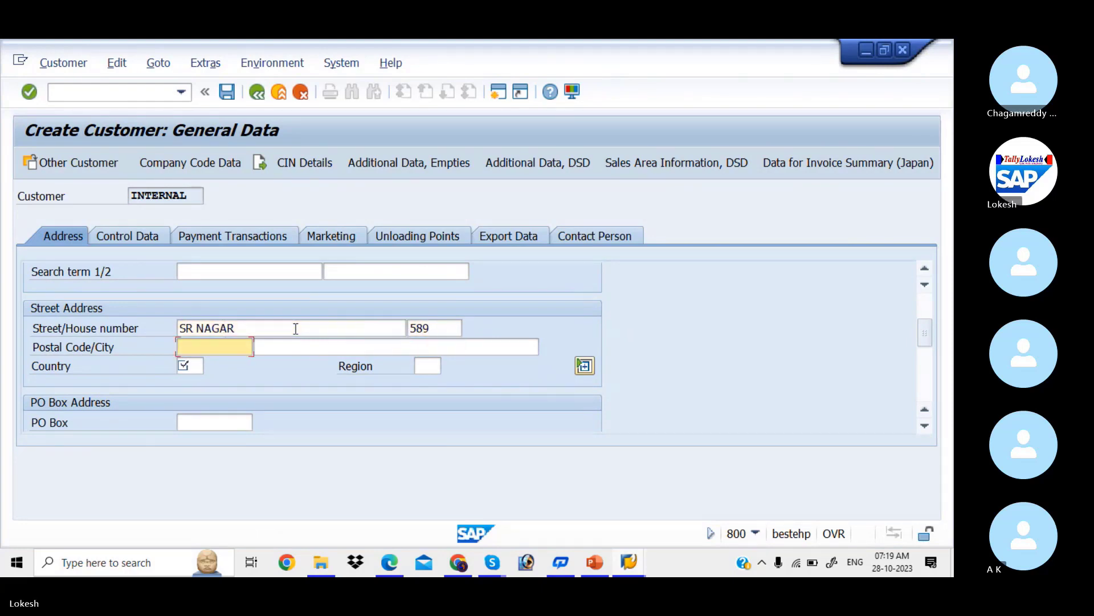
Step: Enter the postal code and city in the TATA SERVICE PVT LTD customer's street address
key(Down)
key(Down)
key(Down)
key(Down)
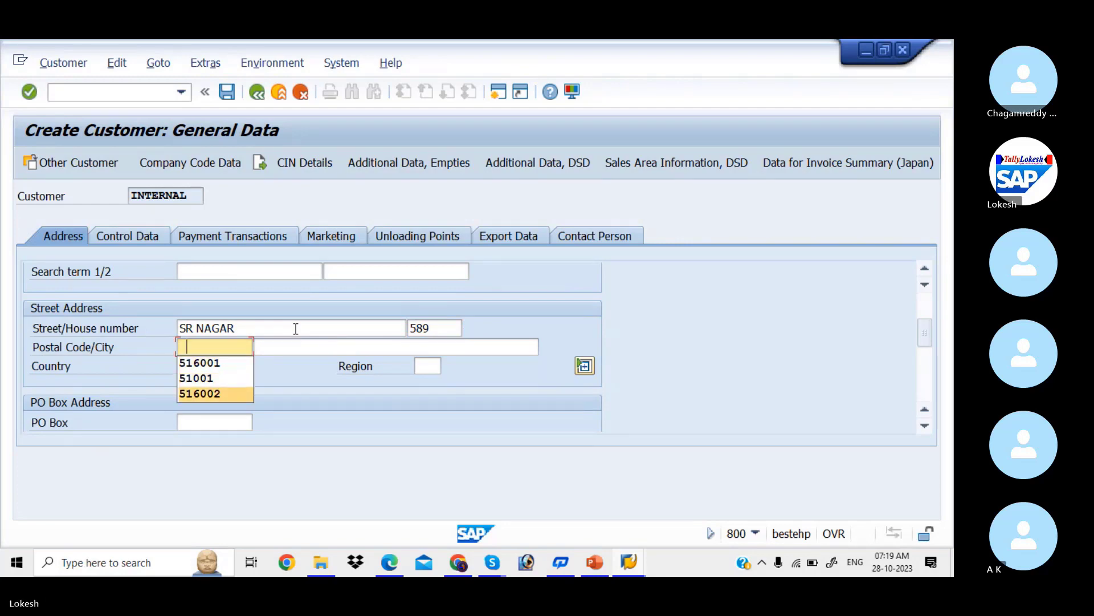
key(Tab)
text(H)
key(Down)
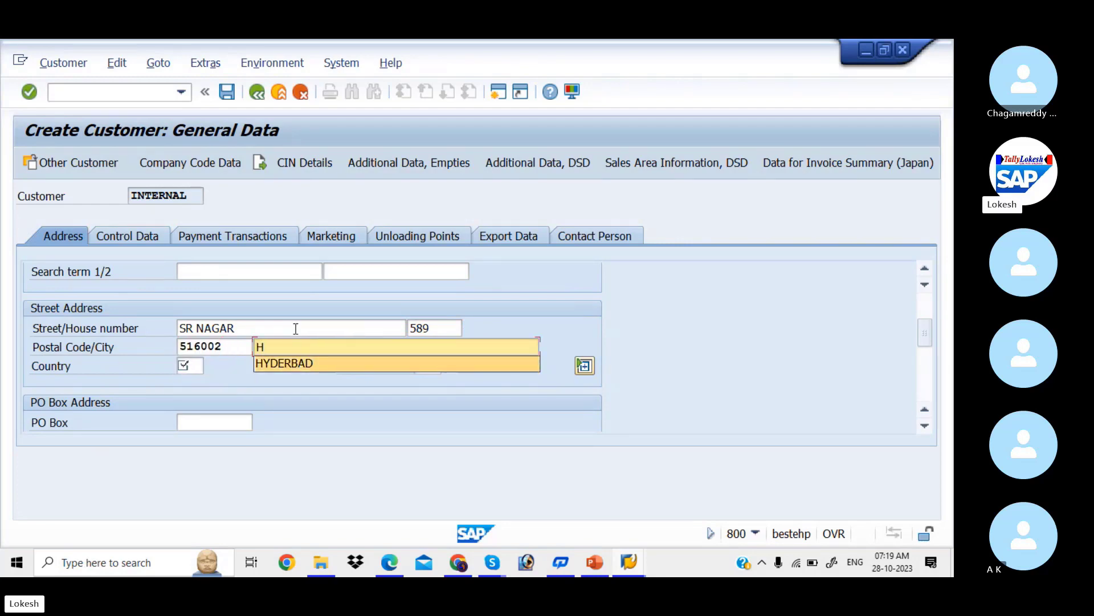
key(Tab)
key(Tab)
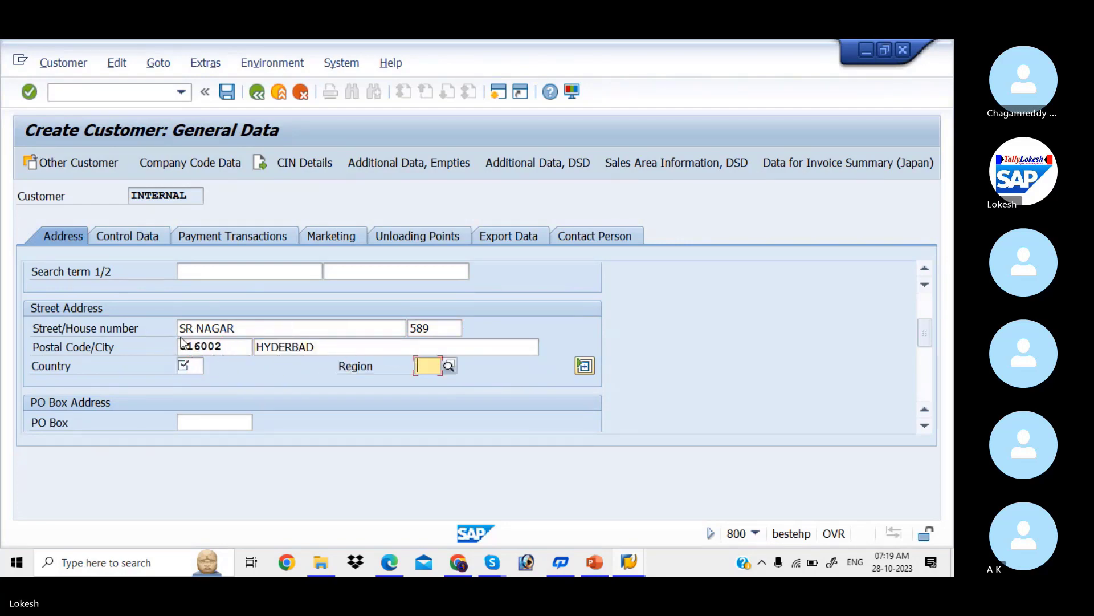
Step: Set the country to IN and the region to 36 in the customer's street address
click(190, 364)
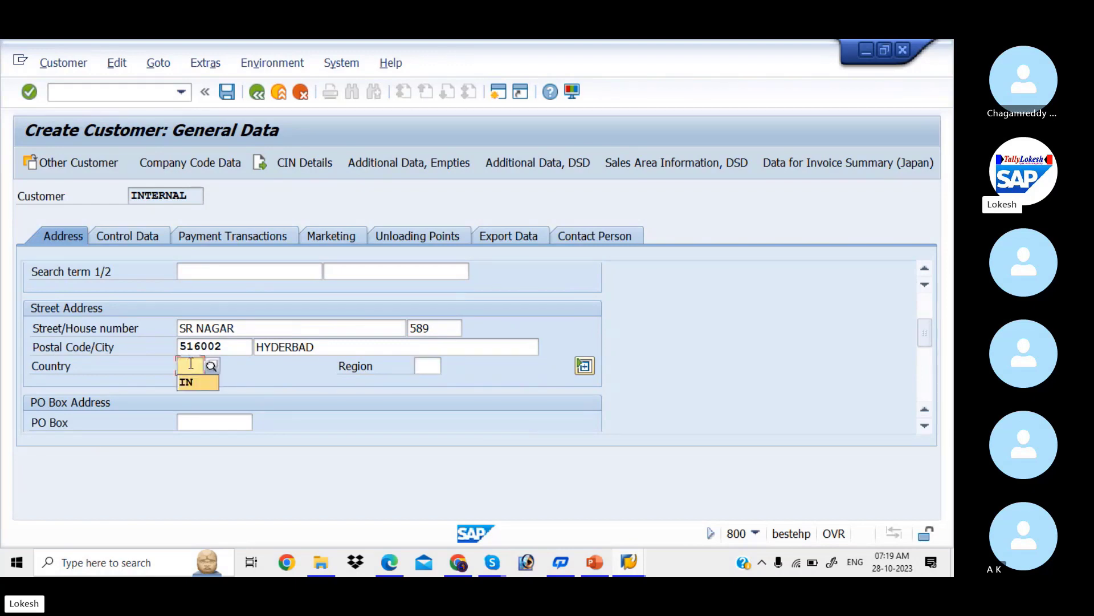
key(Down)
key(Tab)
key(Down)
key(Down)
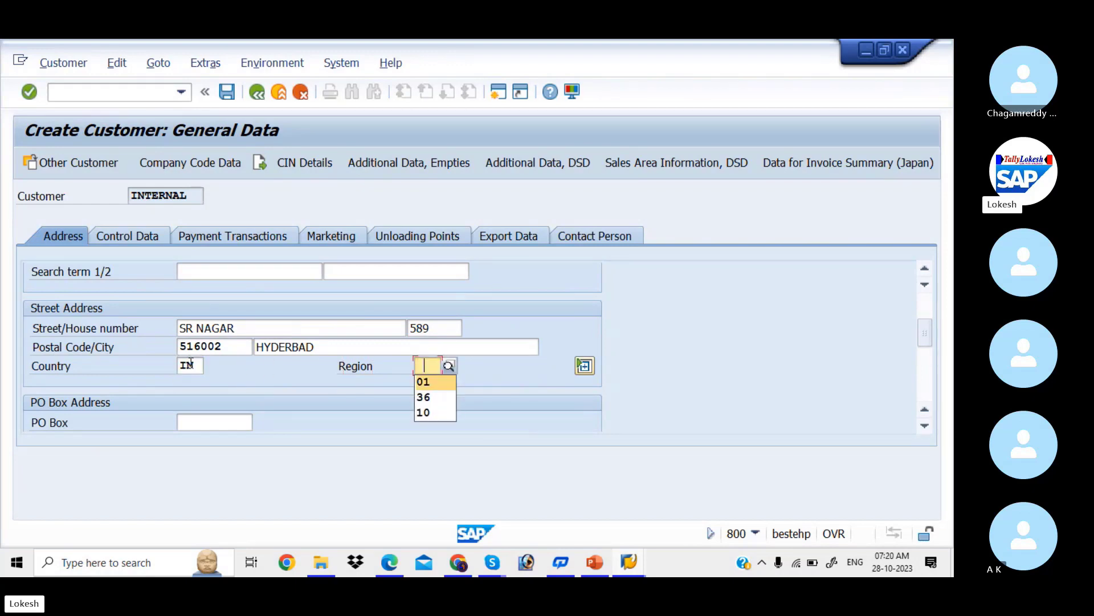
key(Tab)
key(Tab)
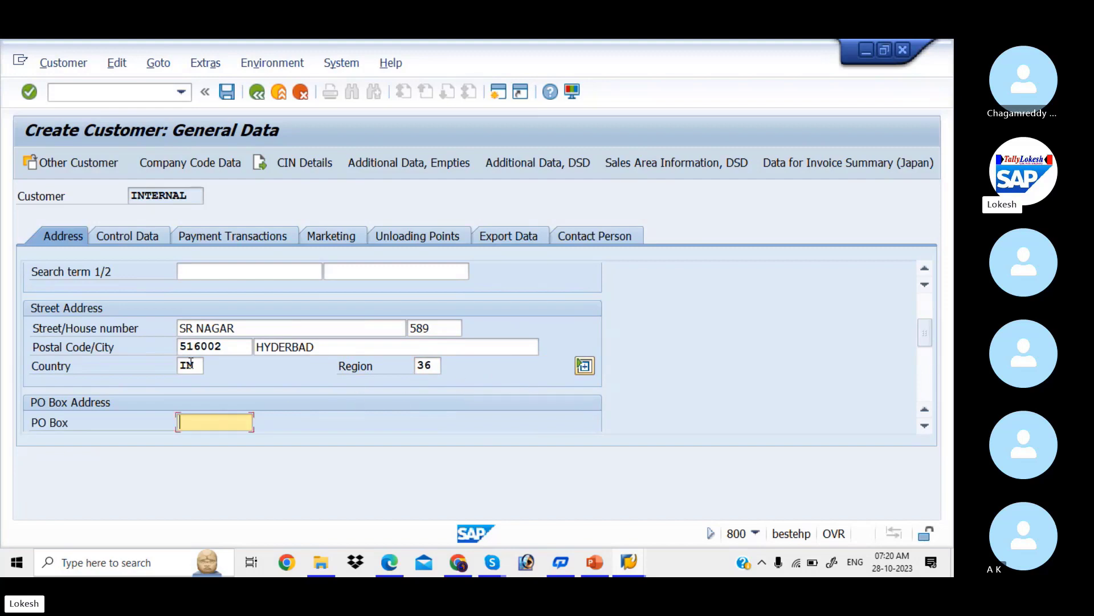
Step: Fill in the PO box and its postal code in the customer's PO box address
key(Down)
key(Tab)
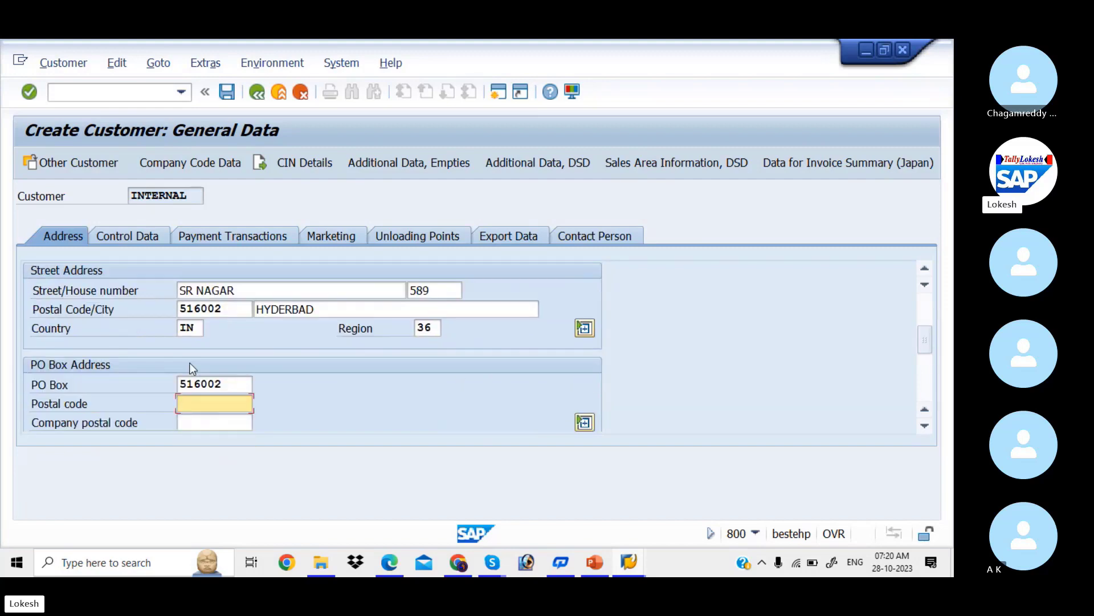
key(Down)
key(Down)
key(Tab)
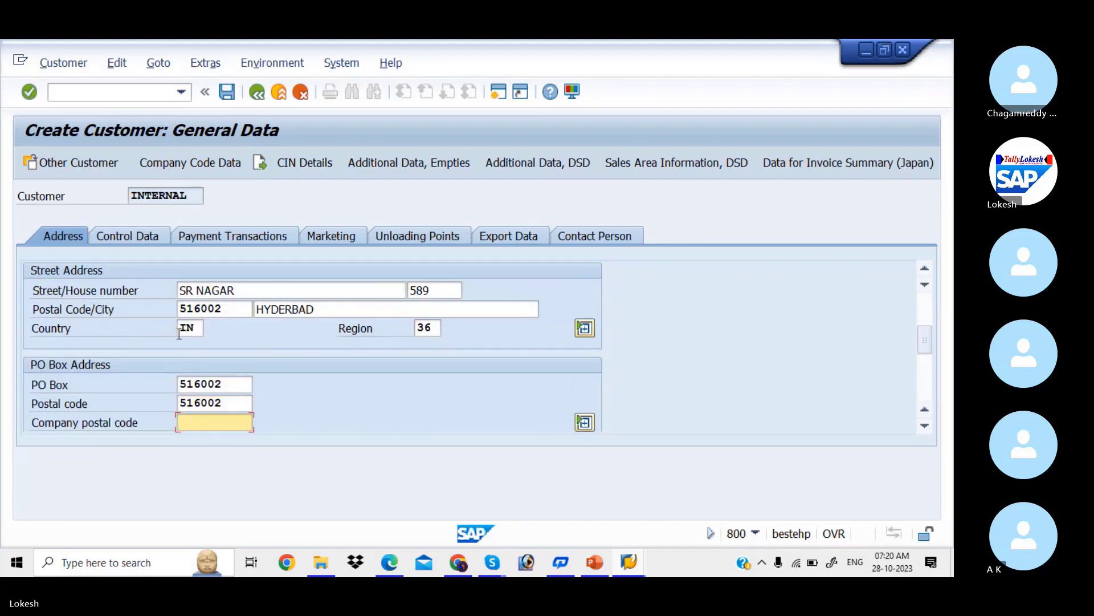
Step: Continue to the customer's company code data, accepting the record despite the listed duplicate
click(210, 167)
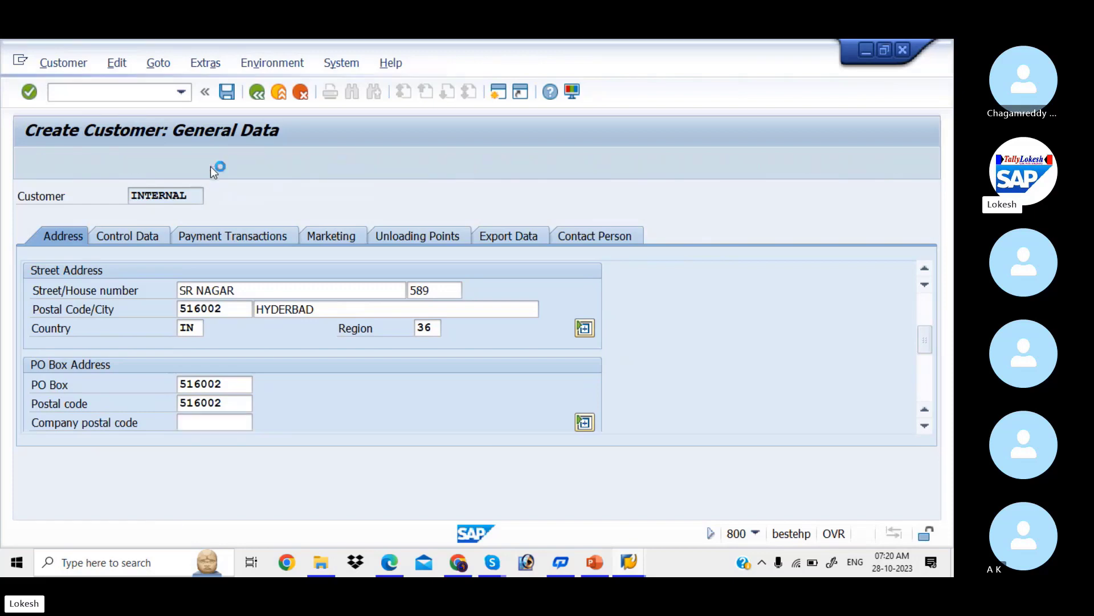
click(476, 532)
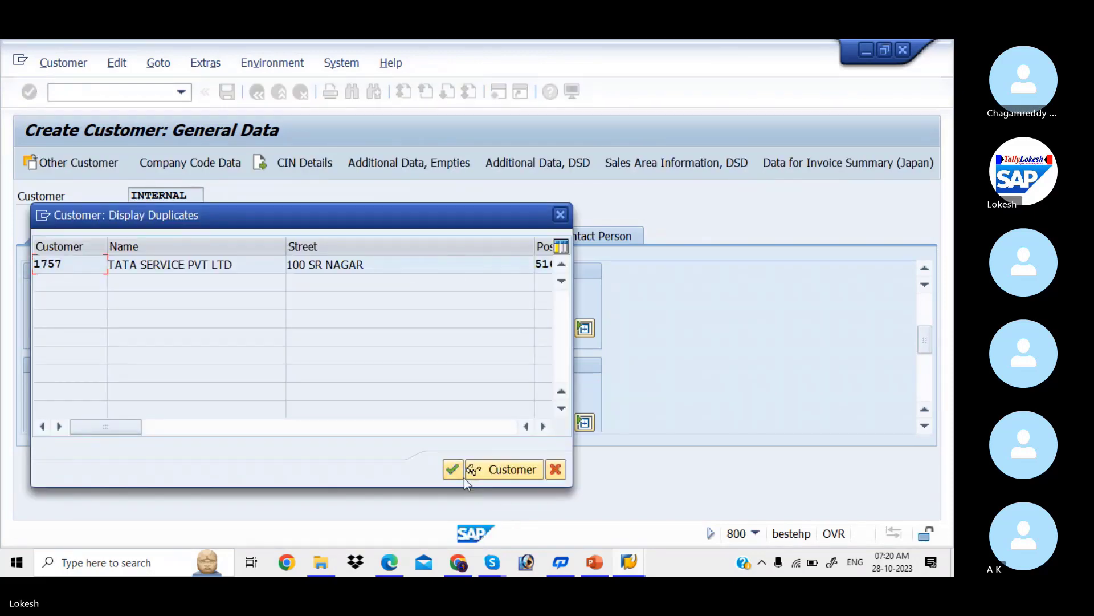
click(456, 472)
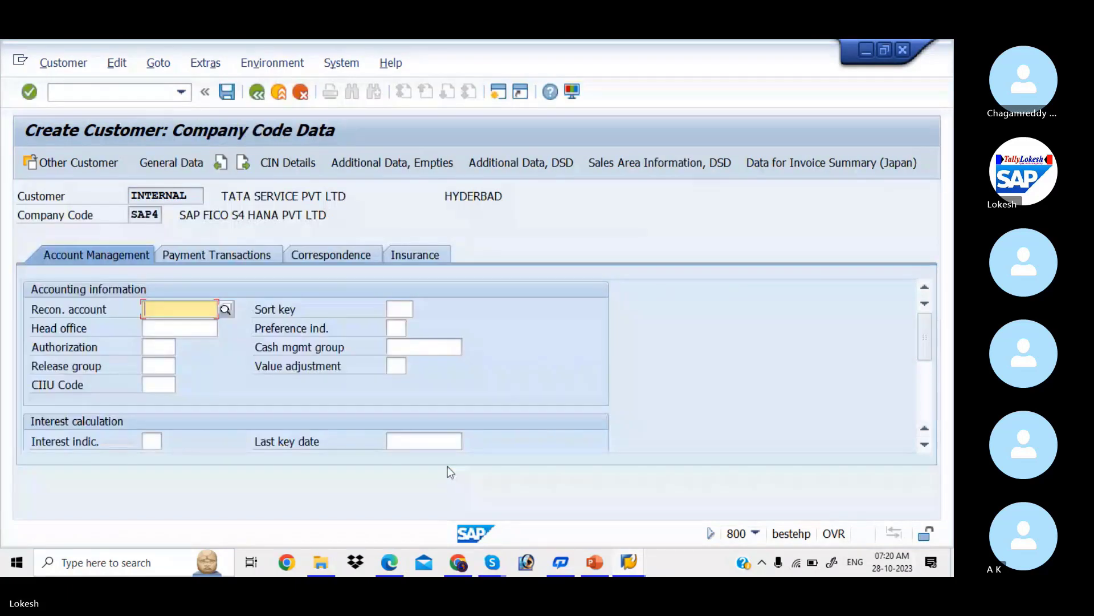
Step: Set reconciliation account 200005, sort key 031 and cash management group E6 in the accounting information
click(206, 314)
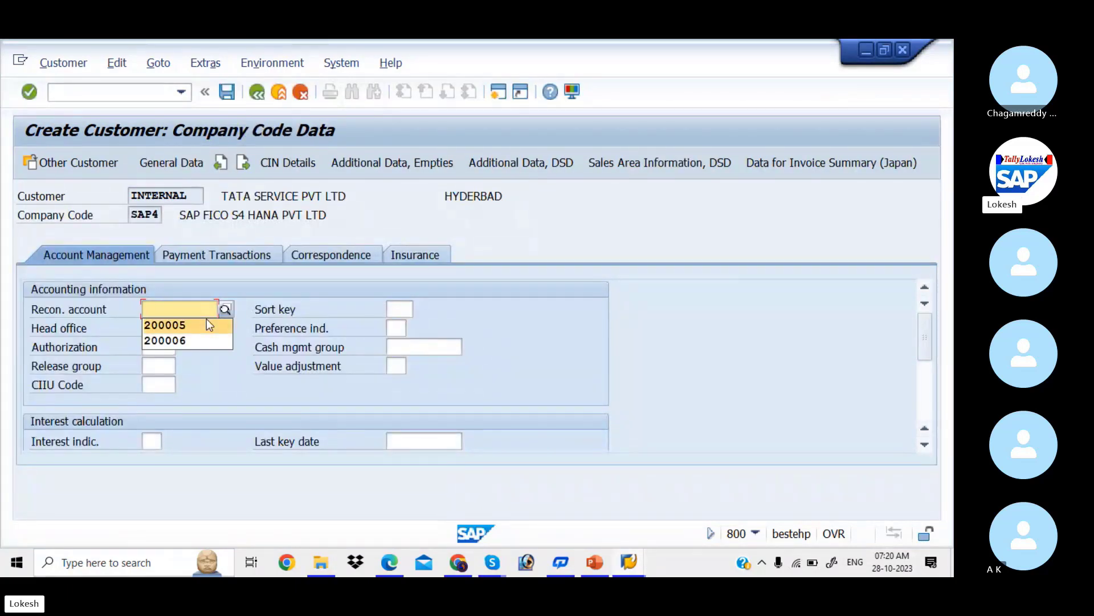
key(Tab)
key(Down)
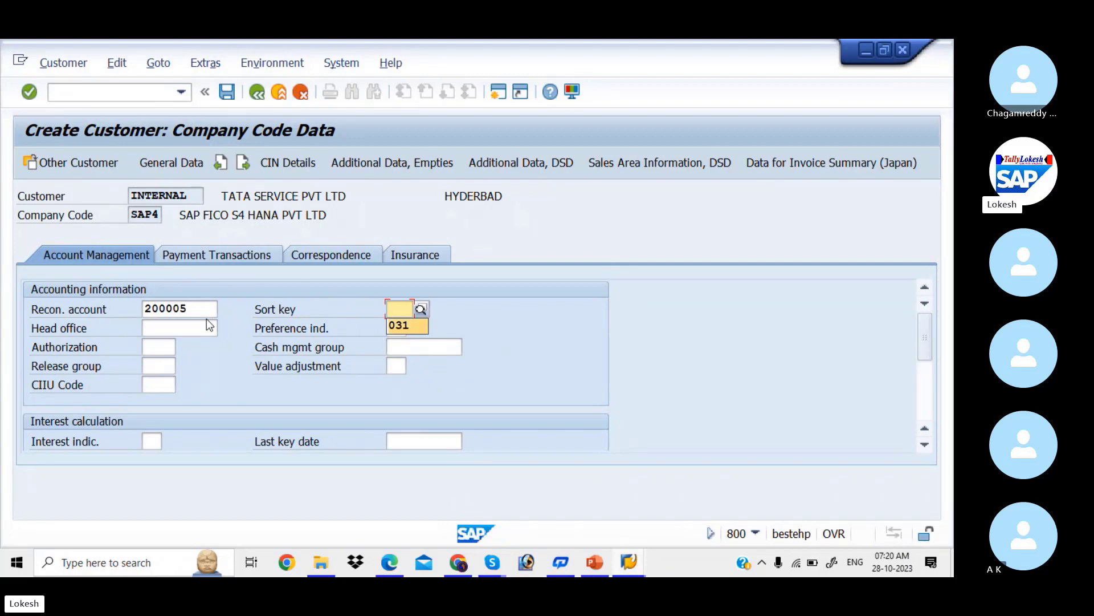
key(Tab)
key(Tab)
key(Tab)
key(Tab)
key(Down)
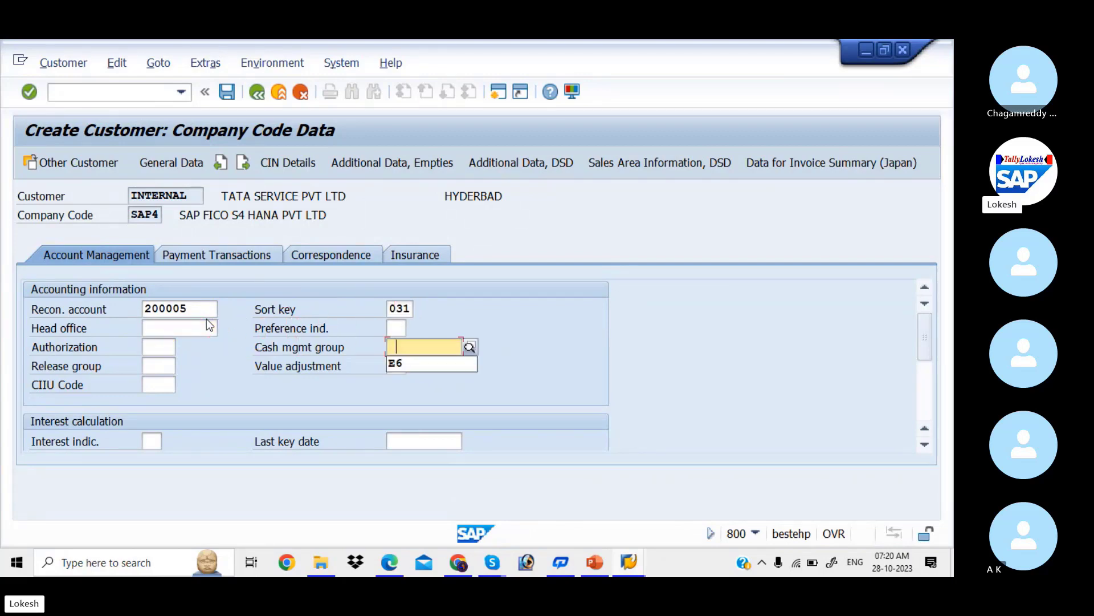
key(Tab)
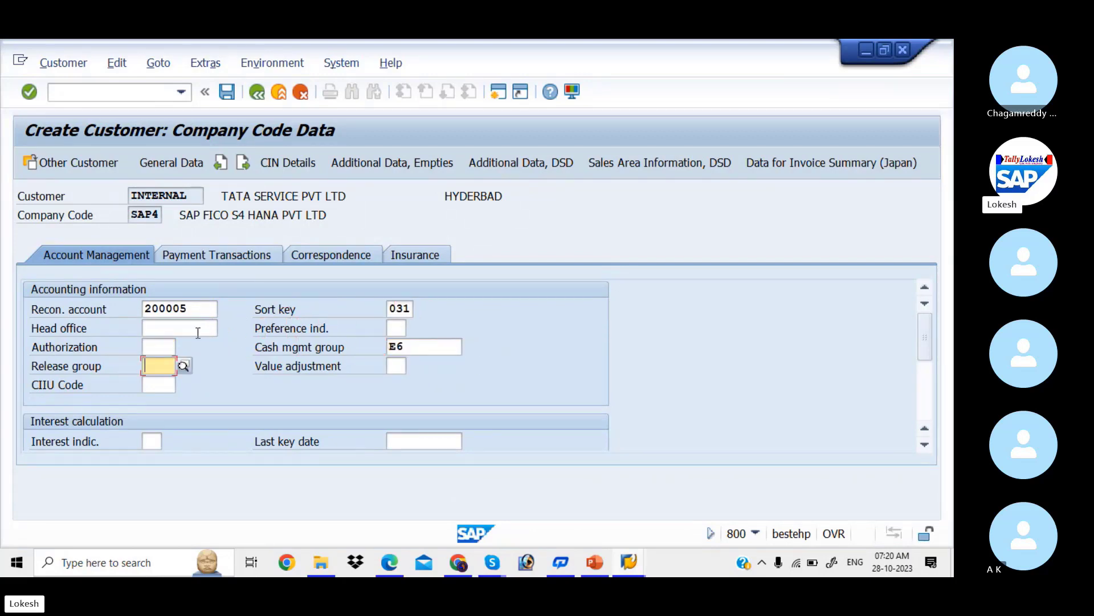
Step: Set the terms of payment to 0001 in the payment transactions data and save the second customer
click(244, 247)
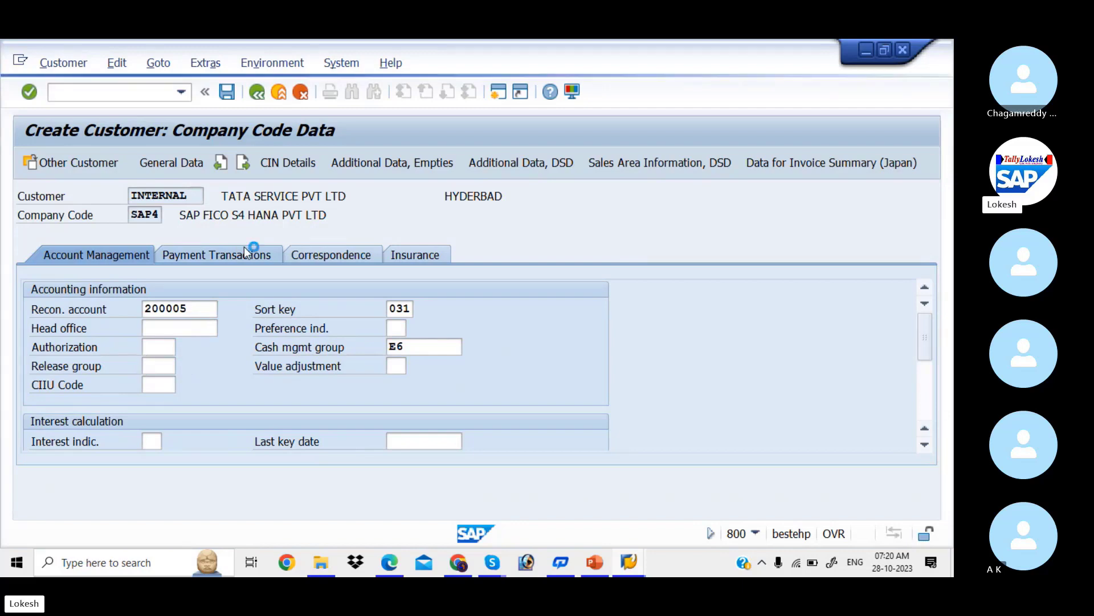
key(Down)
key(Down)
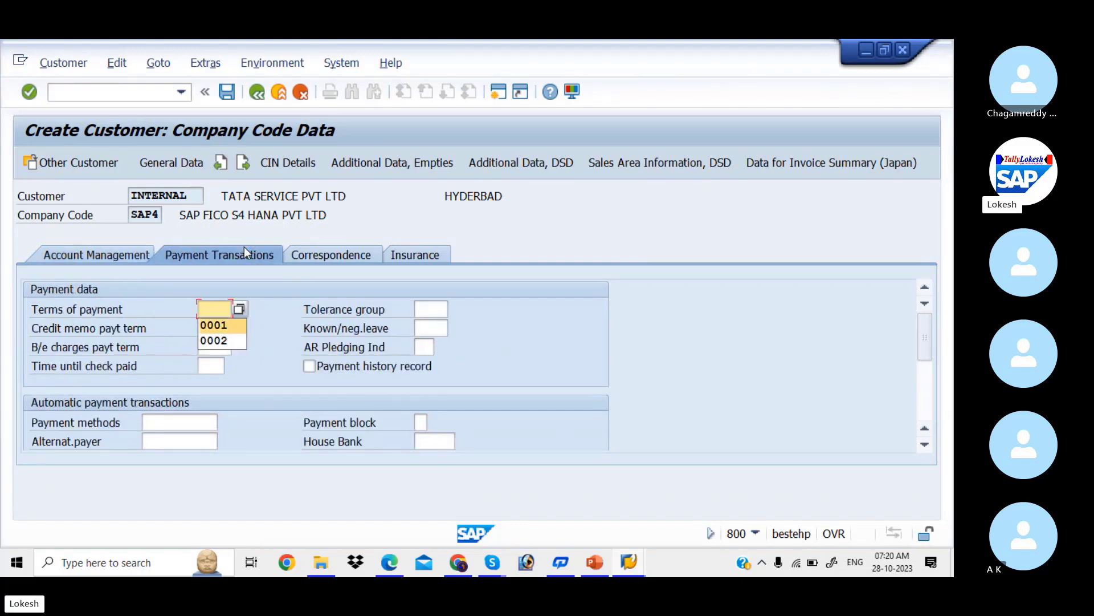
key(Tab)
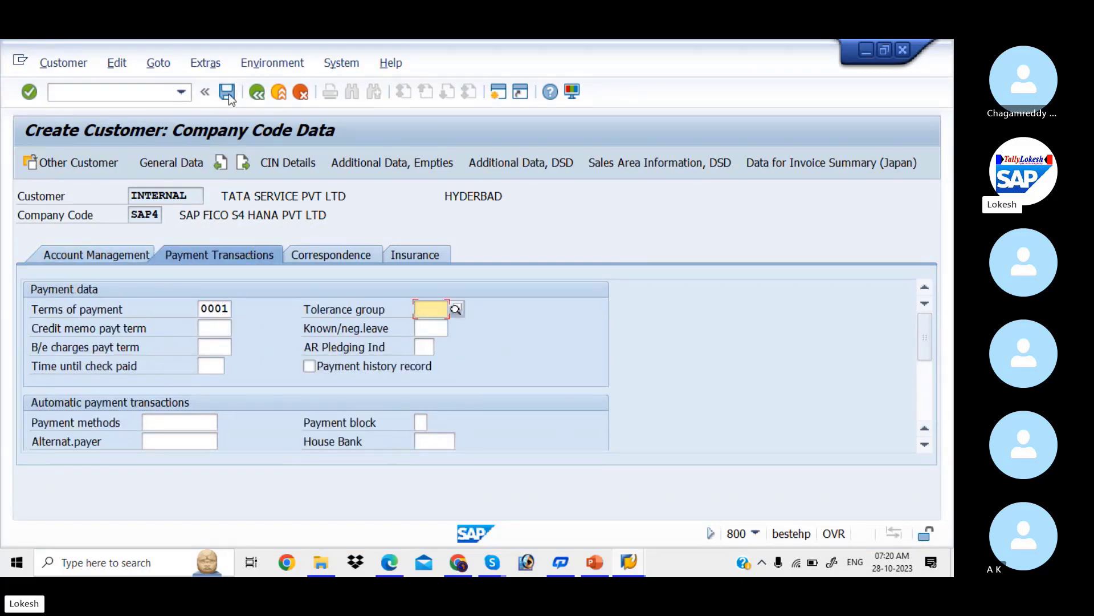
click(227, 93)
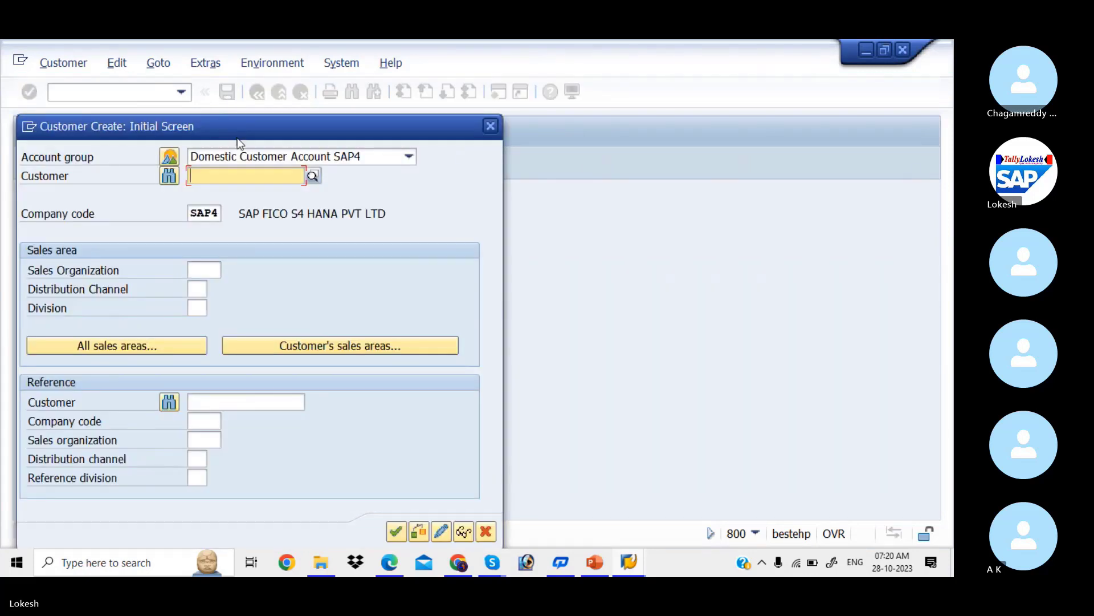
Step: Start another Domestic Customer Account SAP4 customer for company code SAP4 with the title Company
drag(285, 123, 328, 46)
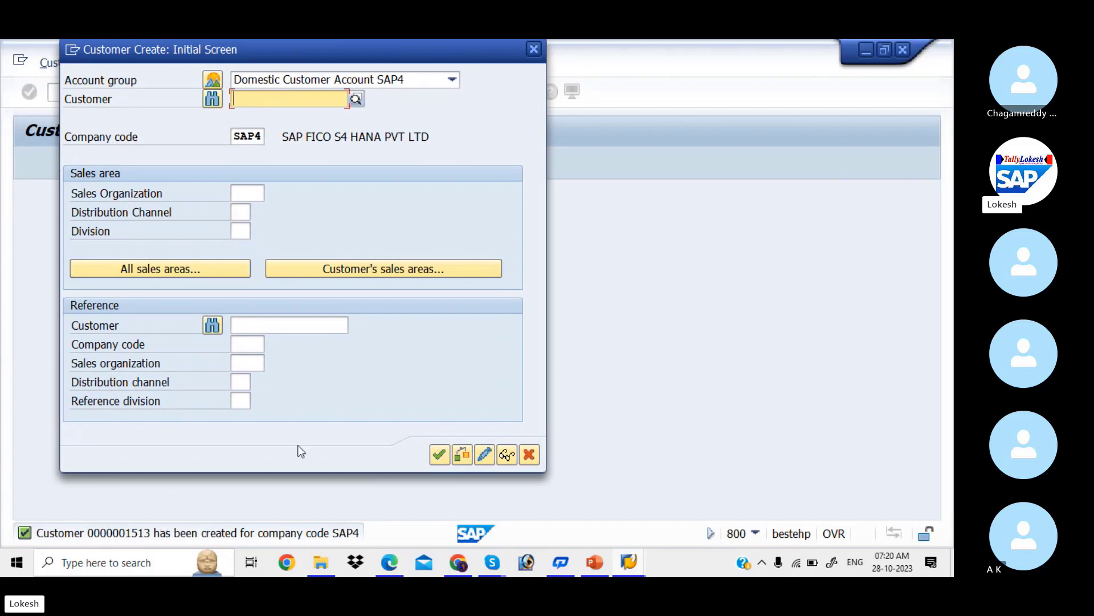
click(444, 455)
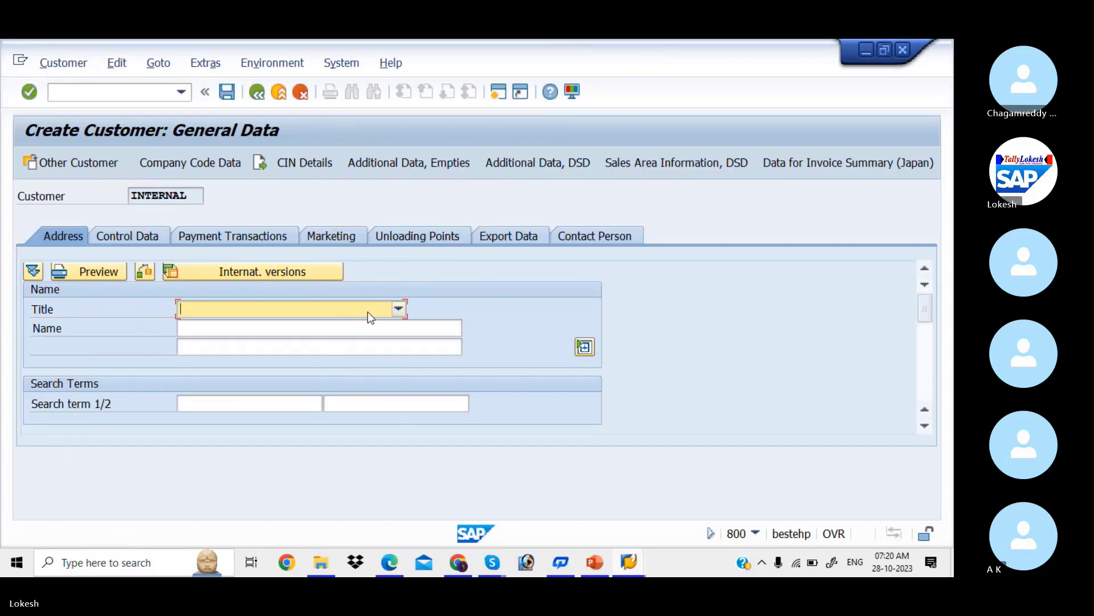
click(367, 312)
click(341, 329)
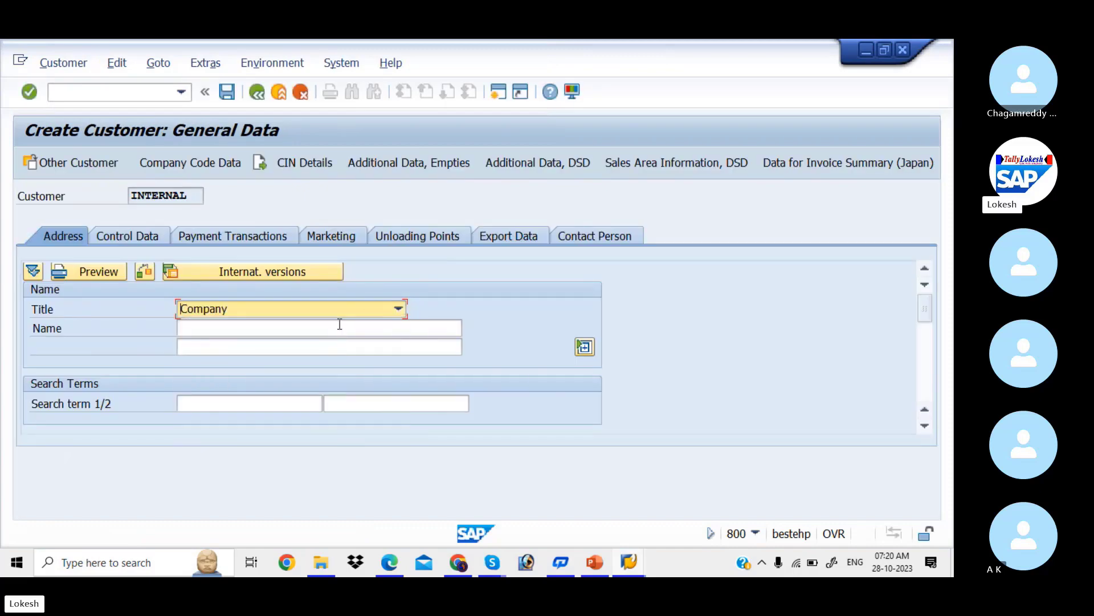
Step: Set the new customer's name to Lotus Pvt LTD, reusing the previously entered value
click(303, 327)
key(Down)
key(Down)
key(Down)
key(Down)
key(Down)
key(Down)
key(Down)
key(Down)
key(Down)
key(Down)
key(Down)
key(Down)
key(Down)
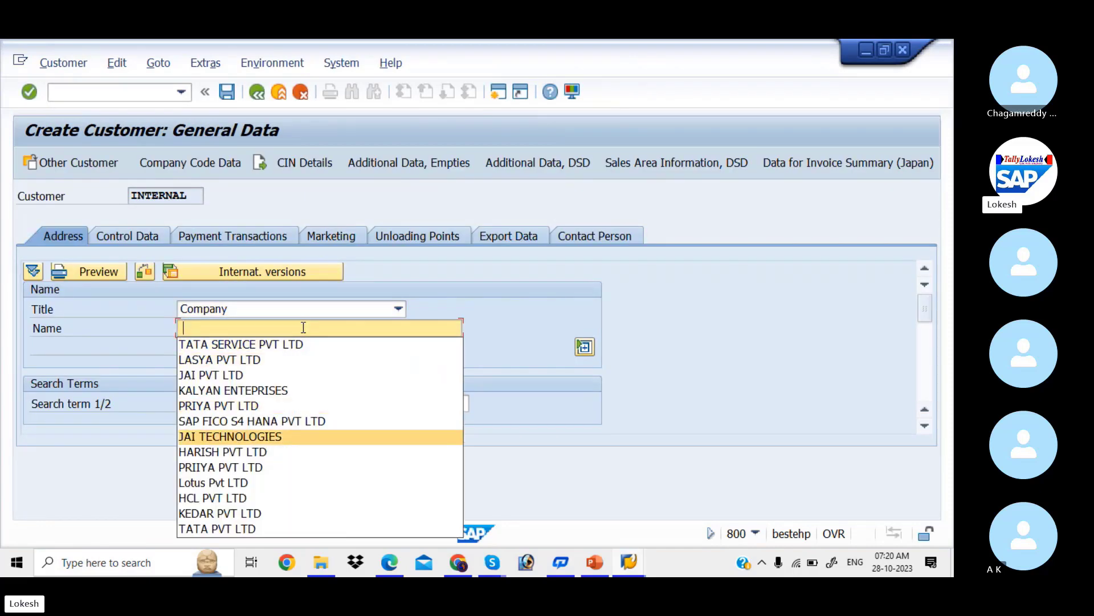
key(Up)
key(Up)
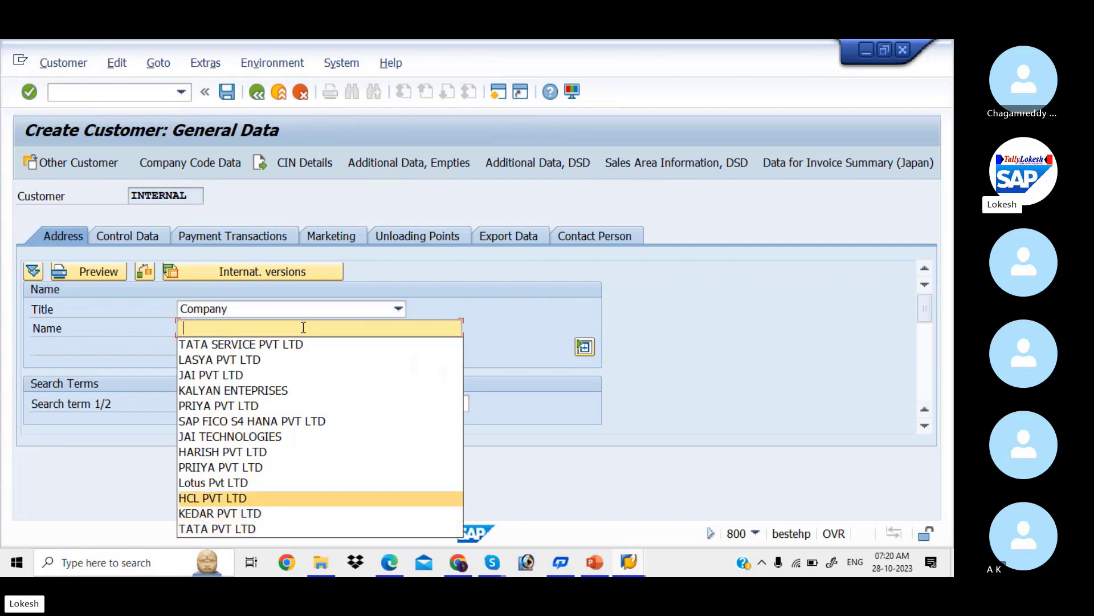
key(Up)
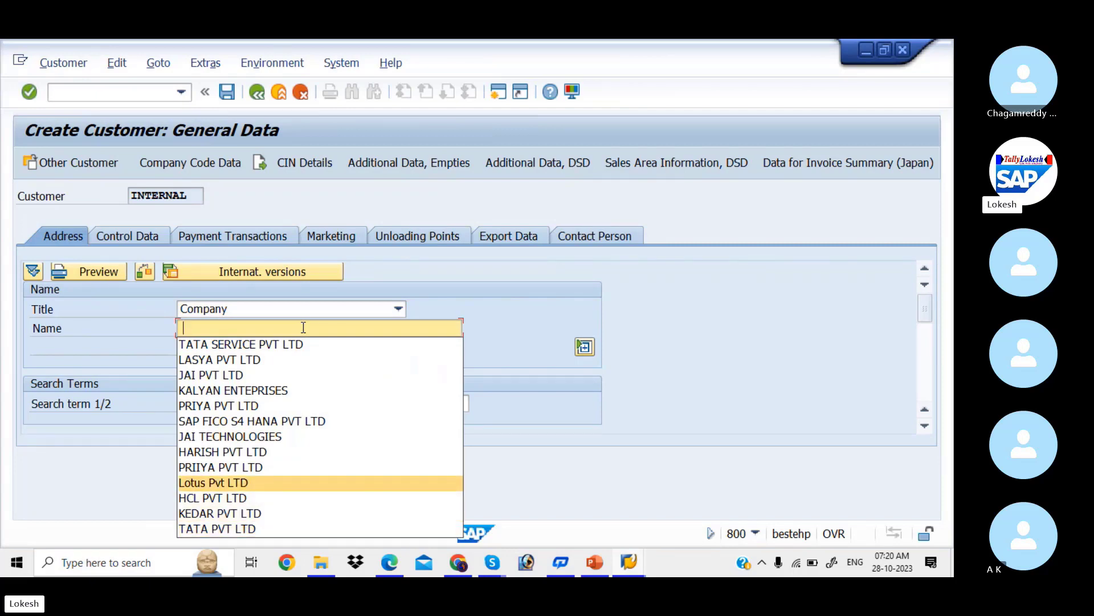
key(Return)
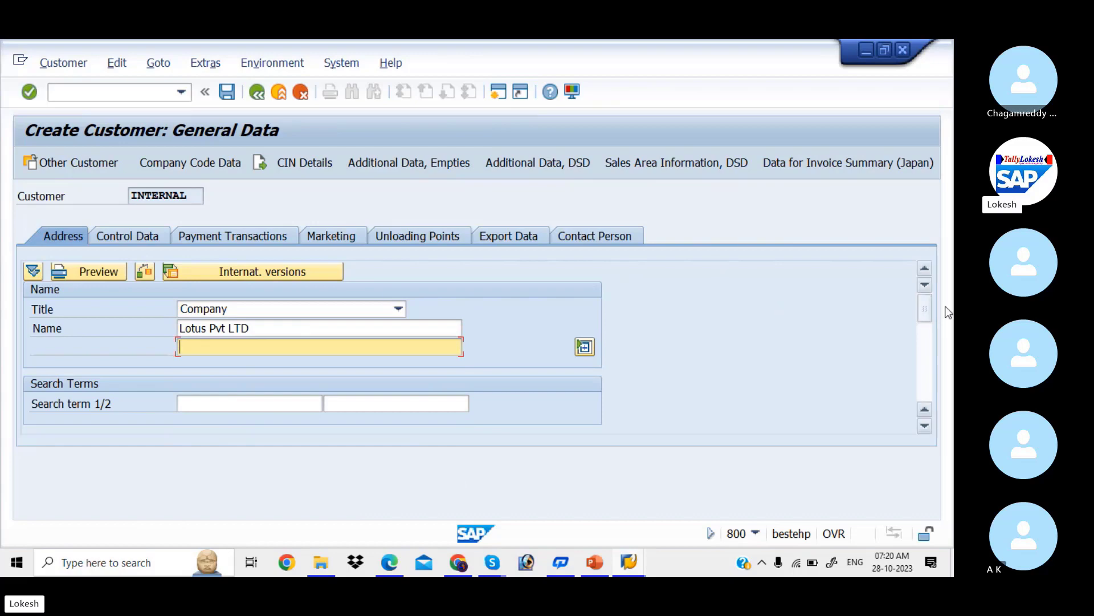
Step: Enter the street and house number in the Lotus Pvt LTD customer's street address
drag(925, 306, 928, 328)
click(299, 325)
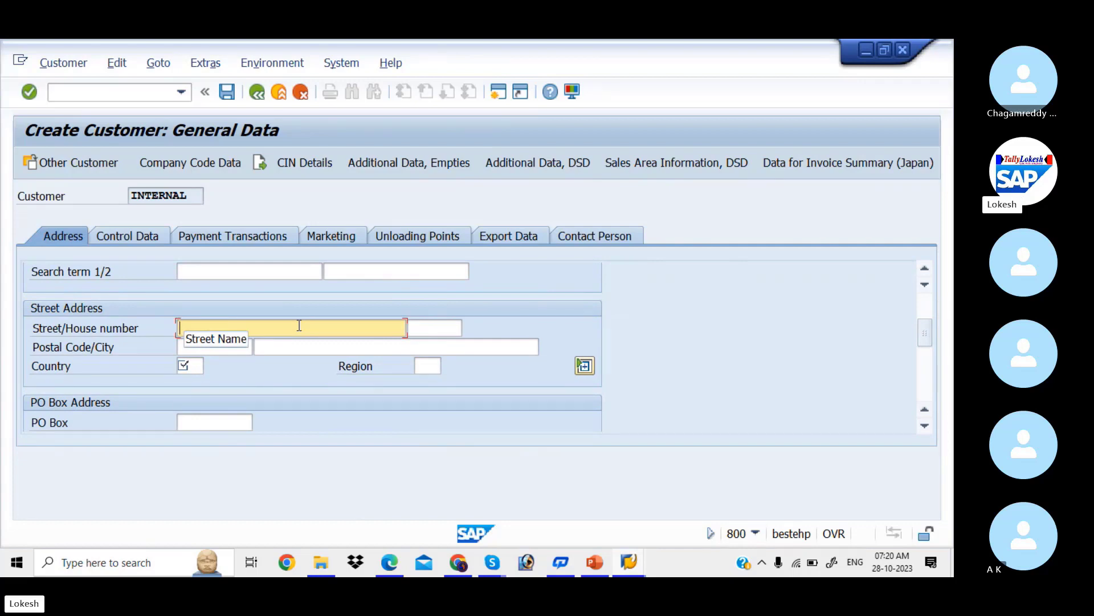
text(ASHOK N)
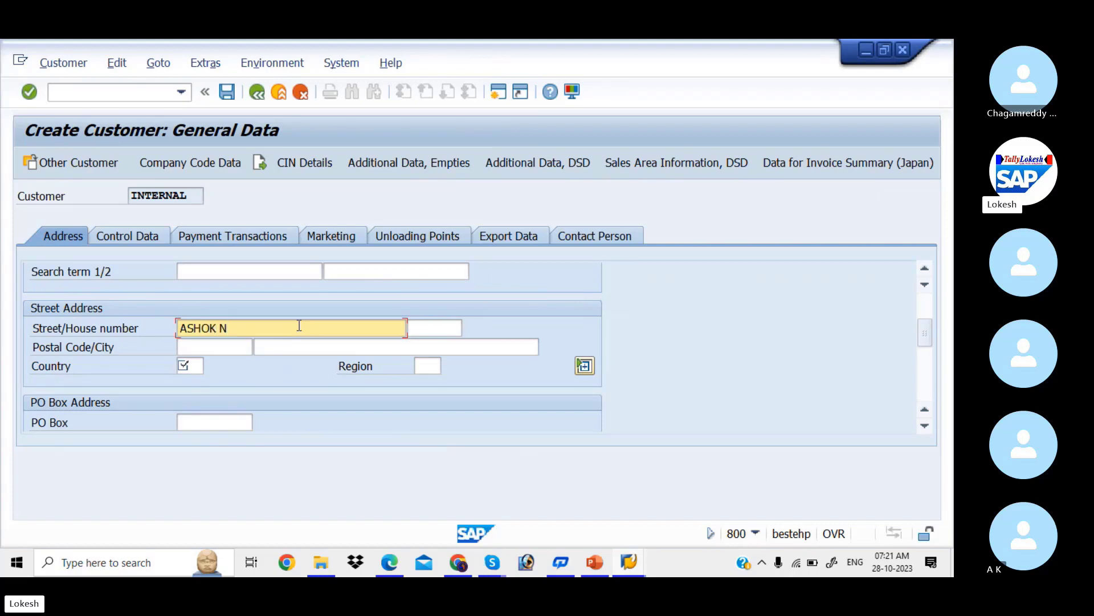
text(AGAR)
key(Tab)
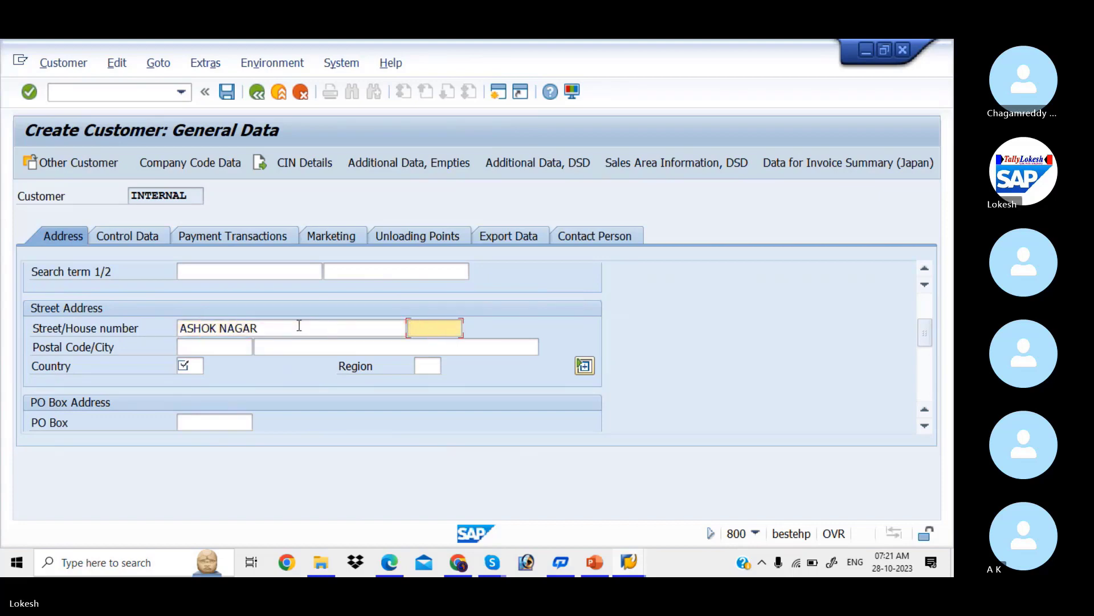
text(456)
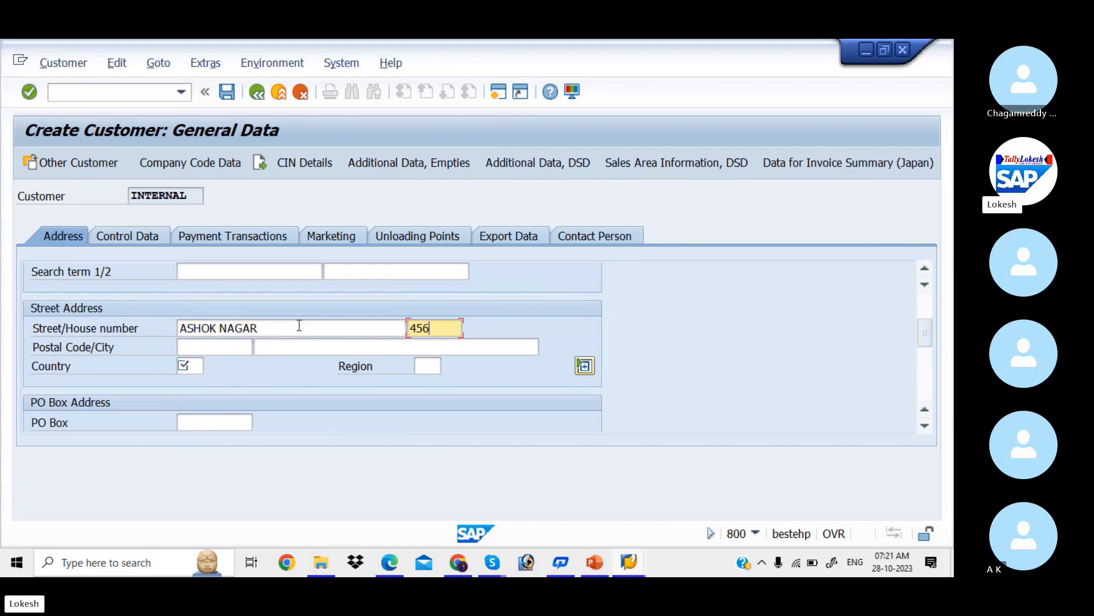
key(Tab)
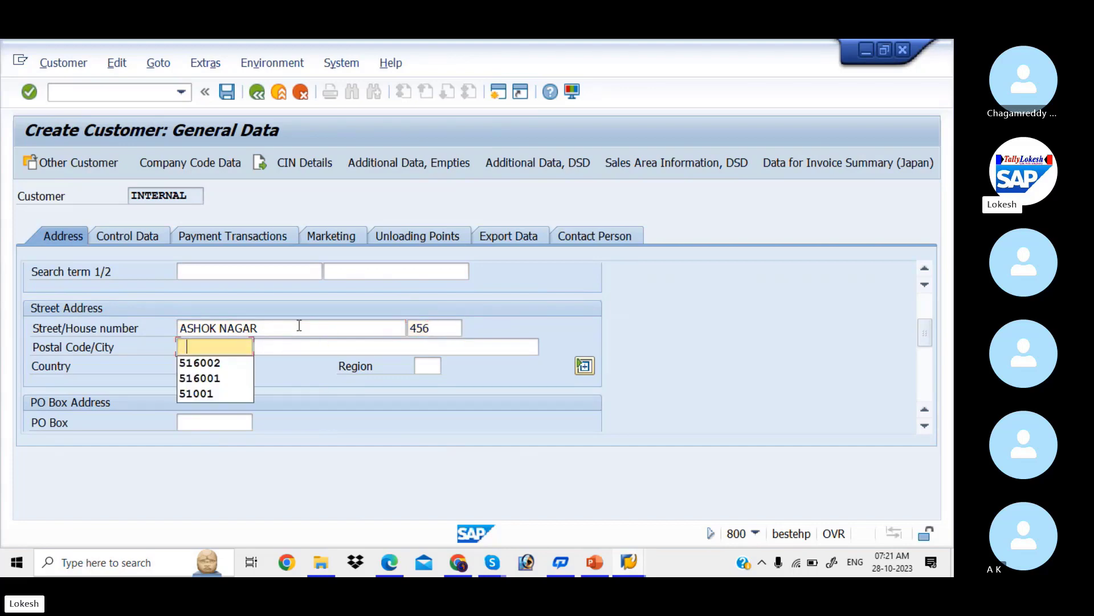
Step: Enter the postal code and city for the Lotus Pvt LTD customer
key(Down)
key(Down)
key(Tab)
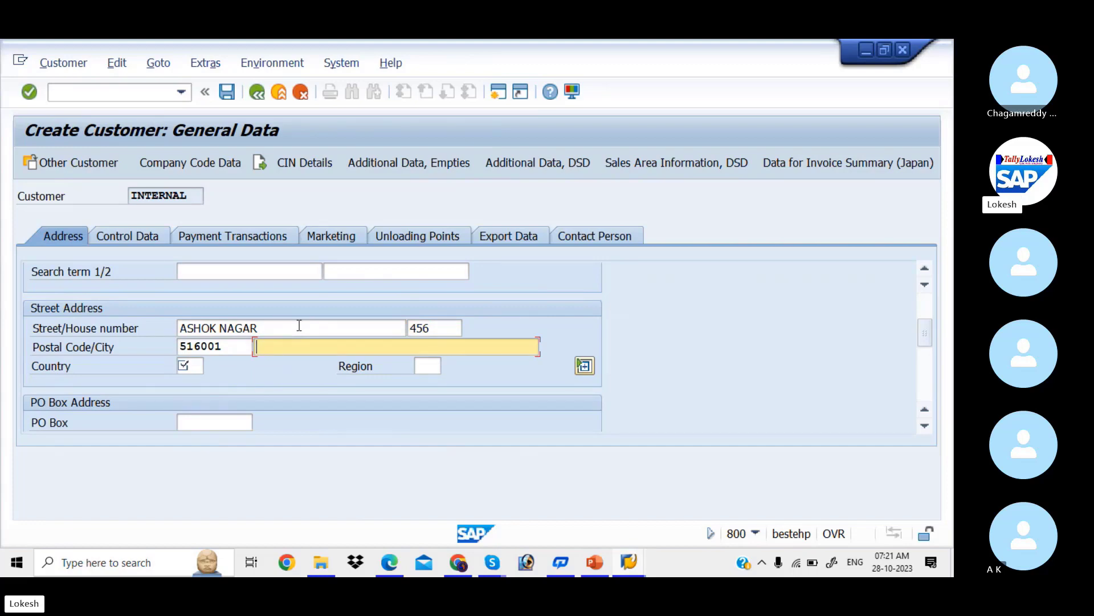
text(N)
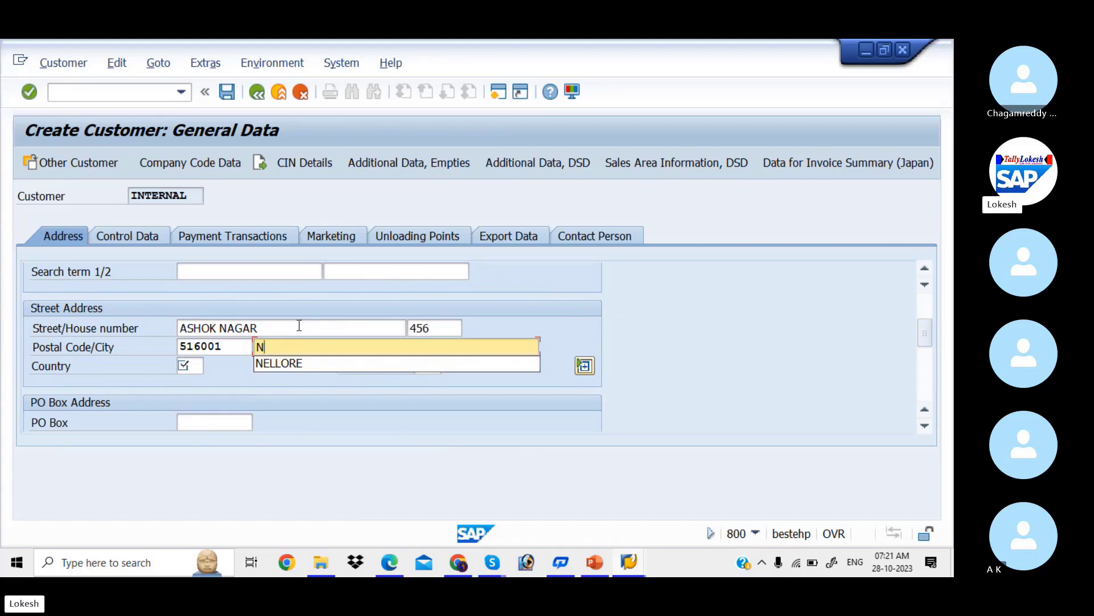
key(Down)
key(Tab)
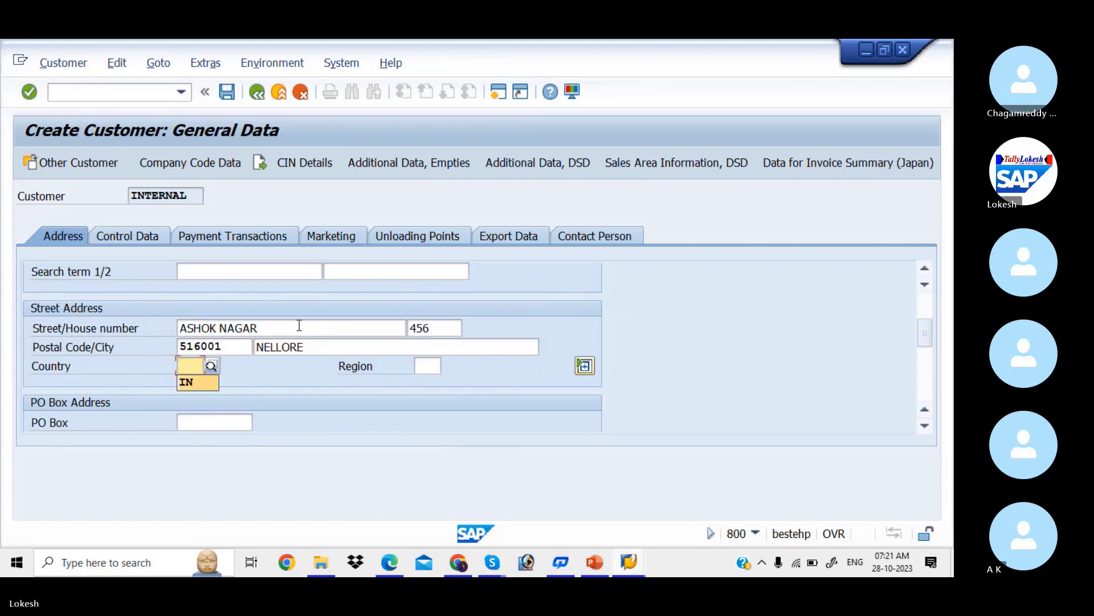
Step: Set the Lotus Pvt LTD customer's country to IN and region to 01 in the street address
key(Down)
key(Tab)
key(Down)
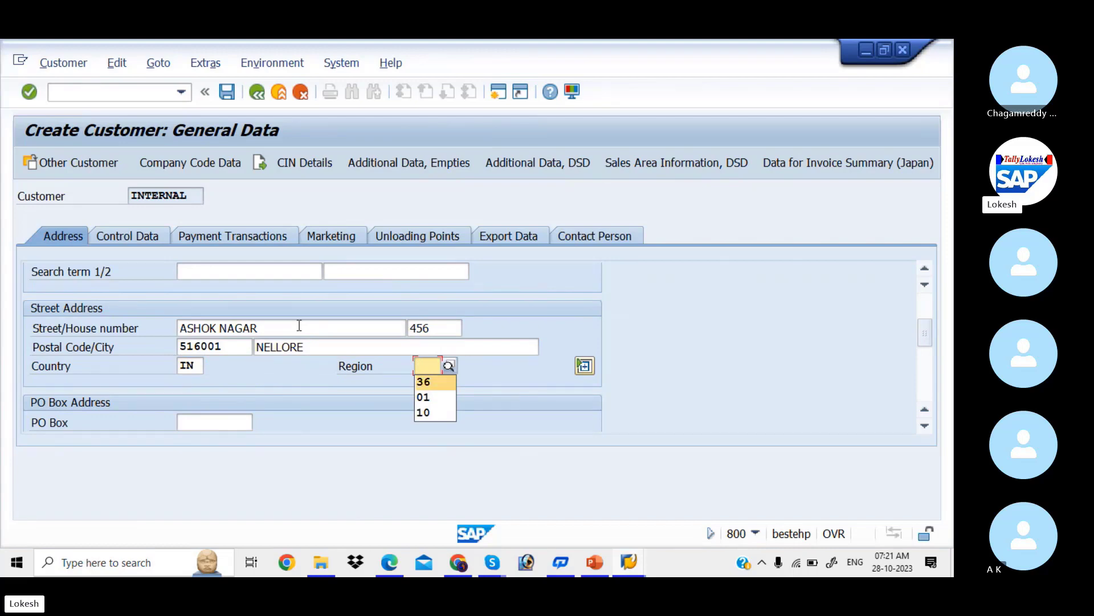
key(Down)
key(Return)
key(Tab)
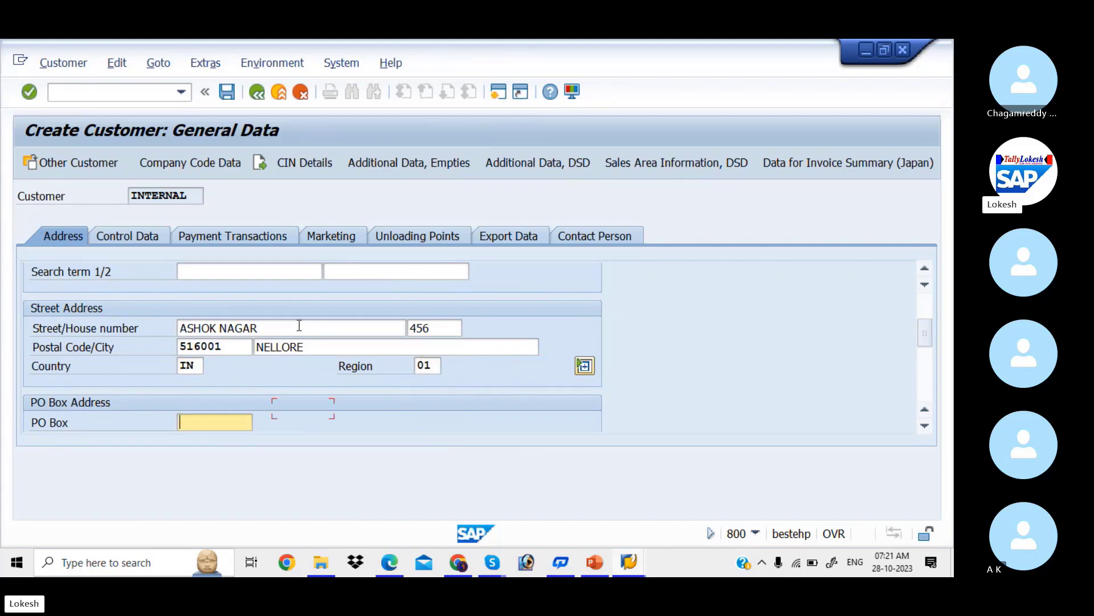
Step: Fill in the PO box and its postal code for the customer, reusing the previously entered values
scroll(300, 325, down, 1)
key(Down)
key(Tab)
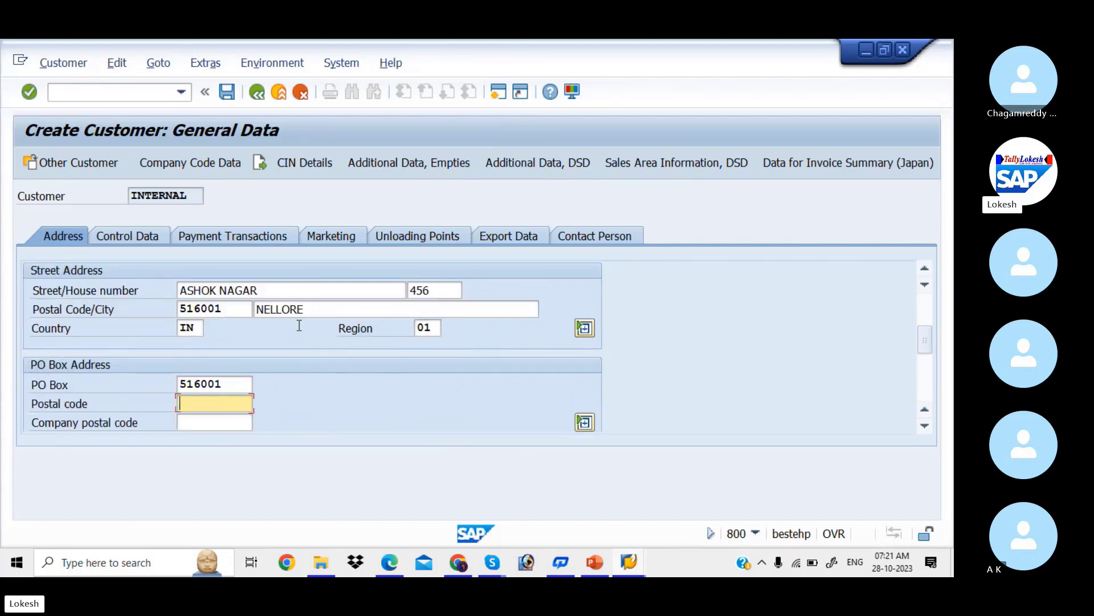
key(Down)
key(Tab)
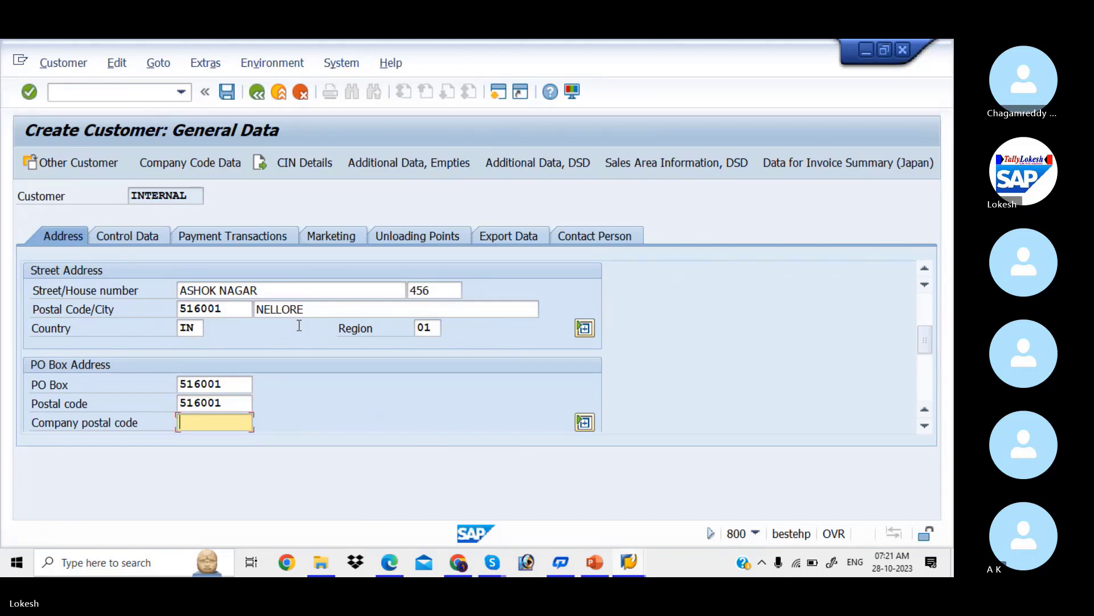
Step: In the customer's company code data, set reconciliation account 200005, sort key 031 and cash management group E6
click(194, 166)
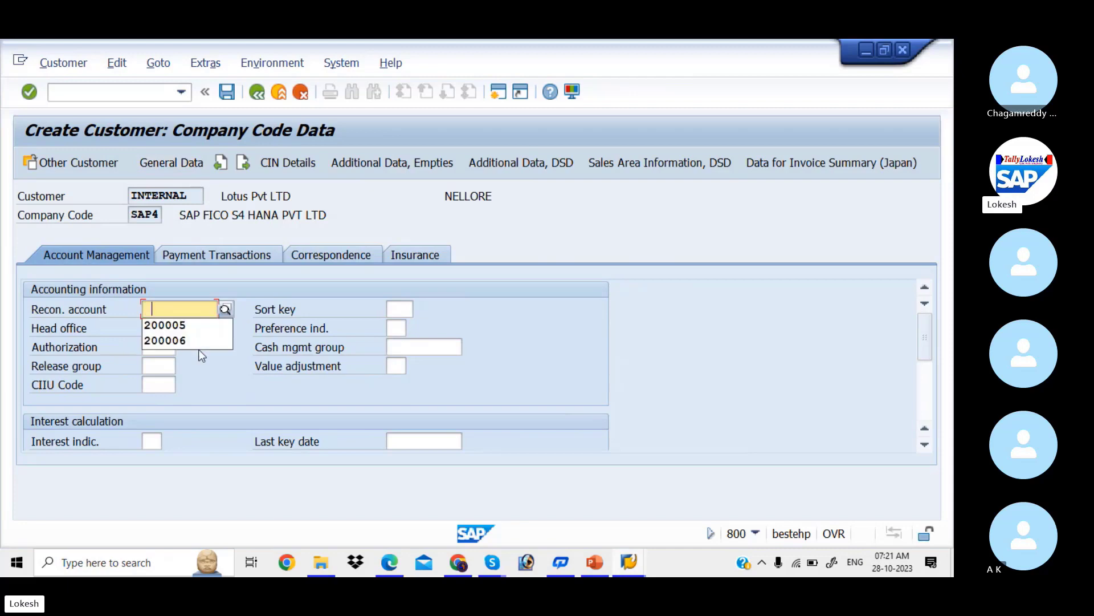
key(Down)
key(Tab)
key(Down)
key(Tab)
key(Tab)
key(Tab)
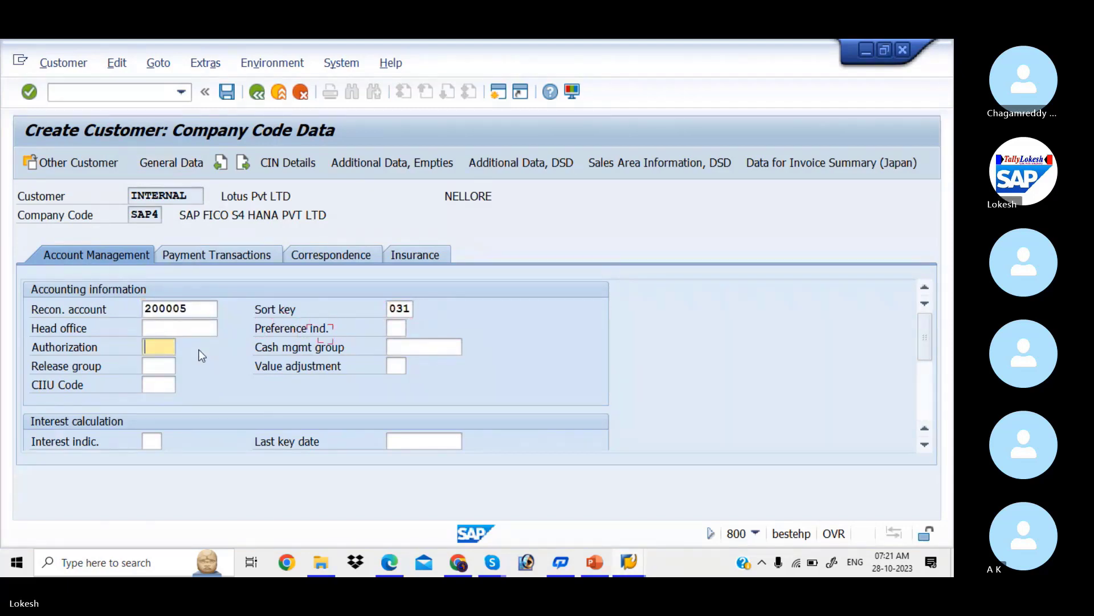
key(Tab)
key(Down)
key(Tab)
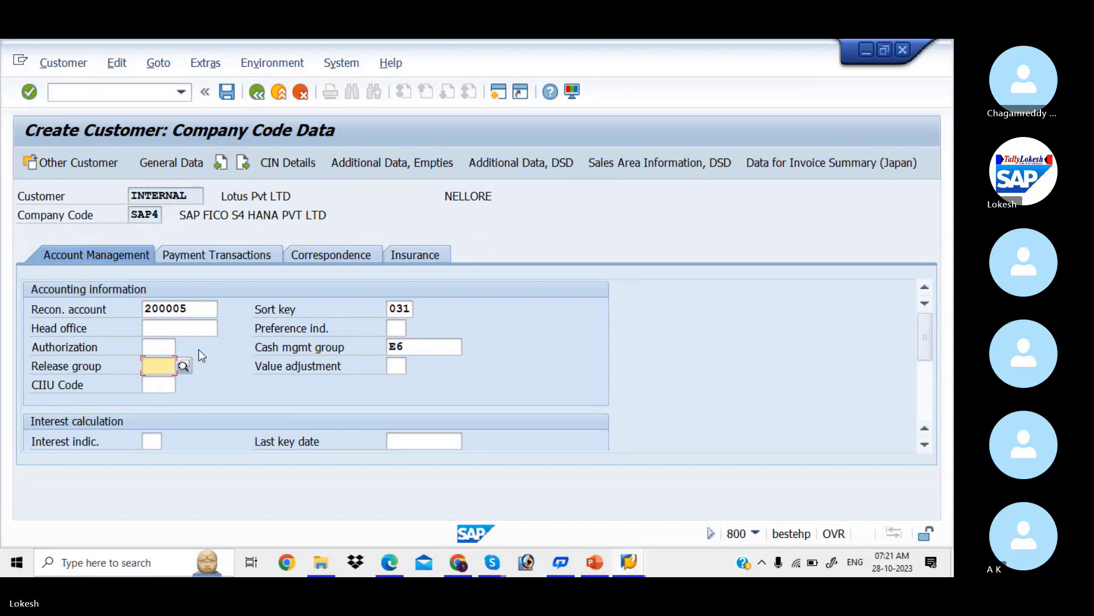
Step: Set the customer's terms of payment to 0001 and save the Lotus Pvt LTD customer master
click(228, 258)
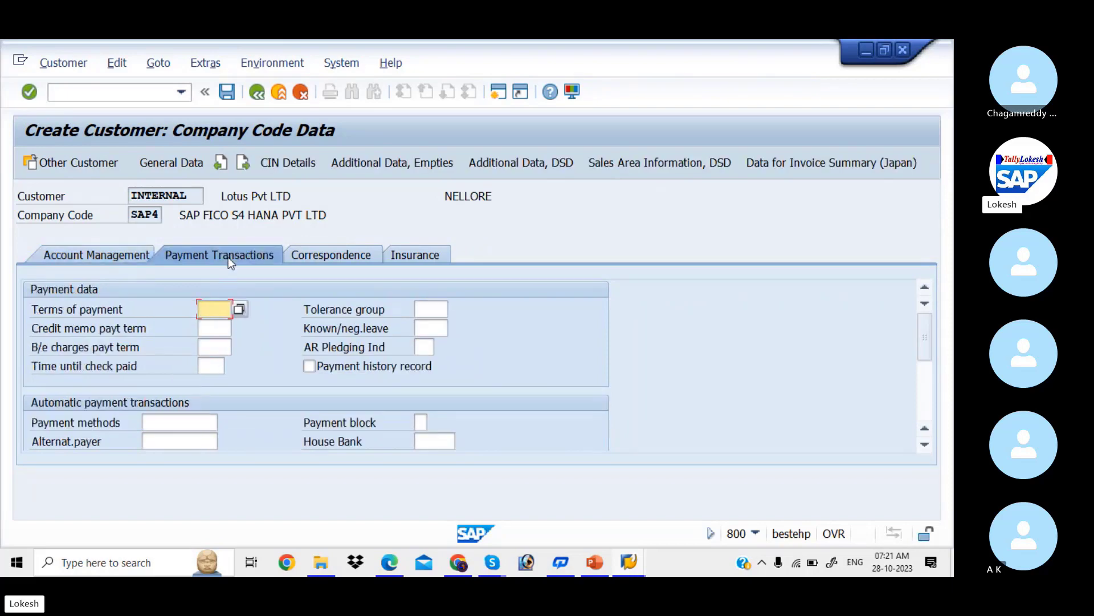
key(Down)
key(Tab)
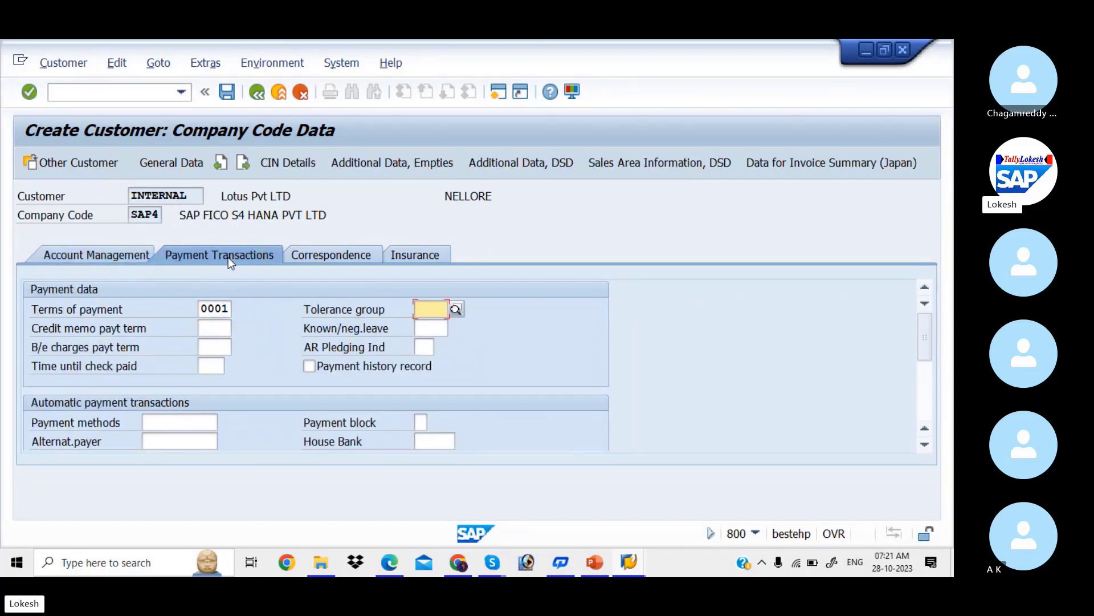
click(231, 96)
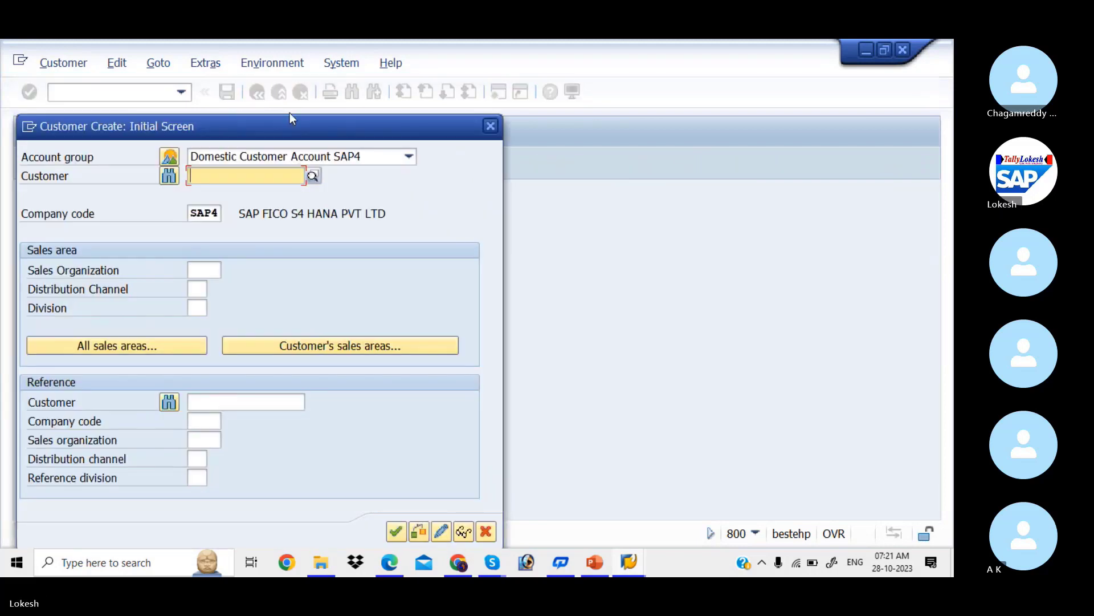
drag(306, 135, 308, 58)
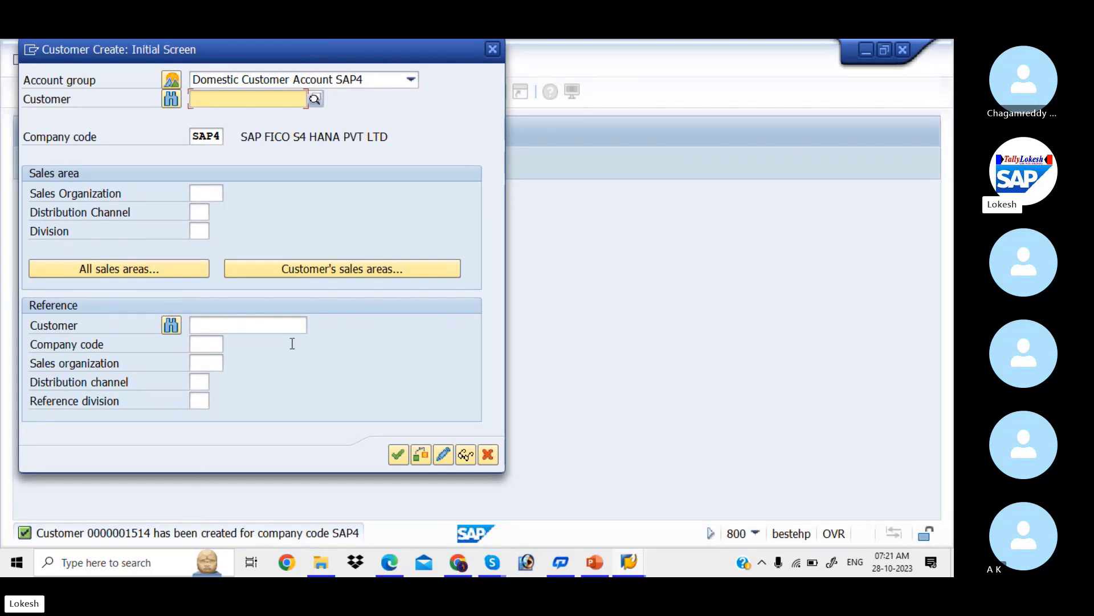
Step: Switch from the customer creation initial screen to another open window
key(alt+Tab)
key(Tab)
key(Tab)
key(Tab)
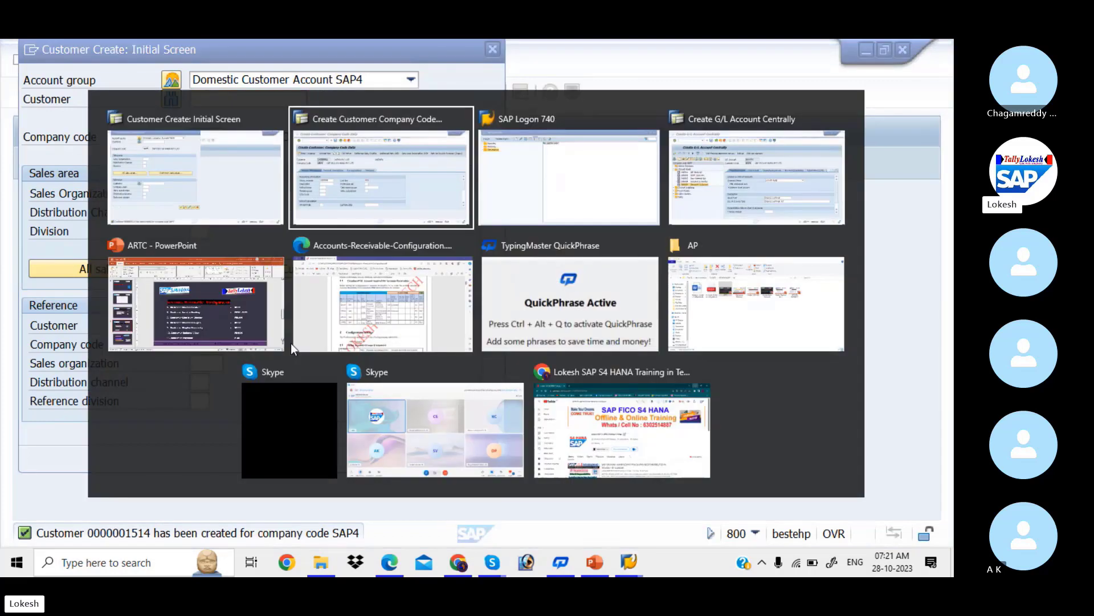